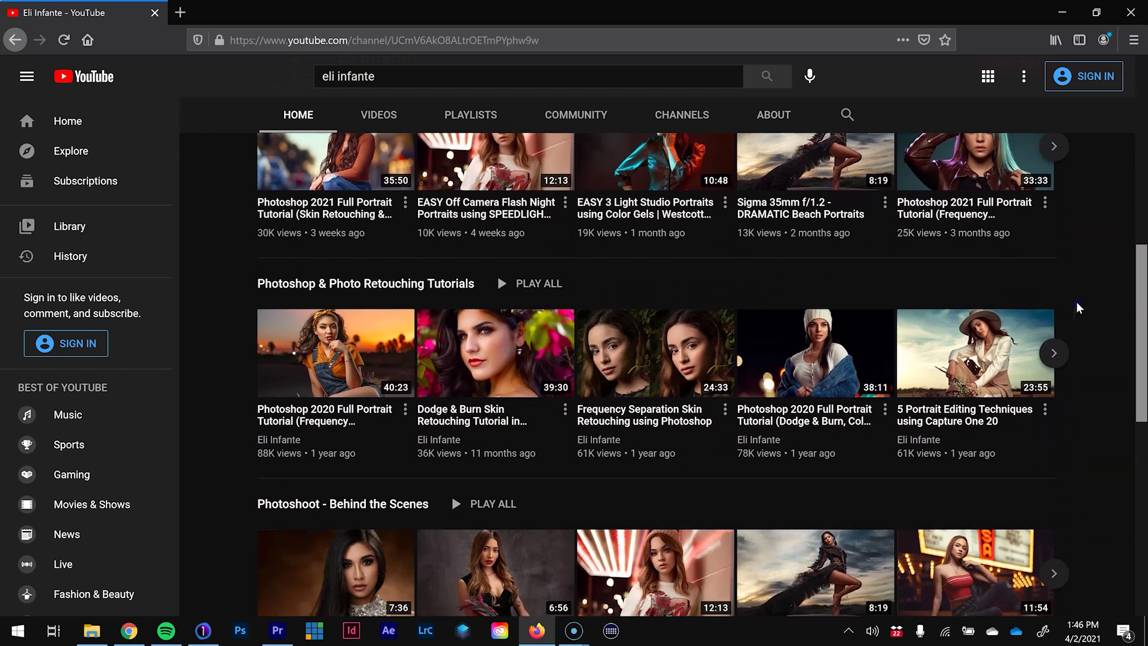
{"action": "scroll", "coordinate": [1074, 472], "scroll_direction": "down", "scroll_amount": 2}
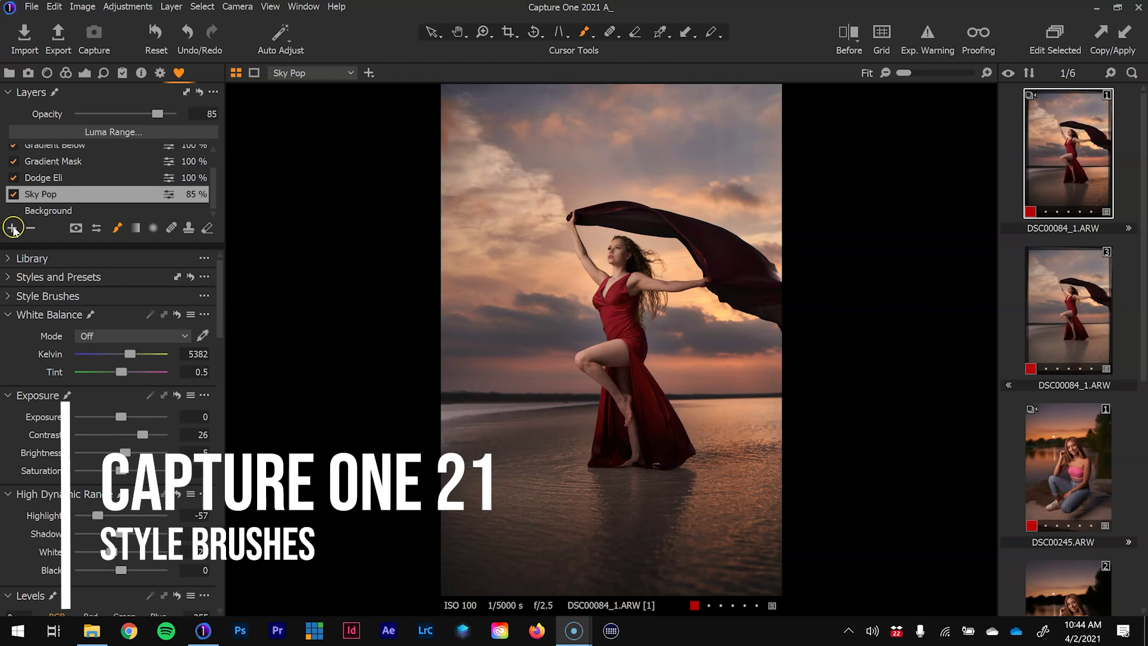
Toggle the Sky Pop layer off and on in the first variant of DSC00084_1.ARW, and enable Sky Pop in variant 3.
{"action": "left_click", "coordinate": [13, 195]}
{"action": "left_click", "coordinate": [13, 194]}
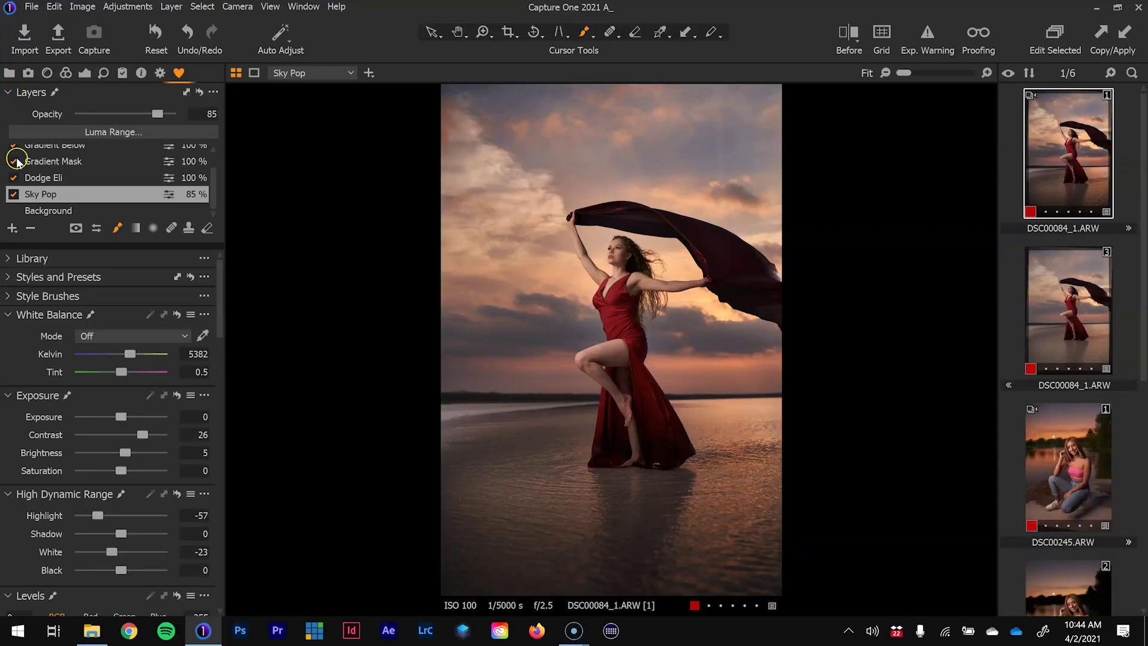
{"action": "left_click", "coordinate": [1057, 308]}
{"action": "left_click", "coordinate": [88, 162]}
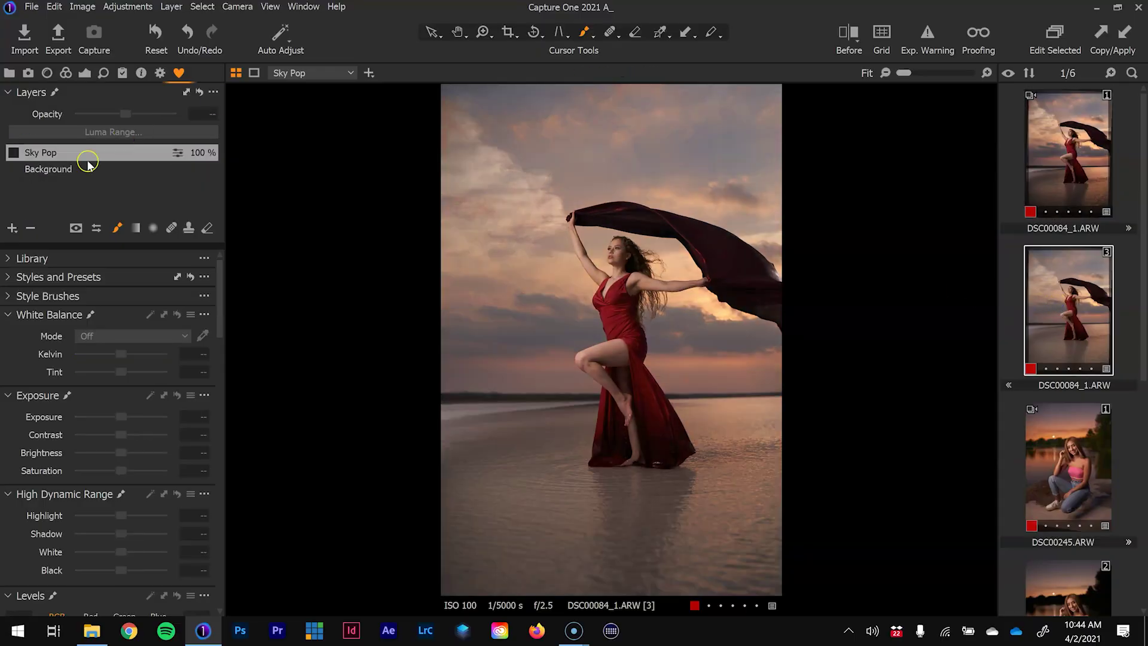
{"action": "left_click", "coordinate": [13, 153]}
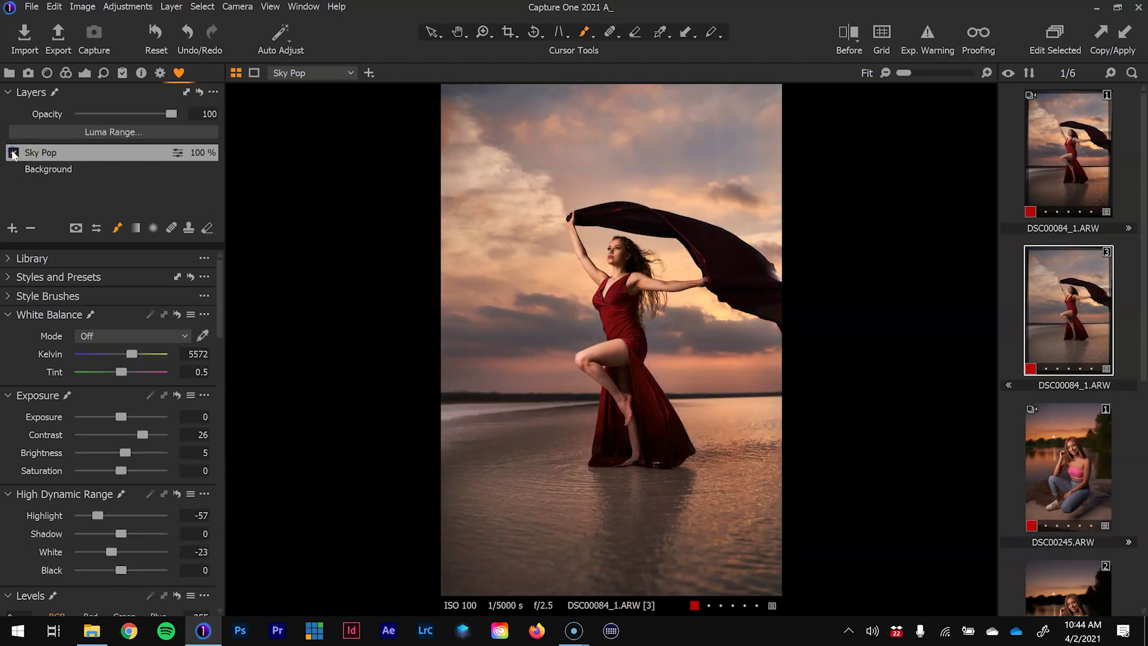
{"action": "left_click", "coordinate": [11, 229]}
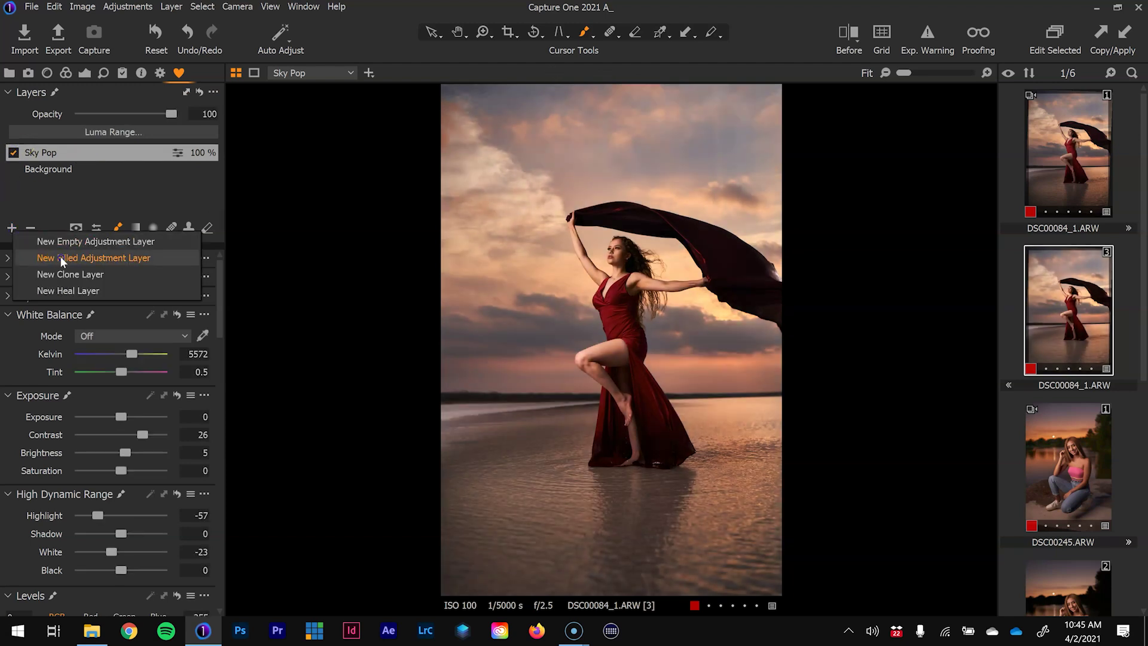
{"action": "left_click", "coordinate": [73, 186]}
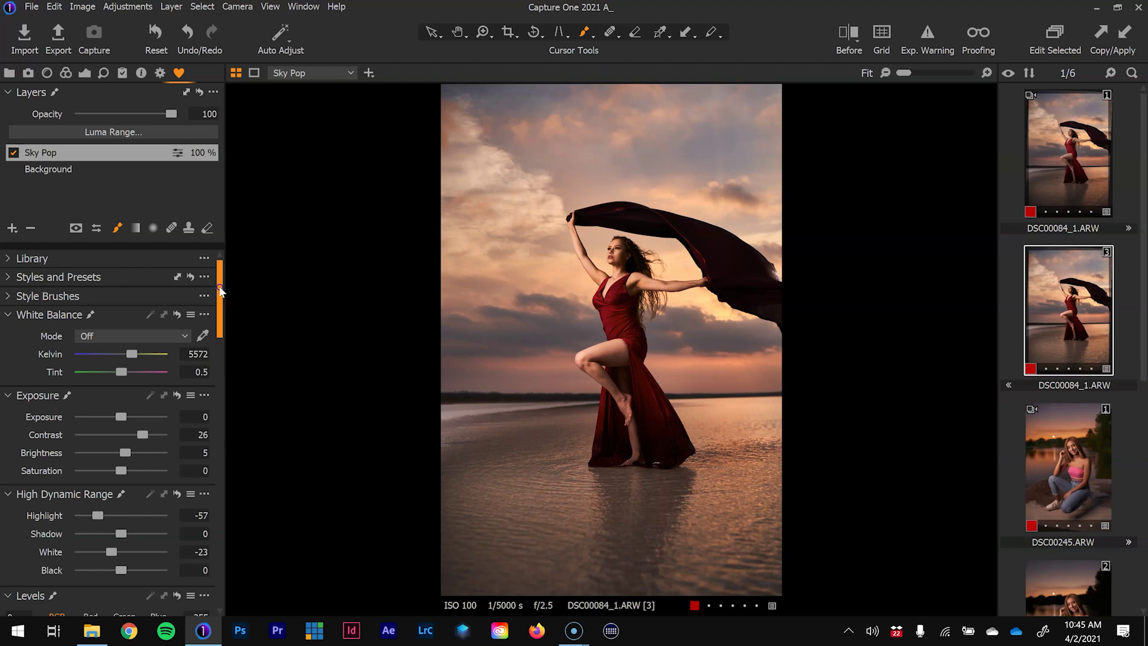
Examine the Sky Pop layer's orange and blue Color Editor adjustments, its highlight Color Balance, and its Clarity settings.
{"action": "scroll", "coordinate": [220, 330], "scroll_direction": "down", "scroll_amount": 1}
{"action": "left_click_drag", "start_coordinate": [221, 326], "coordinate": [223, 445]}
{"action": "left_click", "coordinate": [53, 412]}
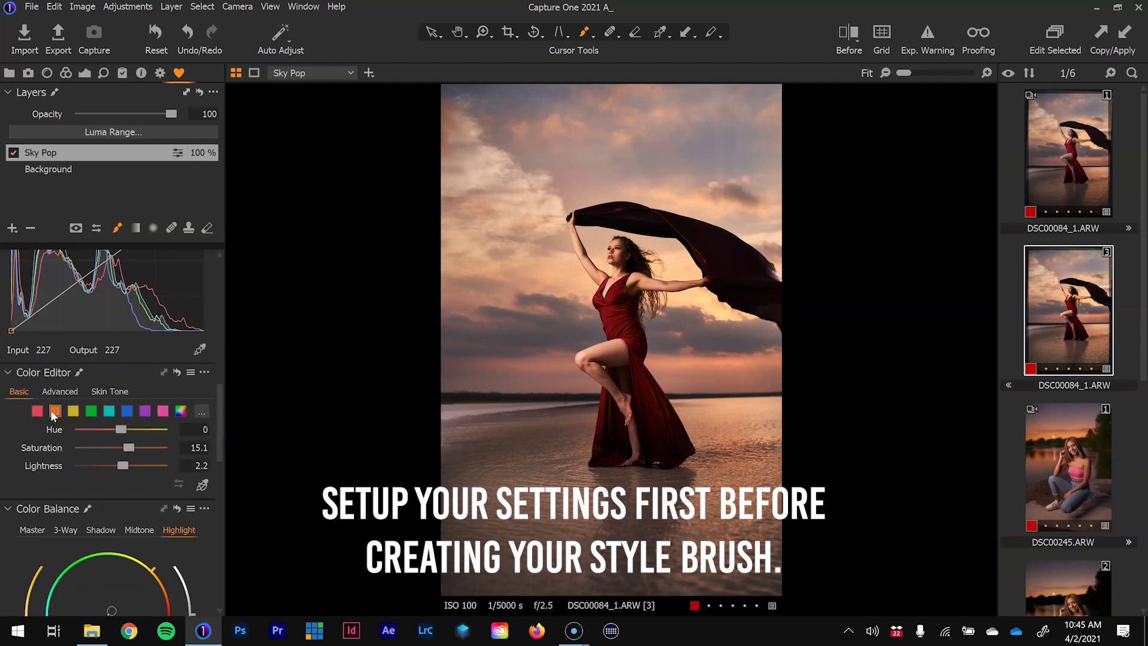
{"action": "left_click", "coordinate": [125, 412]}
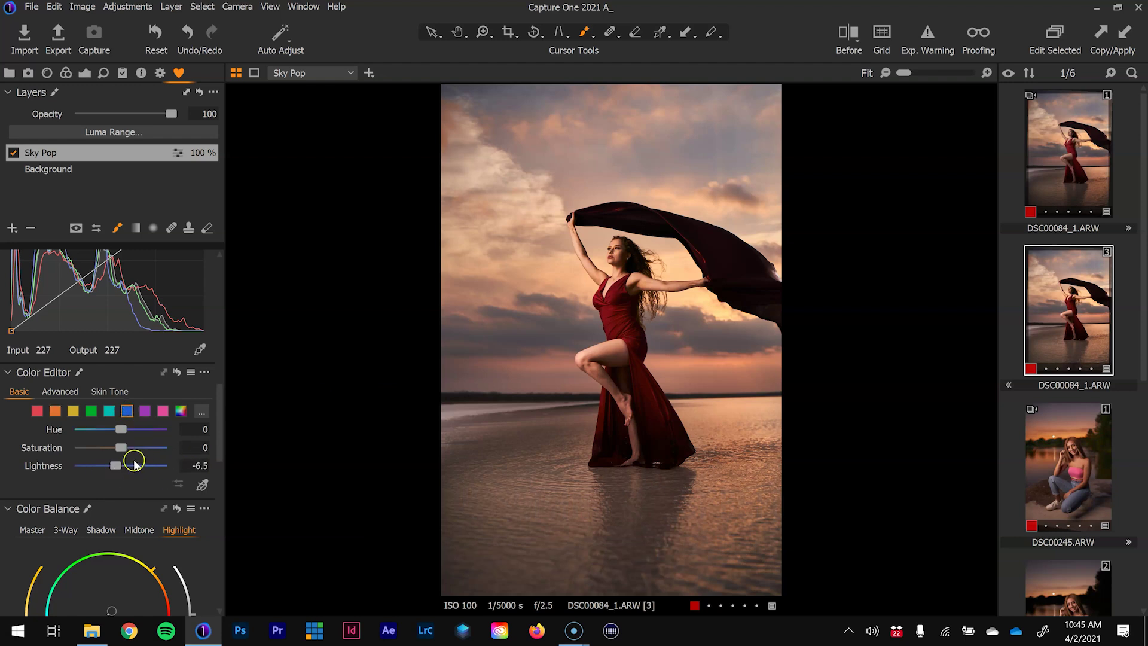
{"action": "left_click_drag", "start_coordinate": [222, 417], "coordinate": [225, 450]}
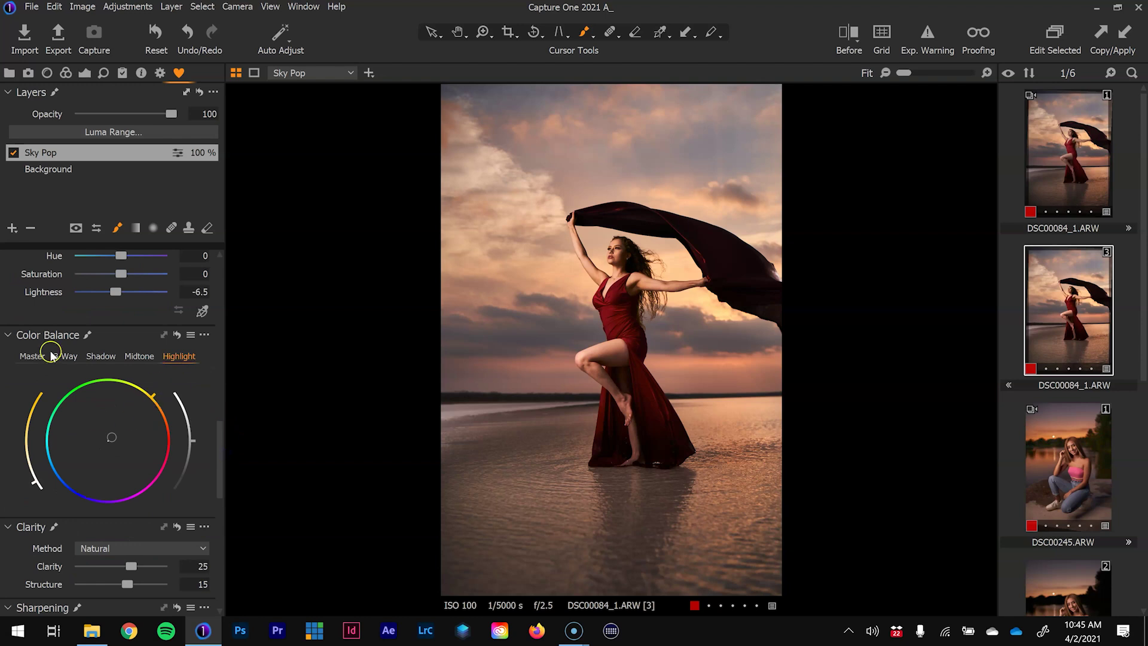
{"action": "scroll", "coordinate": [208, 445], "scroll_direction": "down", "scroll_amount": 3}
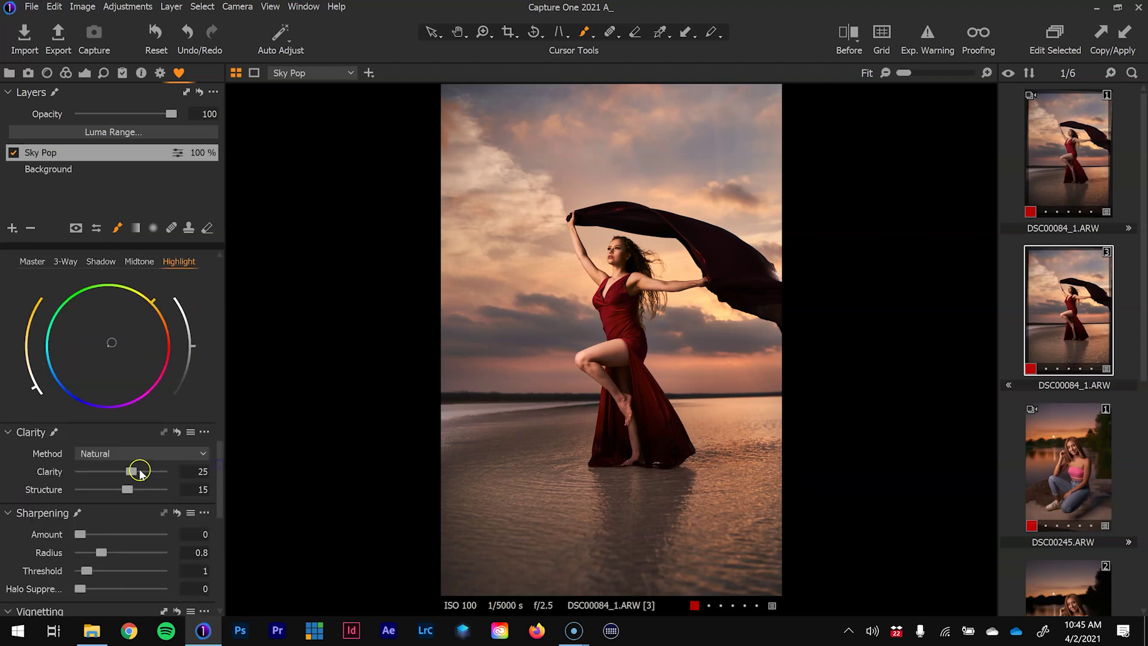
{"action": "left_click_drag", "start_coordinate": [220, 484], "coordinate": [220, 299]}
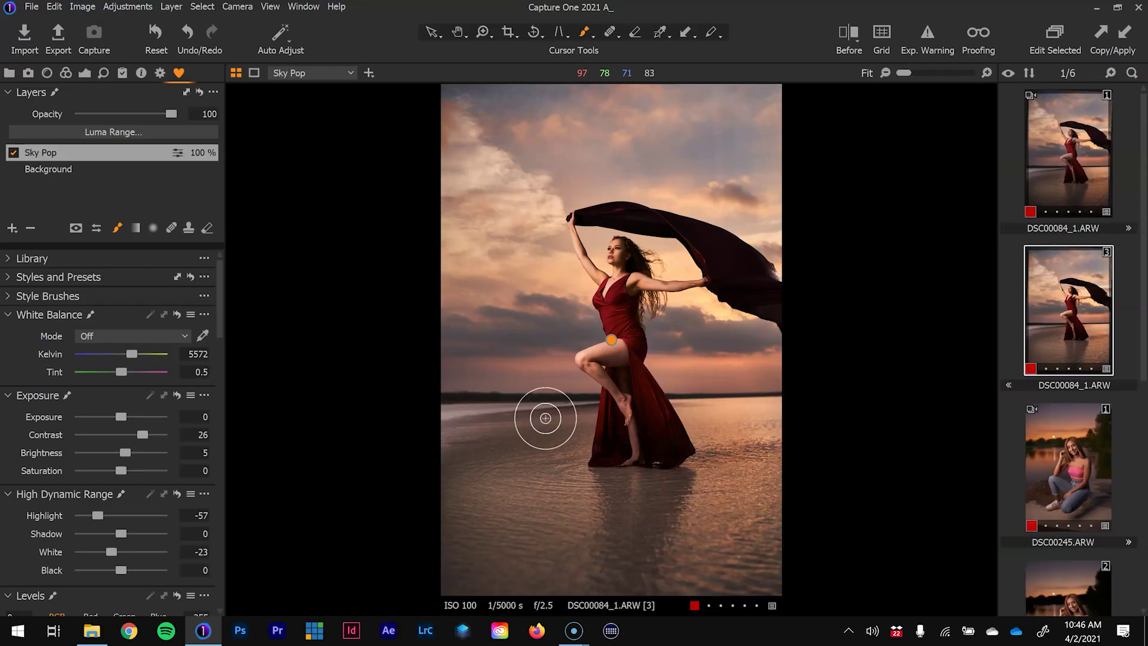
{"action": "left_click", "coordinate": [78, 151]}
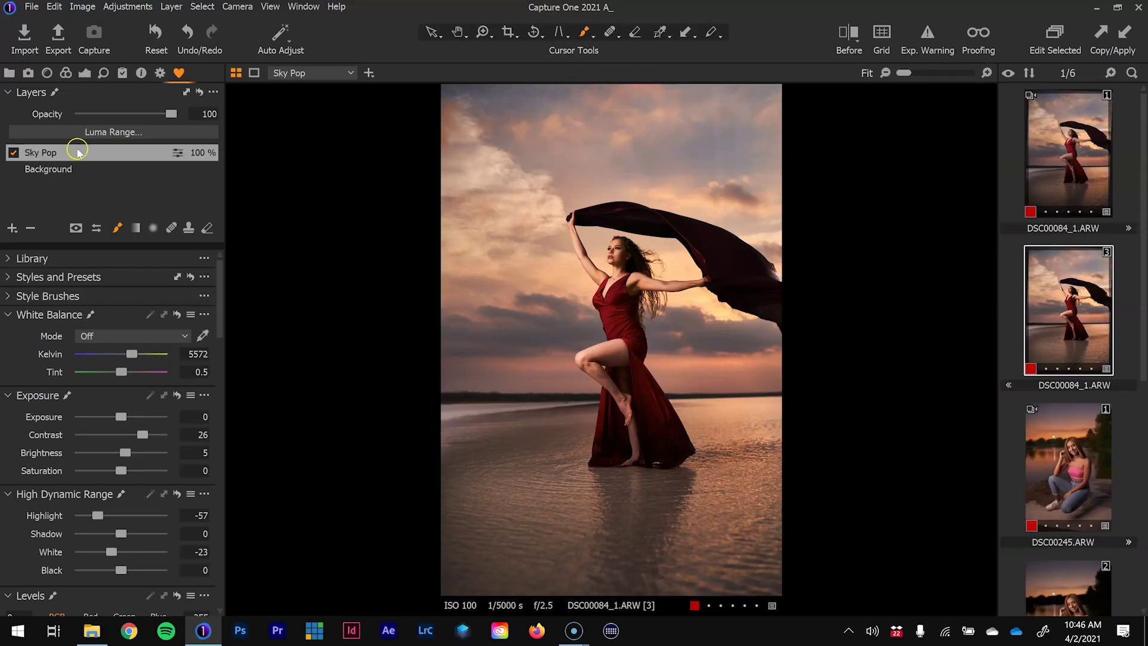
{"action": "right_click", "coordinate": [78, 153]}
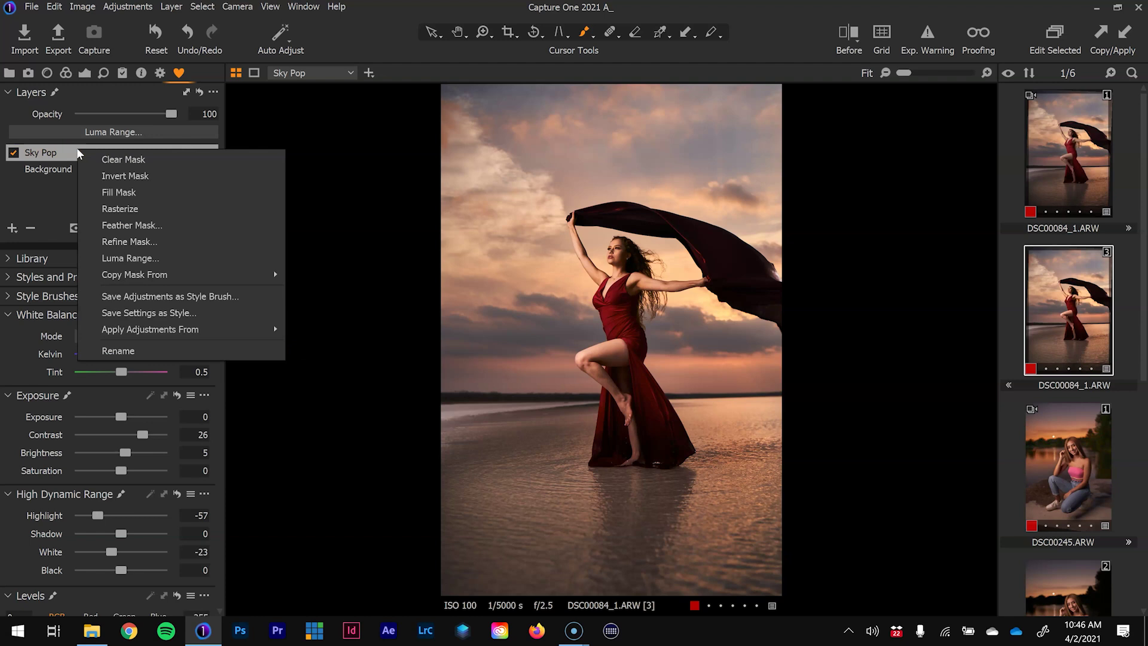
{"action": "left_click", "coordinate": [149, 296]}
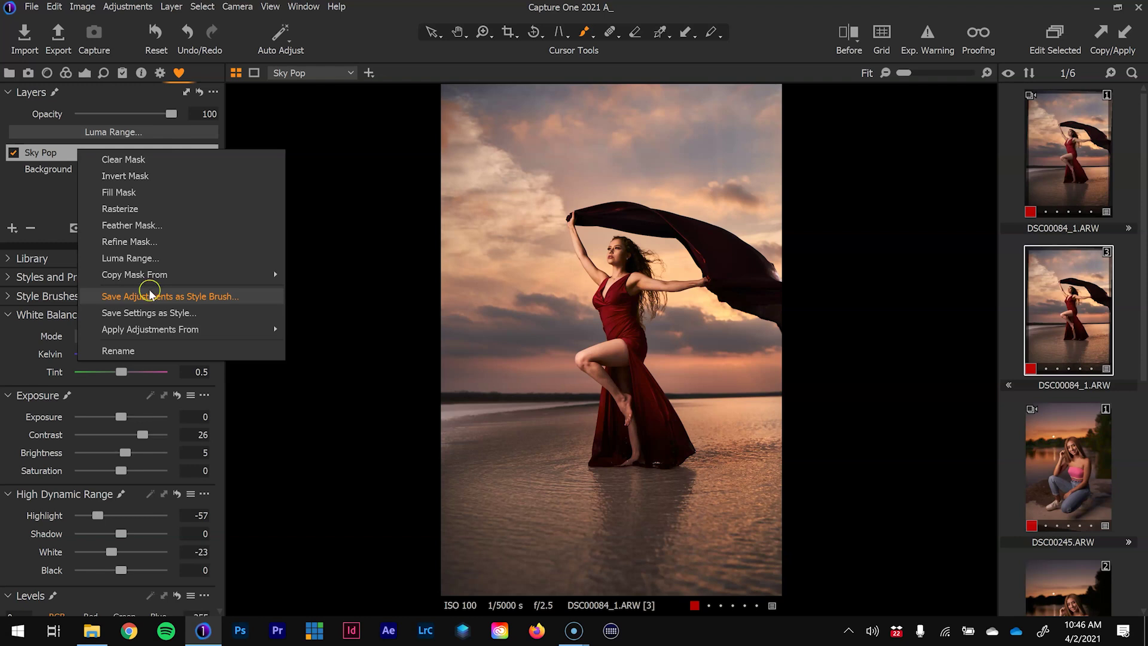
{"action": "left_click", "coordinate": [404, 26]}
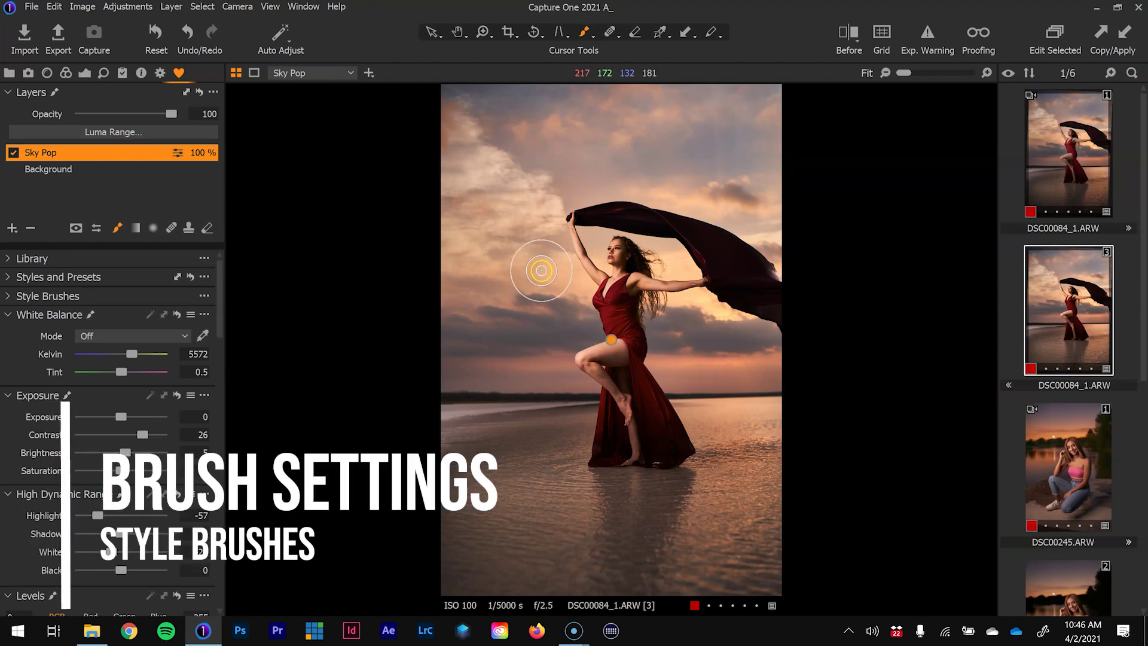
Raise the Flow substantially in the Adjustment Brush settings.
{"action": "right_click", "coordinate": [543, 271]}
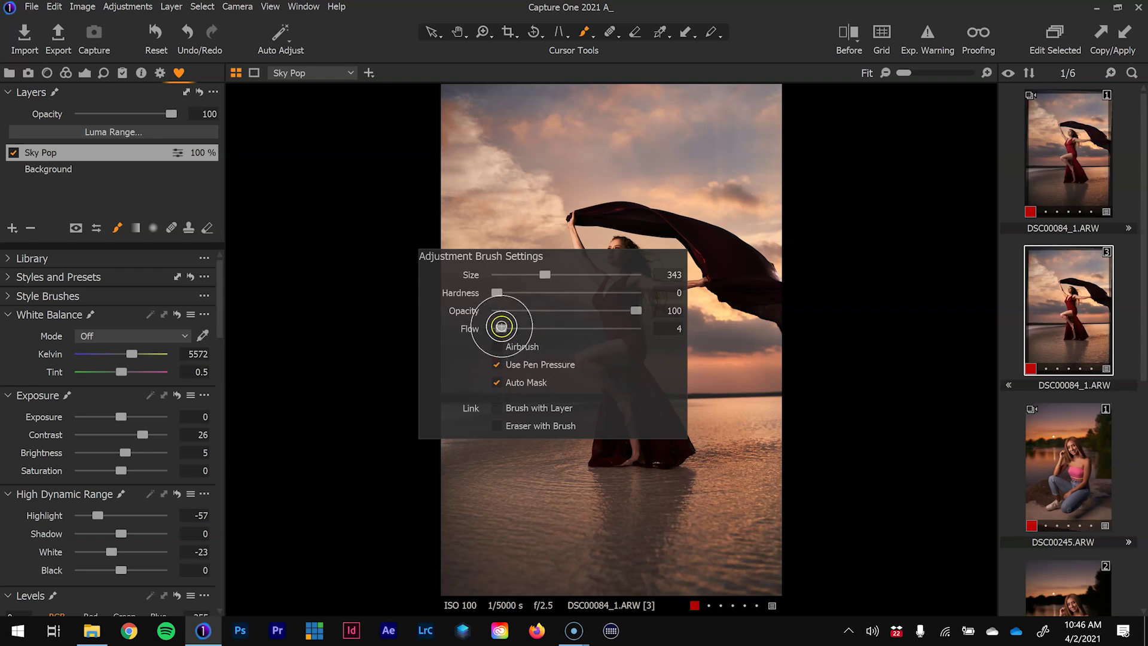
{"action": "left_click_drag", "start_coordinate": [501, 328], "coordinate": [606, 327]}
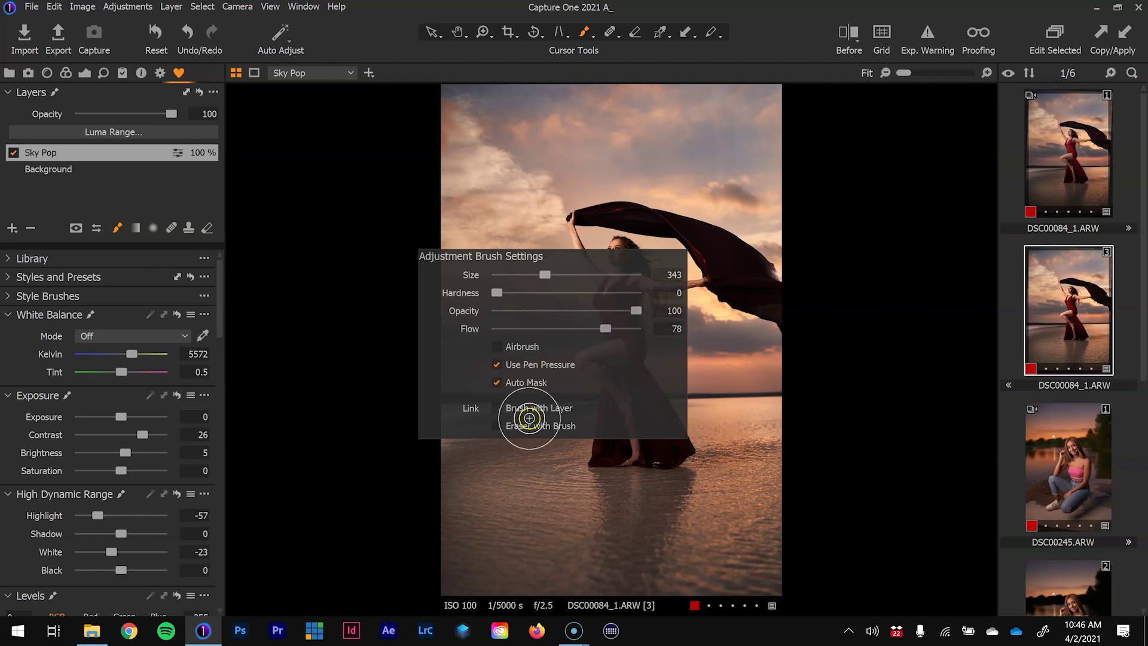
{"action": "left_click_drag", "start_coordinate": [606, 328], "coordinate": [594, 328]}
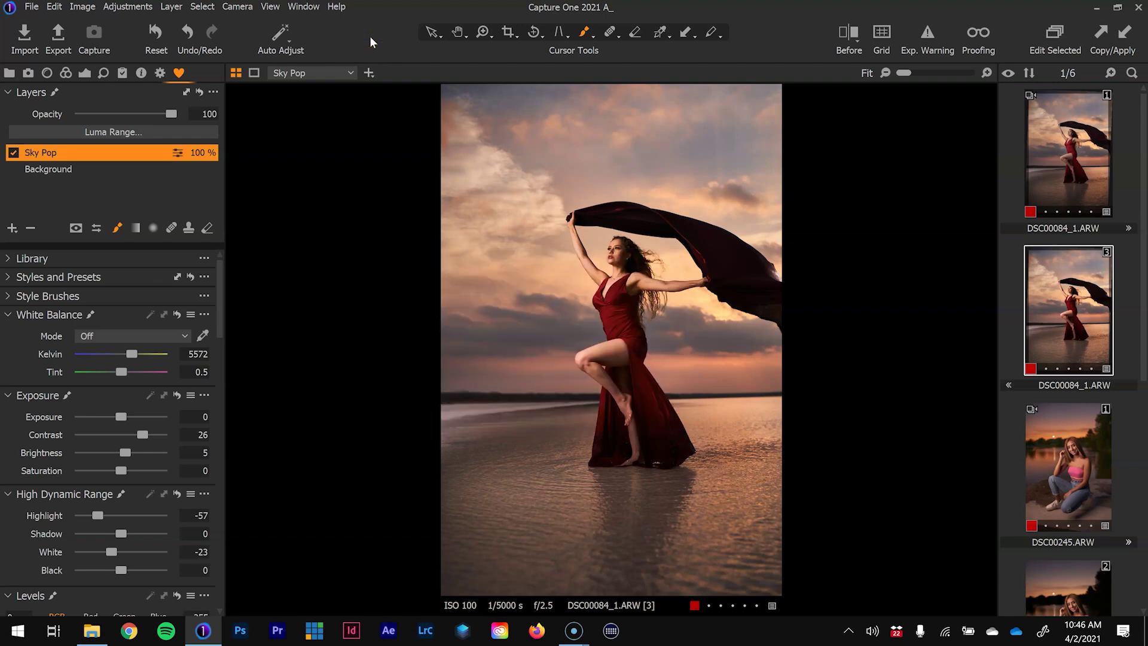
Save the Sky Pop layer's adjustments, including brush and eraser settings, as a style brush named "Sky Pop - 222".
{"action": "right_click", "coordinate": [115, 148]}
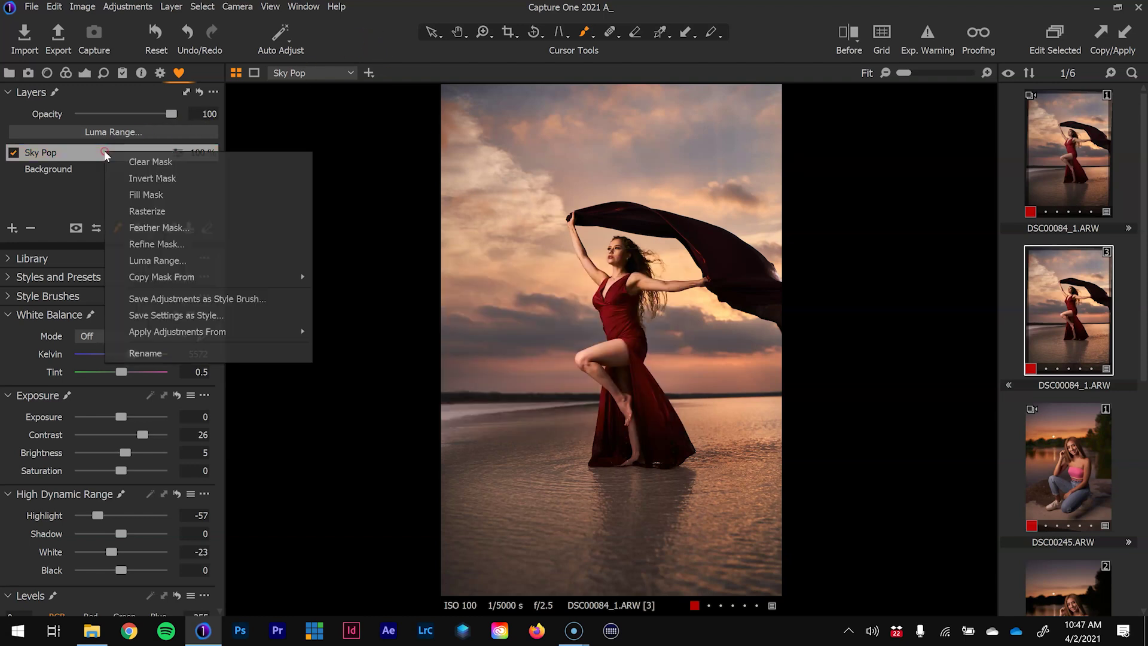
{"action": "left_click", "coordinate": [198, 299]}
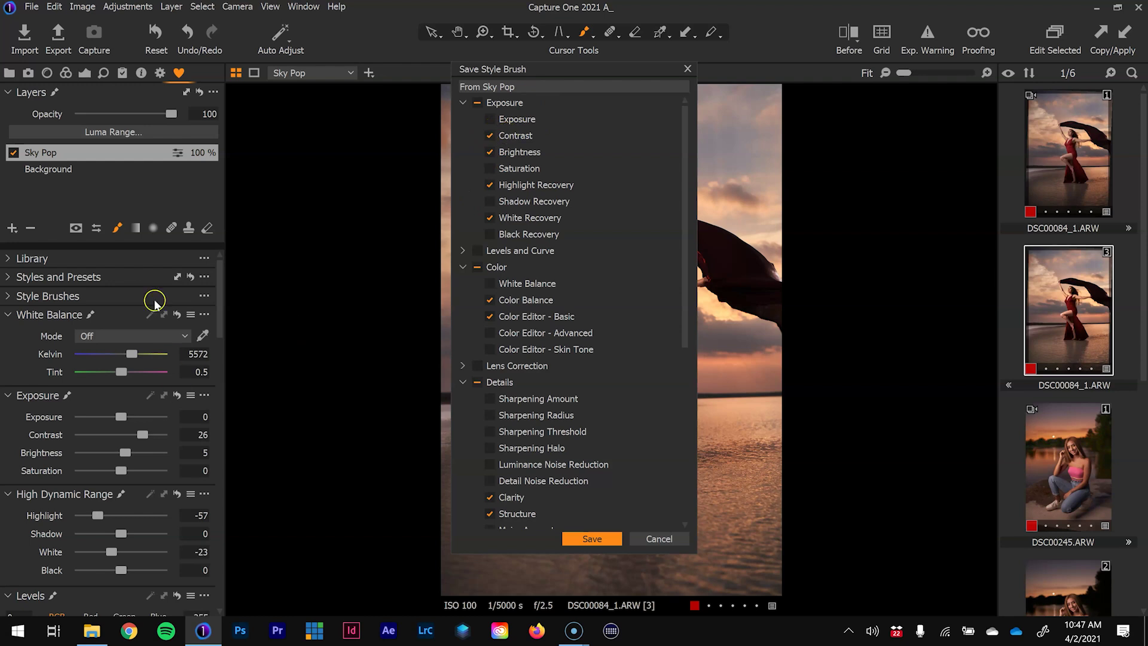
{"action": "left_click_drag", "start_coordinate": [685, 257], "coordinate": [702, 464]}
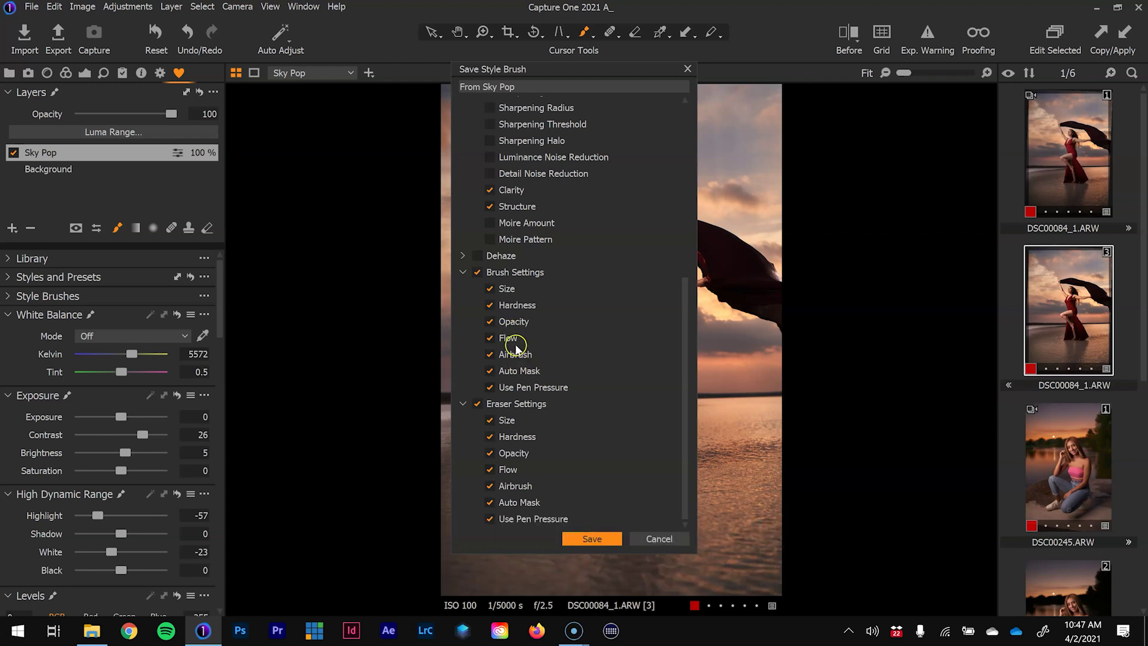
{"action": "left_click", "coordinate": [607, 539]}
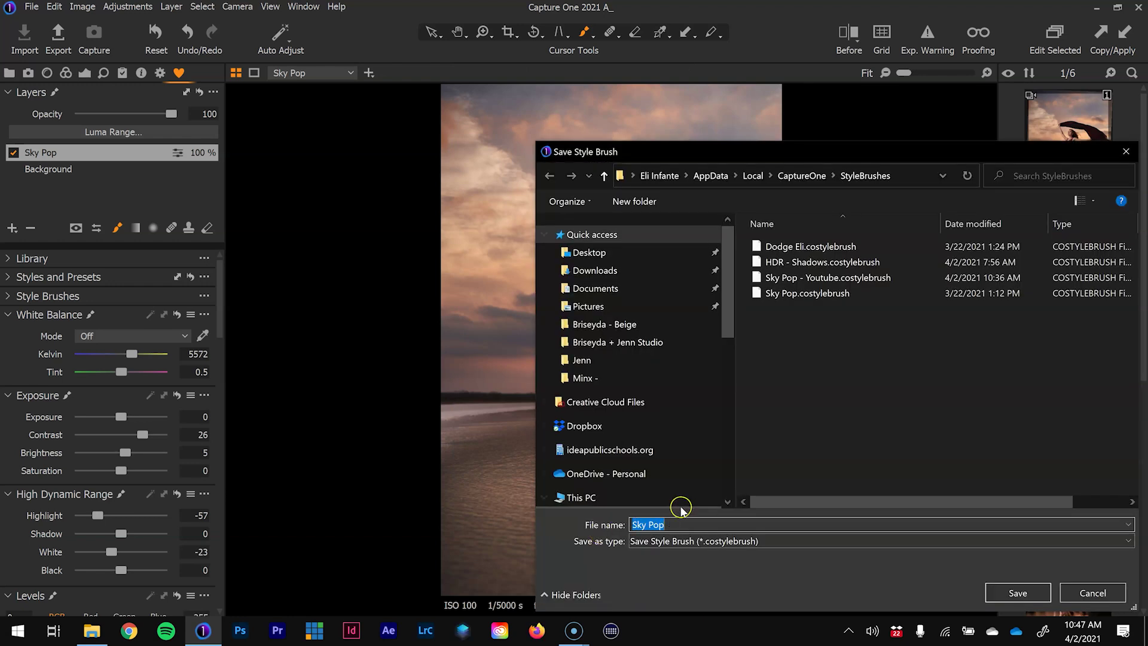
{"action": "type", "text": "- 222"}
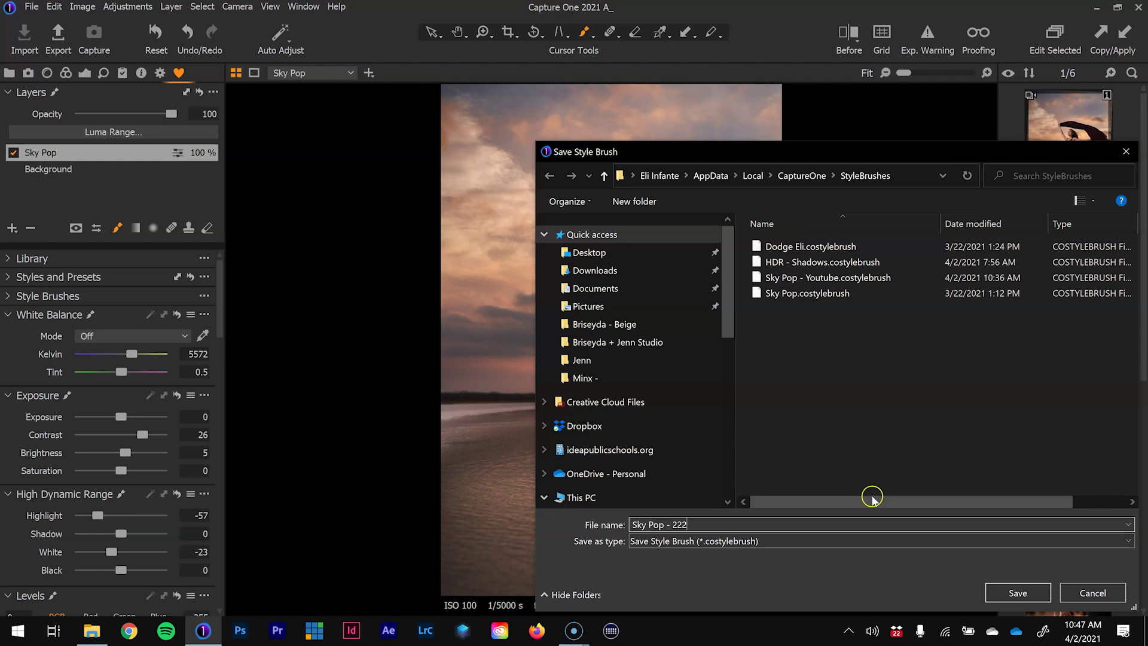
{"action": "left_click", "coordinate": [1017, 593]}
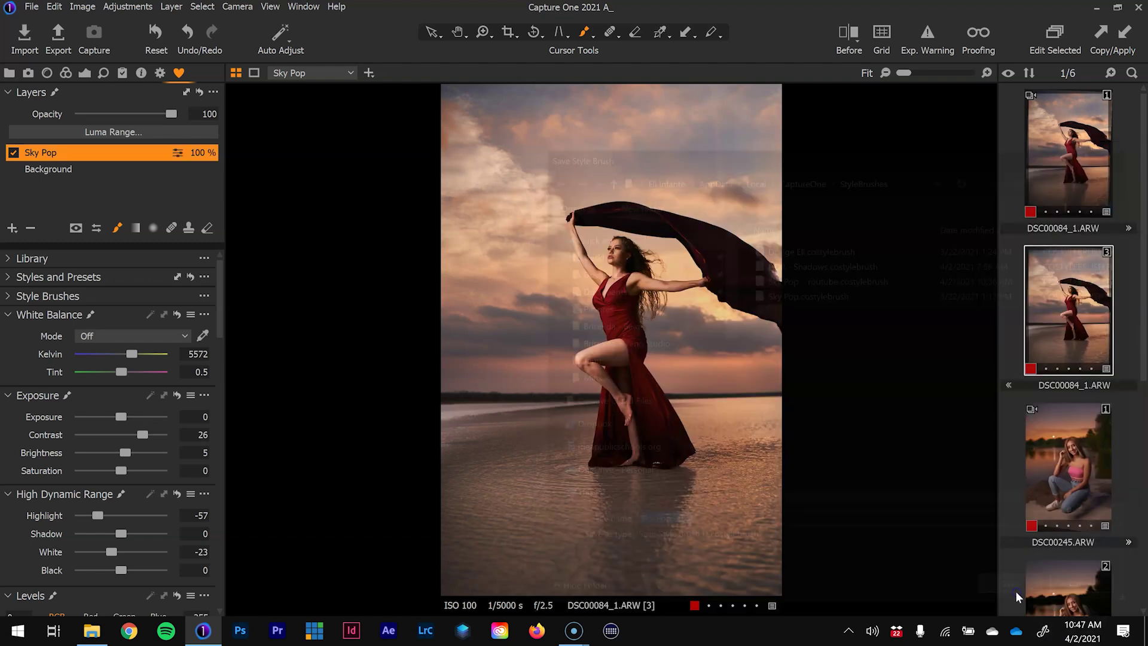
Delete the Sky Pop layer and expand the Style Brushes tool to show the custom brushes.
{"action": "left_click", "coordinate": [31, 228]}
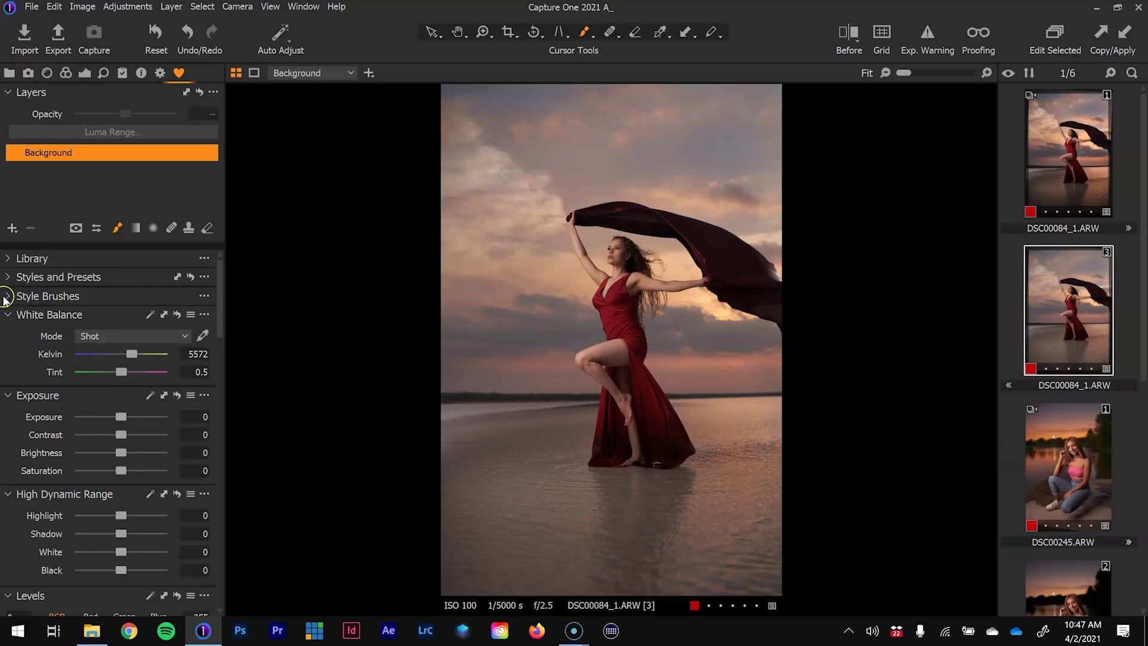
{"action": "left_click", "coordinate": [8, 296]}
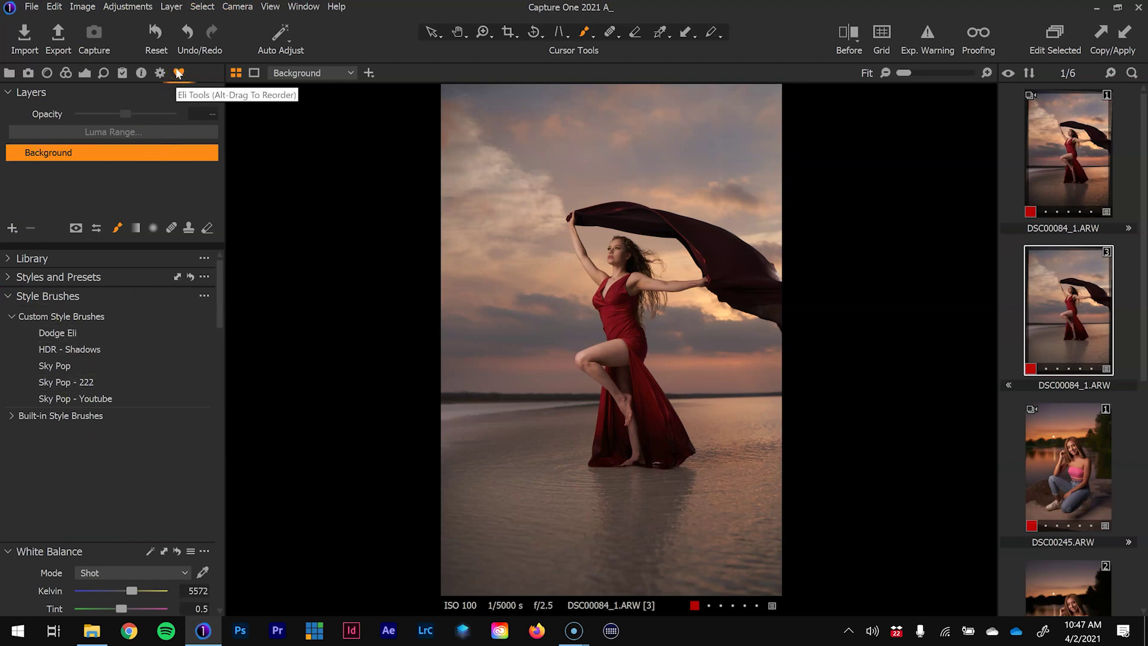
{"action": "left_click", "coordinate": [130, 156]}
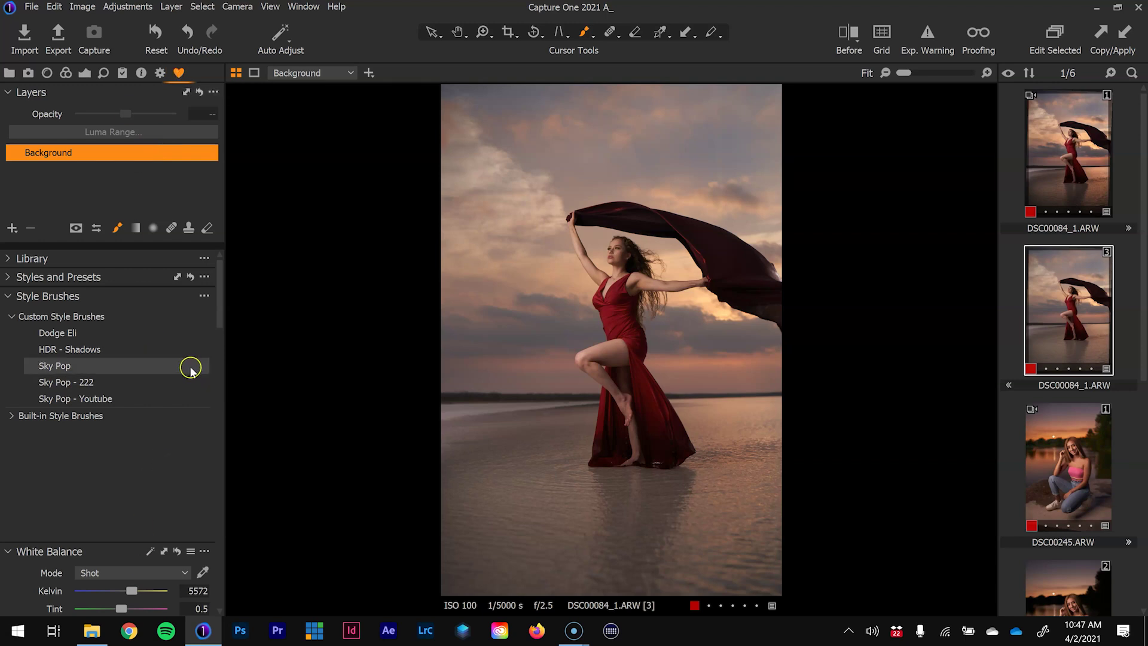
{"action": "mouse_move", "coordinate": [221, 295]}
{"action": "left_mouse_down"}
{"action": "mouse_move", "coordinate": [220, 569]}
{"action": "mouse_move", "coordinate": [232, 256]}
{"action": "left_mouse_up"}
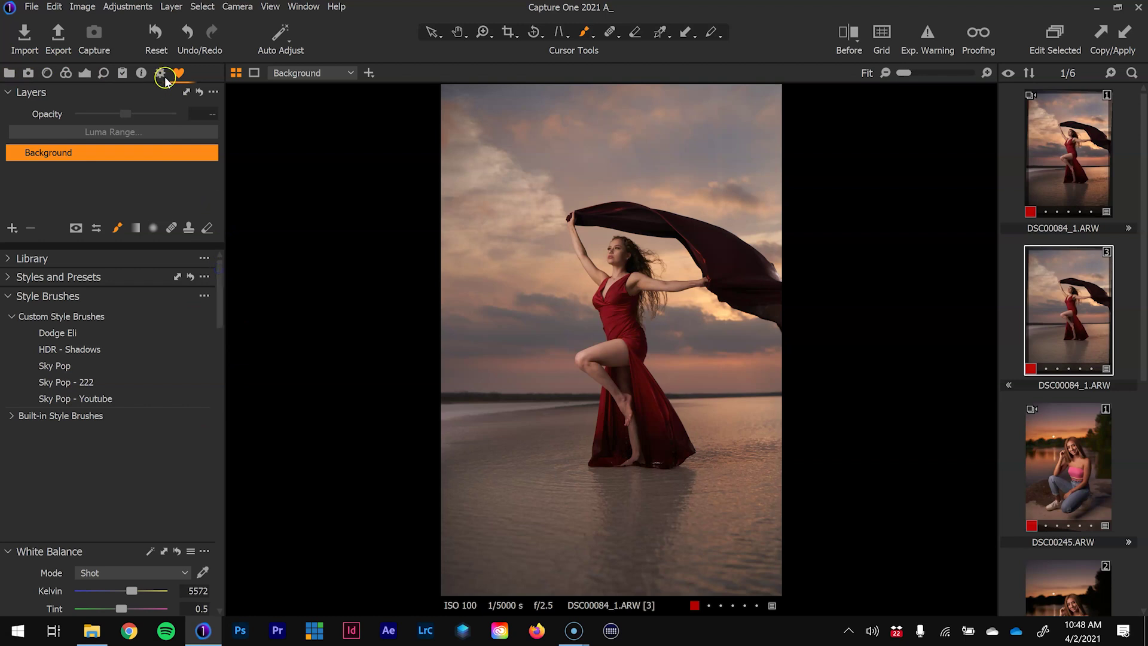
{"action": "right_click", "coordinate": [206, 67]}
{"action": "mouse_move", "coordinate": [254, 78]}
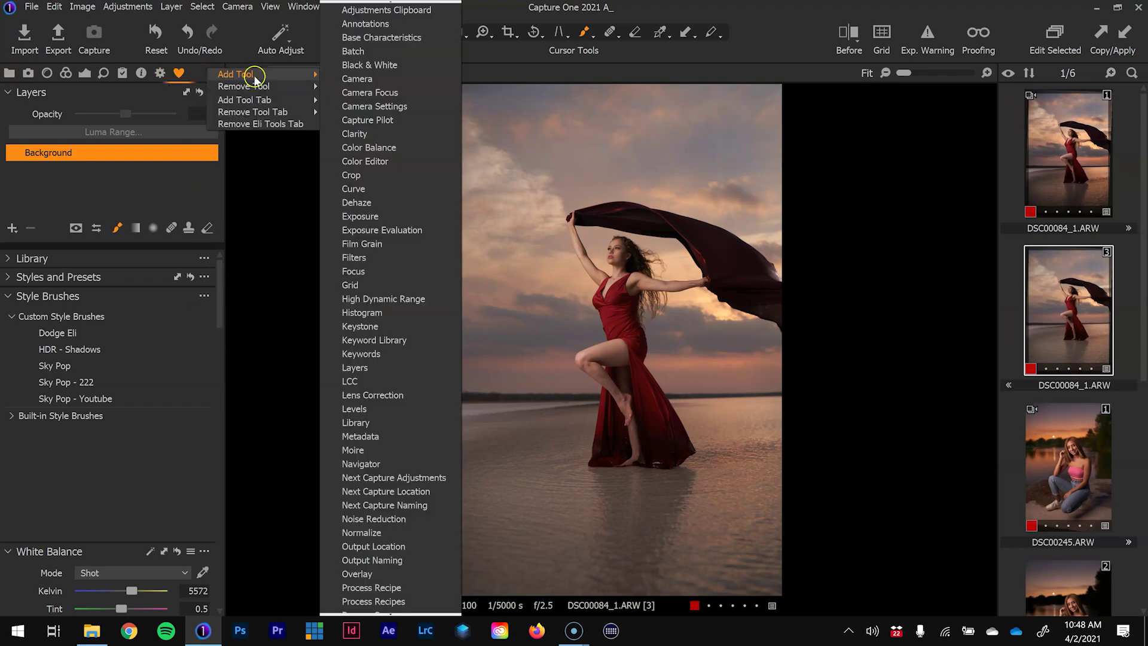
{"action": "mouse_move", "coordinate": [254, 101]}
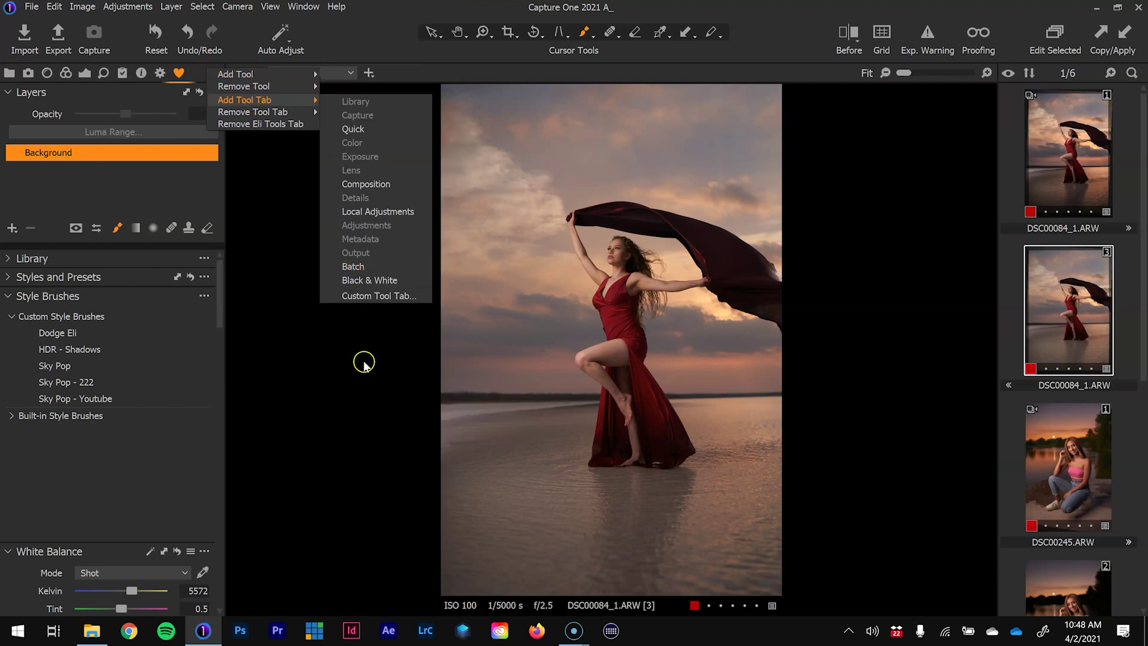
{"action": "left_click", "coordinate": [217, 261]}
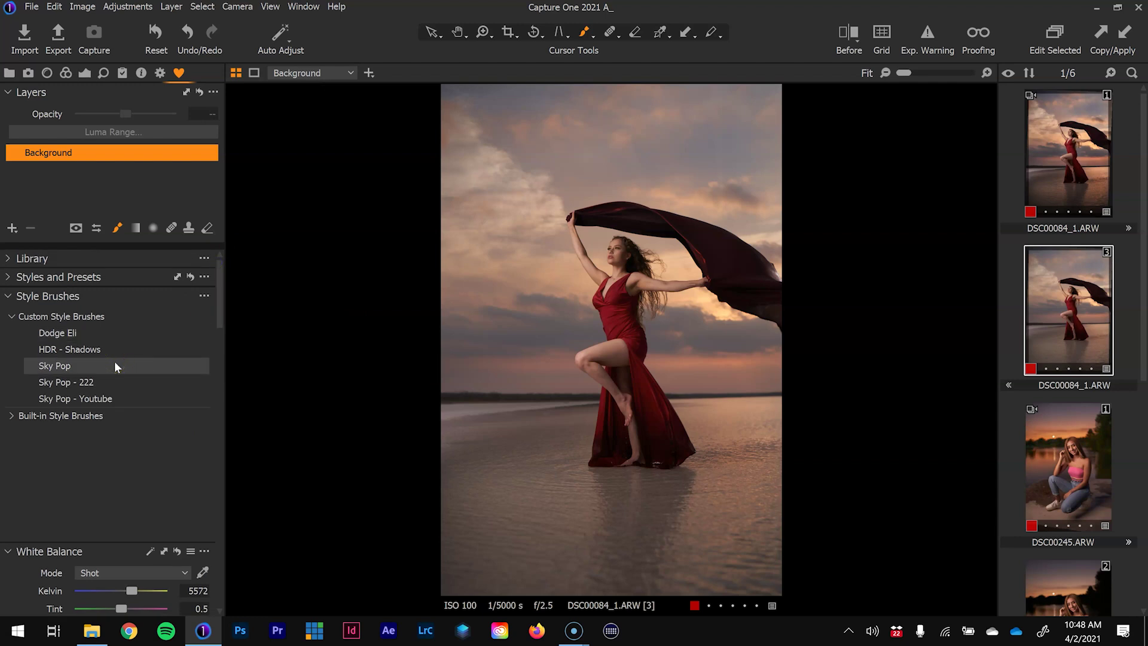
Paint the custom Sky Pop style brush over the sky and water around the woman.
{"action": "left_click", "coordinate": [27, 366]}
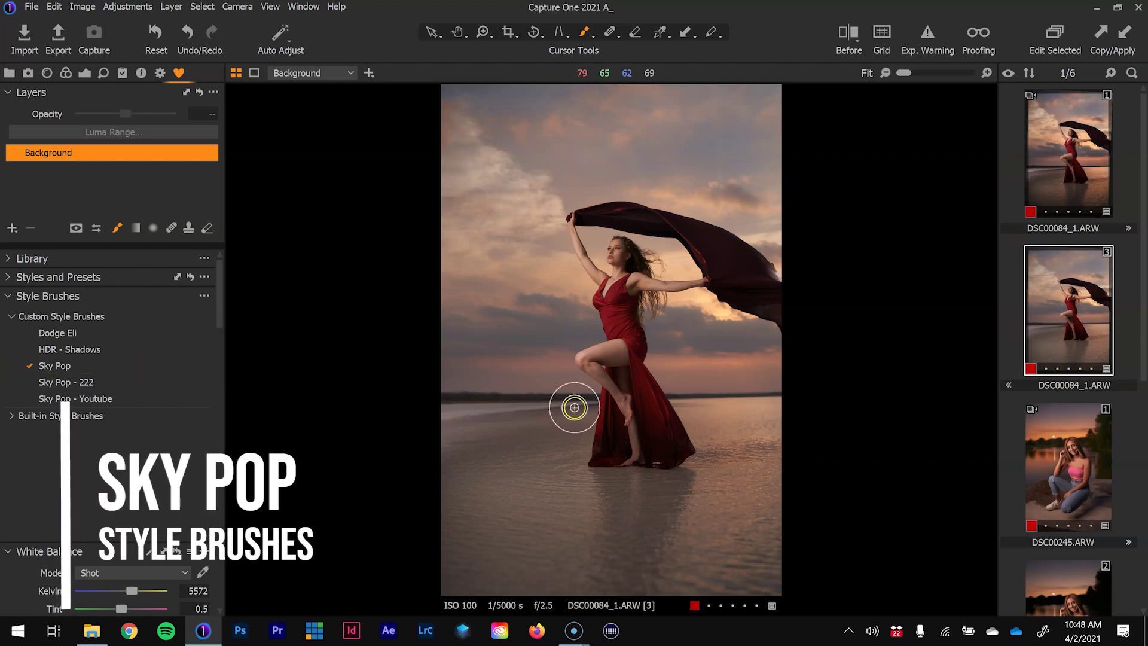
{"action": "left_click_drag", "start_coordinate": [568, 402], "coordinate": [441, 418]}
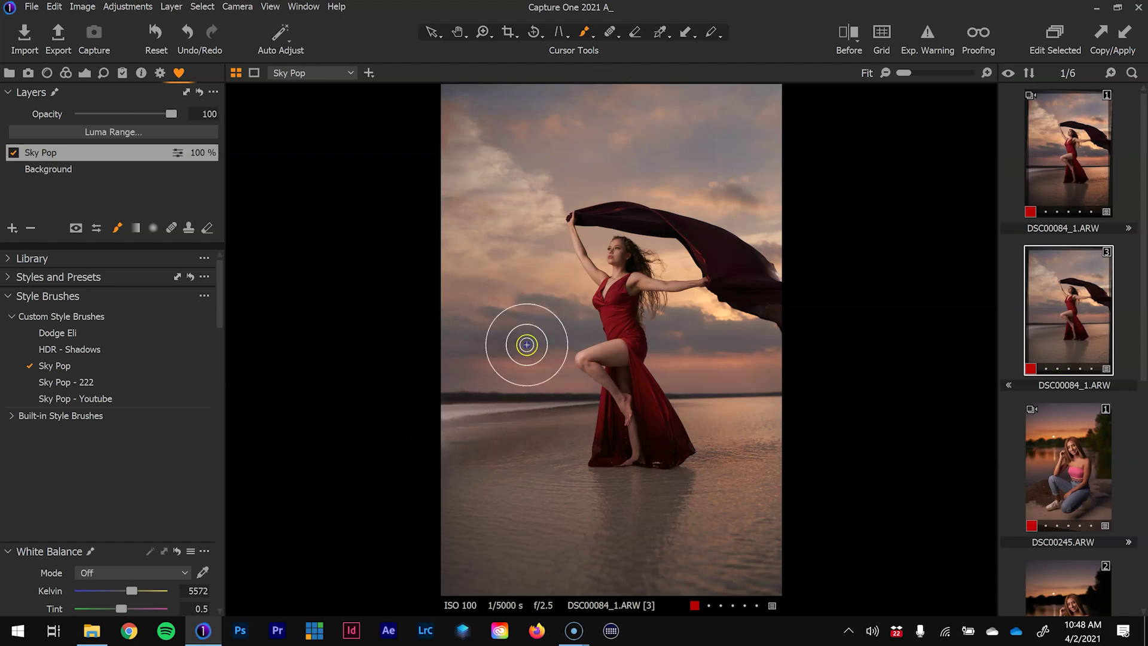
{"action": "mouse_move", "coordinate": [547, 286]}
{"action": "left_mouse_down"}
{"action": "mouse_move", "coordinate": [533, 254]}
{"action": "mouse_move", "coordinate": [456, 303]}
{"action": "mouse_move", "coordinate": [472, 186]}
{"action": "mouse_move", "coordinate": [512, 249]}
{"action": "mouse_move", "coordinate": [538, 261]}
{"action": "mouse_move", "coordinate": [487, 159]}
{"action": "mouse_move", "coordinate": [530, 132]}
{"action": "mouse_move", "coordinate": [479, 108]}
{"action": "mouse_move", "coordinate": [579, 76]}
{"action": "mouse_move", "coordinate": [546, 159]}
{"action": "mouse_move", "coordinate": [621, 146]}
{"action": "mouse_move", "coordinate": [738, 189]}
{"action": "mouse_move", "coordinate": [666, 128]}
{"action": "mouse_move", "coordinate": [782, 144]}
{"action": "left_mouse_up"}
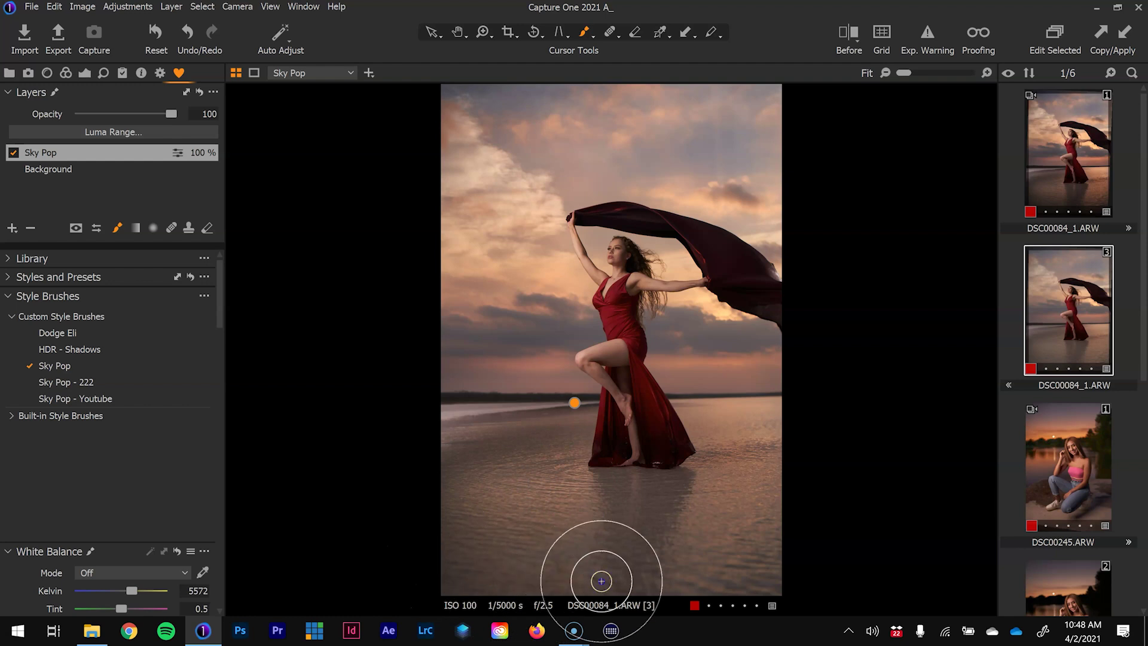
{"action": "mouse_move", "coordinate": [720, 553]}
{"action": "left_mouse_down"}
{"action": "mouse_move", "coordinate": [729, 395]}
{"action": "mouse_move", "coordinate": [769, 354]}
{"action": "mouse_move", "coordinate": [747, 342]}
{"action": "left_mouse_up"}
Adjust the brush size and paint further Sky Pop strokes over the remaining sky and water, working close around the woman.
{"action": "key", "text": "bracketleft"}
{"action": "key", "text": "bracketleft"}
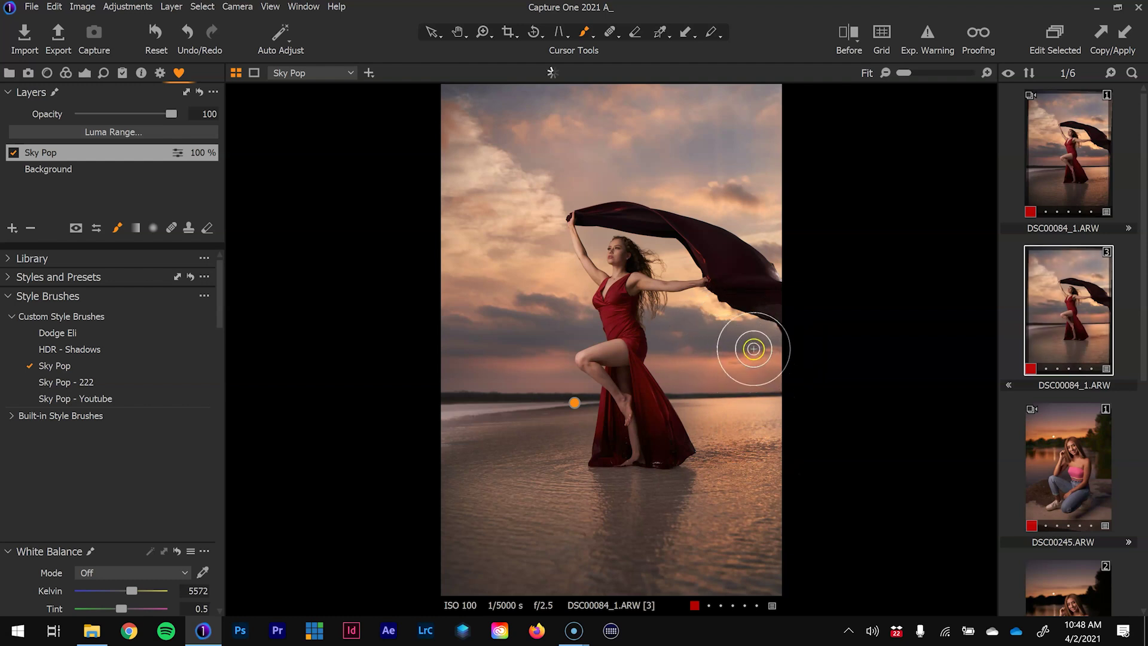
{"action": "right_click", "coordinate": [686, 342]}
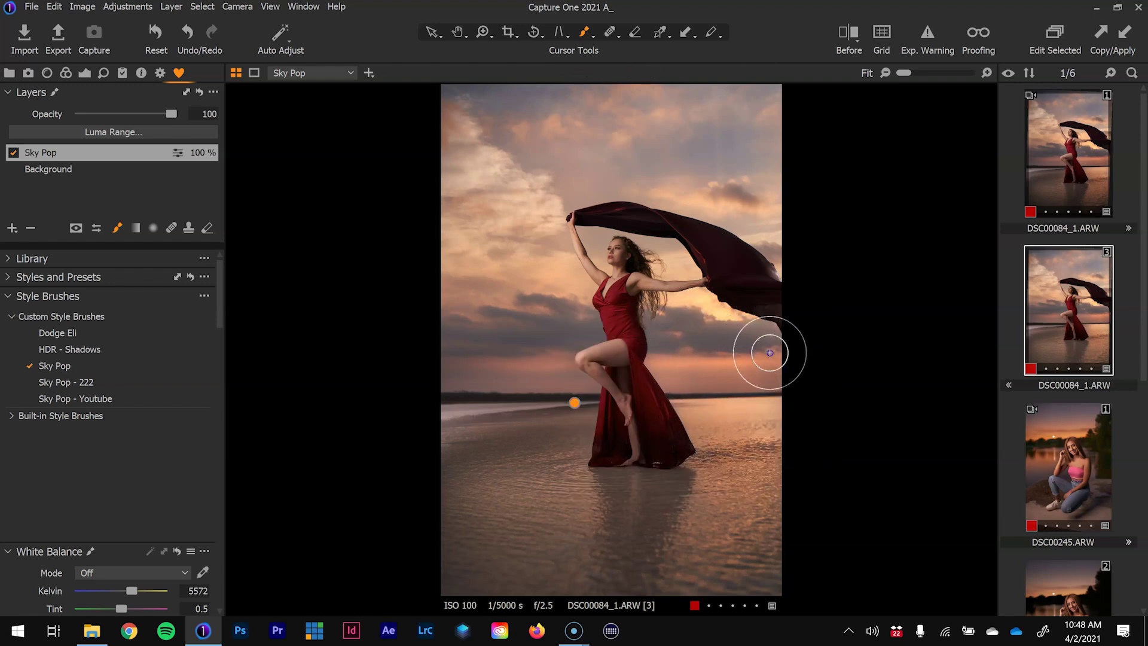
{"action": "key", "text": "bracketright"}
{"action": "key", "text": "bracketright"}
{"action": "key", "text": "bracketright"}
{"action": "key", "text": "bracketright"}
{"action": "key", "text": "bracketright"}
{"action": "key", "text": "bracketright"}
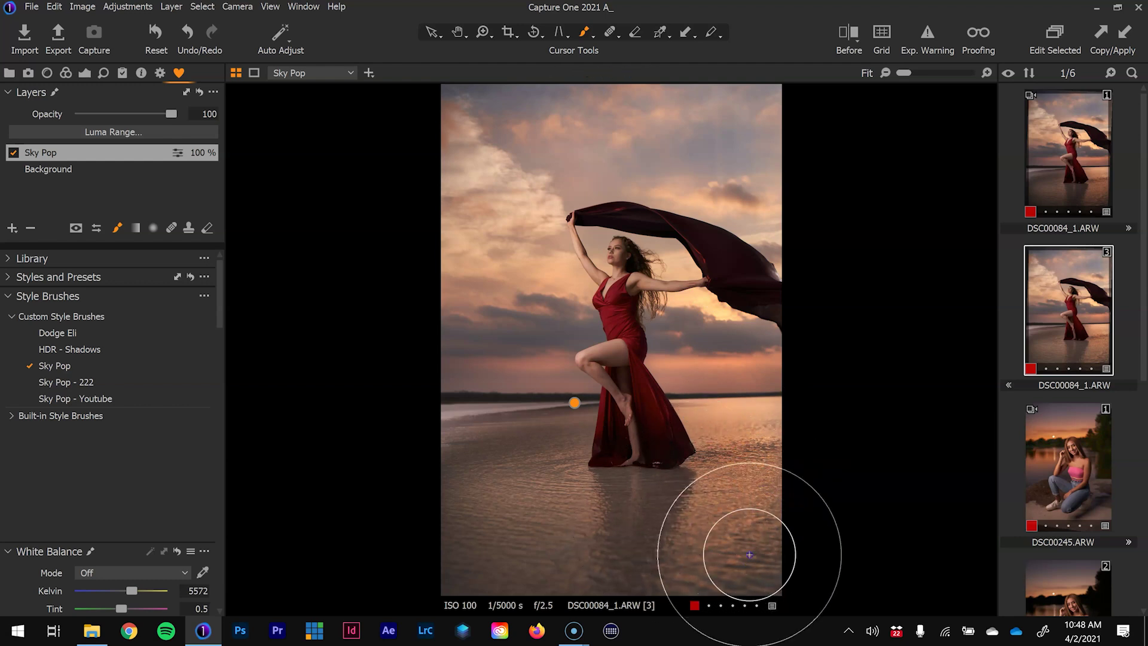
{"action": "mouse_move", "coordinate": [548, 397]}
{"action": "left_mouse_down"}
{"action": "mouse_move", "coordinate": [479, 432]}
{"action": "mouse_move", "coordinate": [455, 514]}
{"action": "mouse_move", "coordinate": [497, 590]}
{"action": "mouse_move", "coordinate": [687, 597]}
{"action": "mouse_move", "coordinate": [760, 586]}
{"action": "mouse_move", "coordinate": [586, 561]}
{"action": "mouse_move", "coordinate": [493, 480]}
{"action": "mouse_move", "coordinate": [485, 406]}
{"action": "mouse_move", "coordinate": [504, 314]}
{"action": "mouse_move", "coordinate": [535, 292]}
{"action": "mouse_move", "coordinate": [468, 227]}
{"action": "mouse_move", "coordinate": [467, 156]}
{"action": "mouse_move", "coordinate": [483, 112]}
{"action": "mouse_move", "coordinate": [469, 101]}
{"action": "mouse_move", "coordinate": [499, 141]}
{"action": "mouse_move", "coordinate": [552, 131]}
{"action": "mouse_move", "coordinate": [561, 146]}
{"action": "mouse_move", "coordinate": [591, 122]}
{"action": "mouse_move", "coordinate": [611, 134]}
{"action": "mouse_move", "coordinate": [678, 302]}
{"action": "mouse_move", "coordinate": [665, 269]}
{"action": "left_mouse_up"}
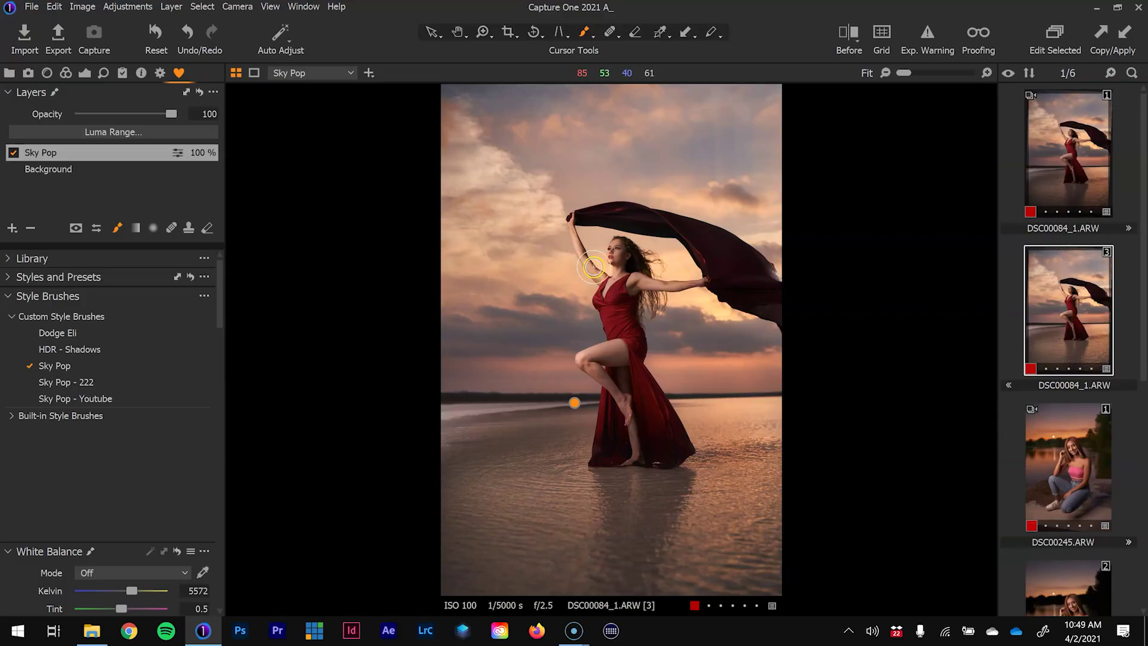
Display the Sky Pop layer's mask and examine its coverage around the woman and the fabric.
{"action": "scroll", "coordinate": [593, 266], "scroll_direction": "up", "scroll_amount": 2}
{"action": "key", "text": "e"}
{"action": "key", "text": "b"}
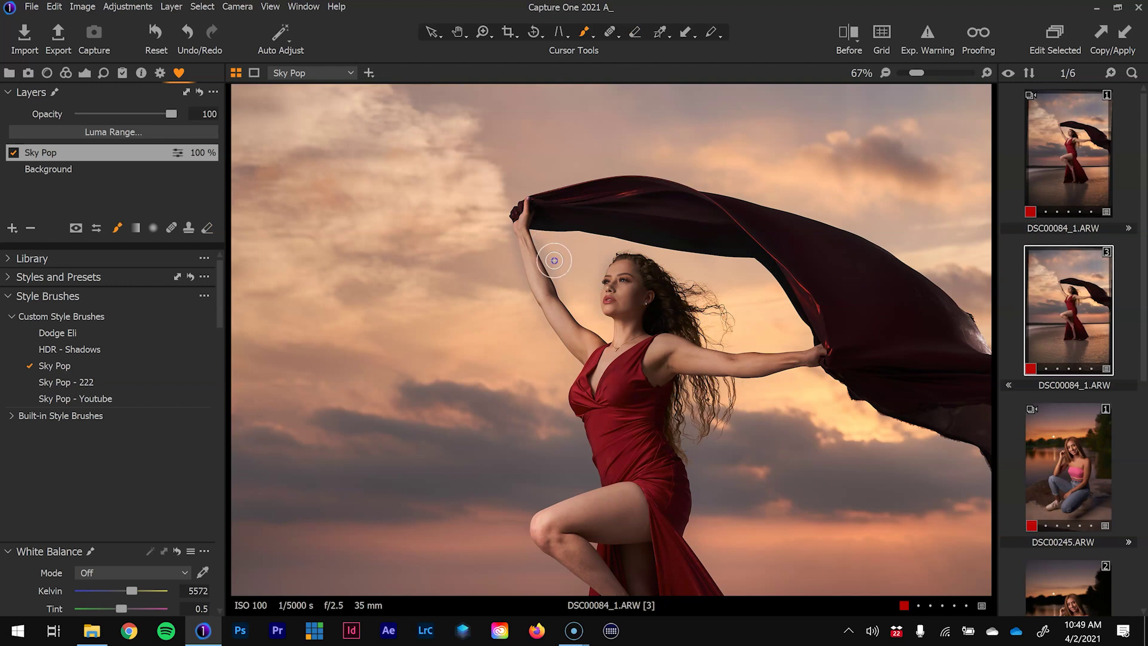
{"action": "key", "text": "e"}
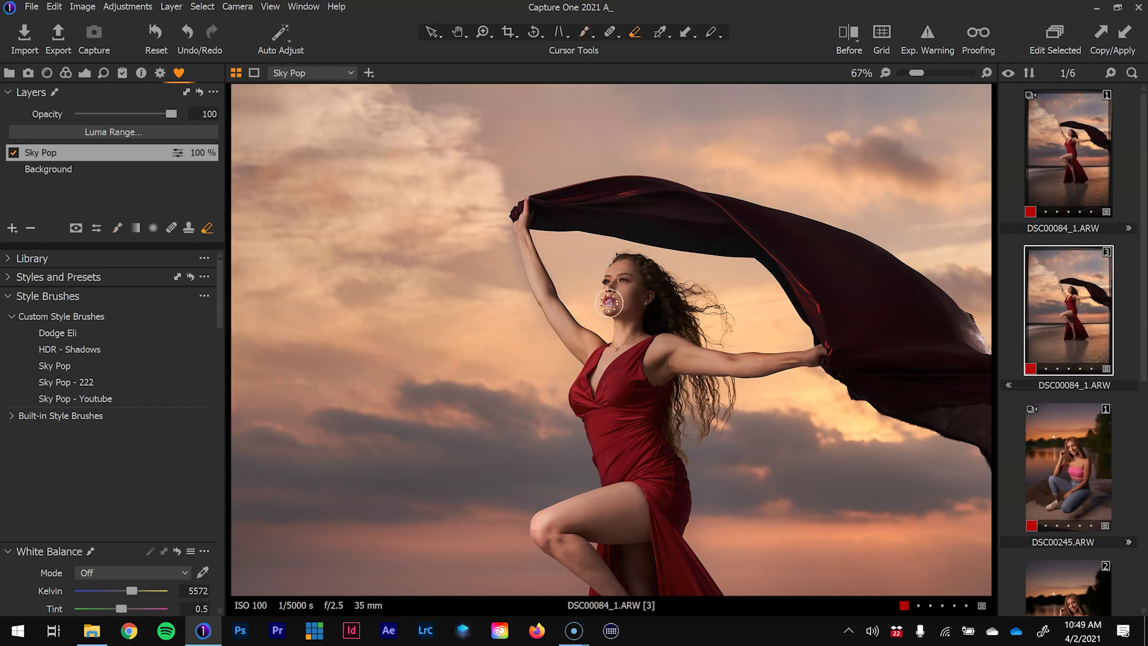
{"action": "scroll", "coordinate": [590, 350], "scroll_direction": "down", "scroll_amount": 1}
{"action": "key", "text": "b"}
{"action": "scroll", "coordinate": [616, 526], "scroll_direction": "down", "scroll_amount": 1}
{"action": "key", "text": "m"}
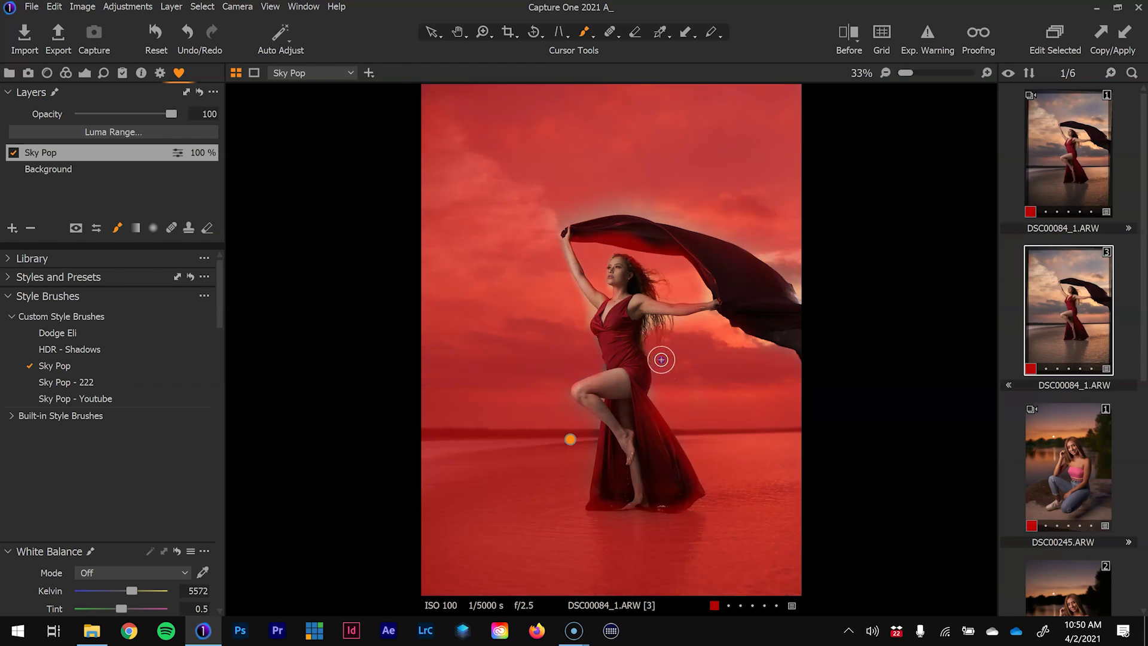
{"action": "key", "text": "m"}
{"action": "key", "text": "m"}
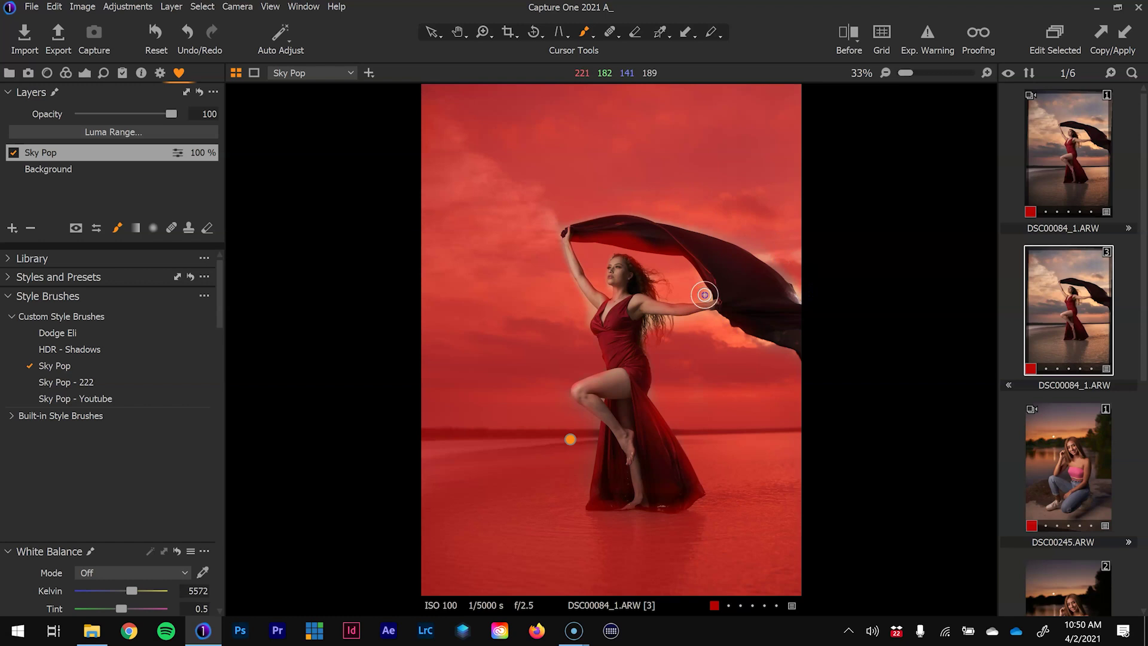
Erase the Sky Pop mask from the woman's outstretched arm, and hide the mask overlay with the whole photo in view.
{"action": "scroll", "coordinate": [616, 324], "scroll_direction": "up", "scroll_amount": 2}
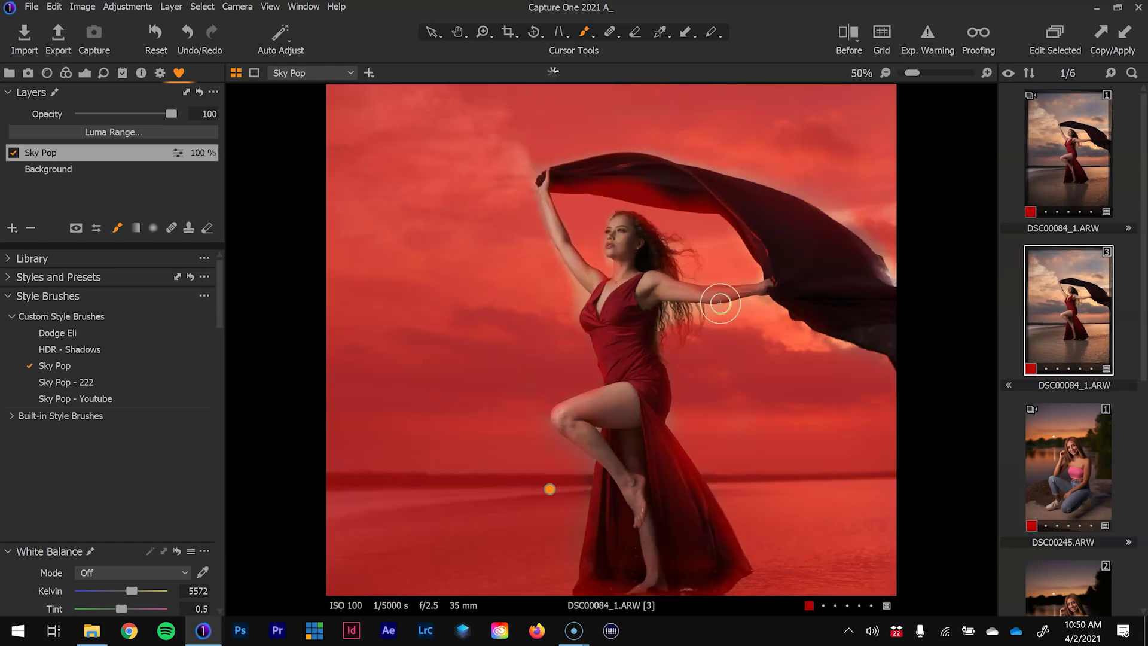
{"action": "key", "text": "r"}
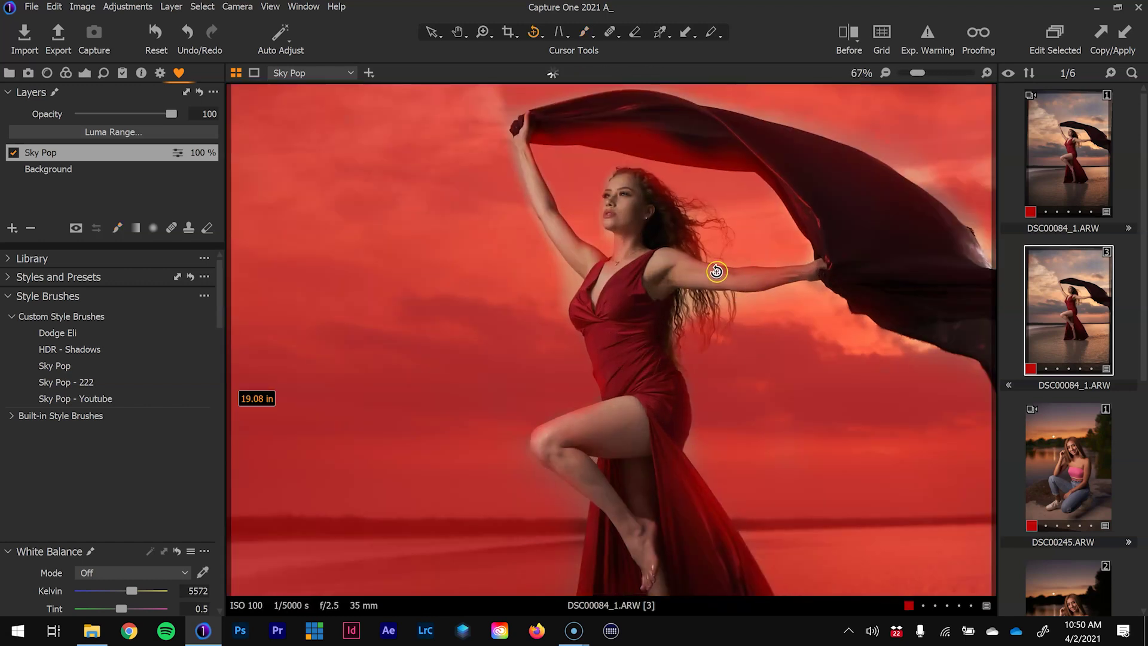
{"action": "key", "text": "e"}
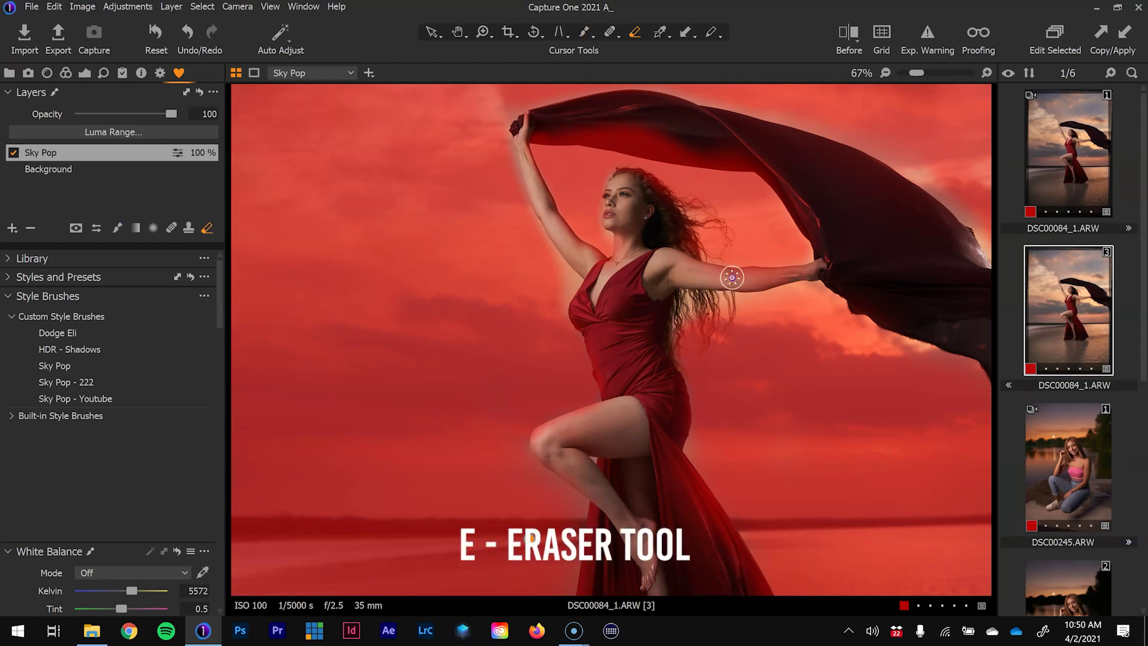
{"action": "key", "text": "m"}
{"action": "left_click_drag", "start_coordinate": [705, 275], "coordinate": [760, 275]}
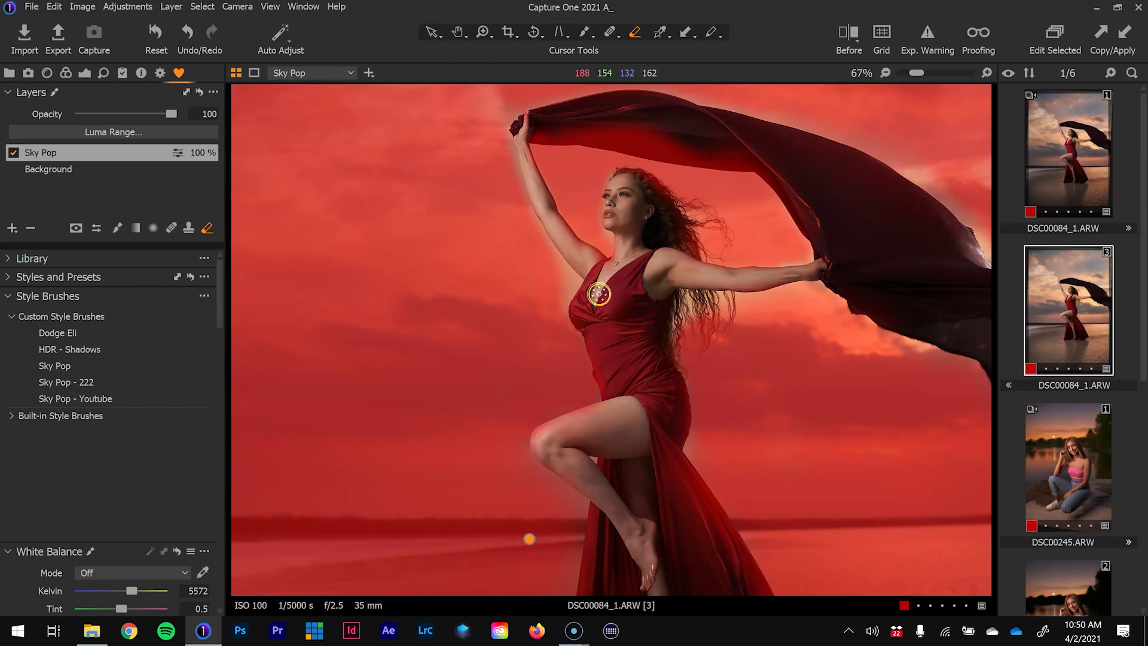
{"action": "key", "text": "ctrl+0"}
{"action": "key", "text": "m"}
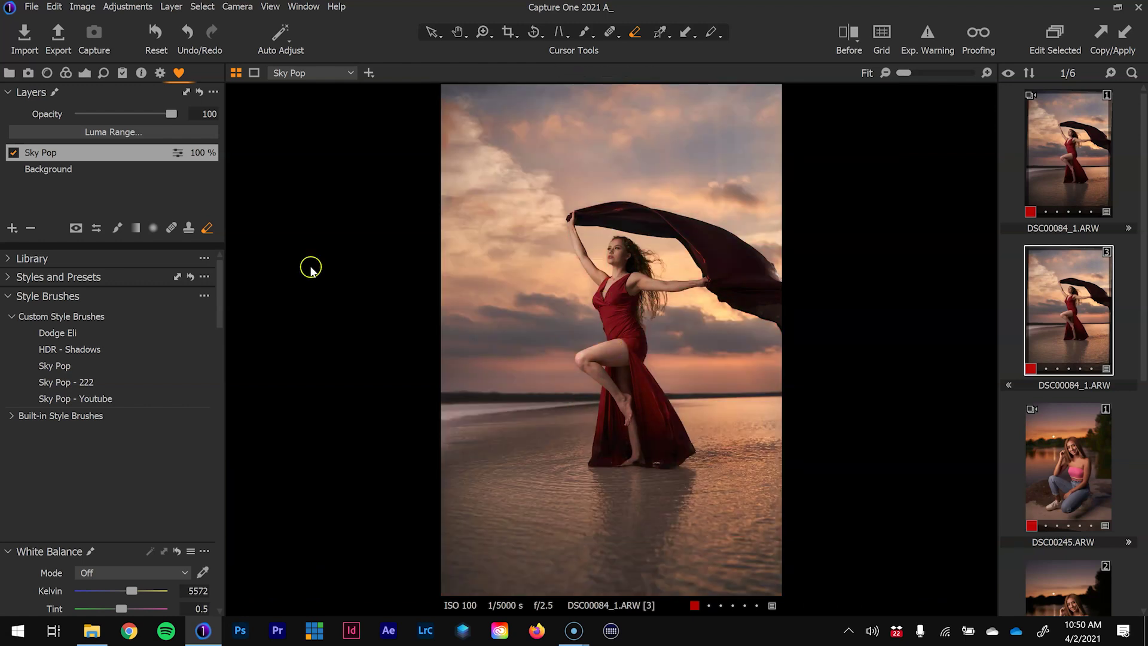
Compare the photo with and without the Sky Pop layer, and reduce the layer's opacity to 80.
{"action": "left_click", "coordinate": [12, 153]}
{"action": "left_click", "coordinate": [12, 154]}
{"action": "left_click", "coordinate": [12, 153]}
{"action": "left_click", "coordinate": [12, 153]}
{"action": "left_click", "coordinate": [12, 153]}
{"action": "left_click", "coordinate": [12, 153]}
{"action": "left_click", "coordinate": [9, 296]}
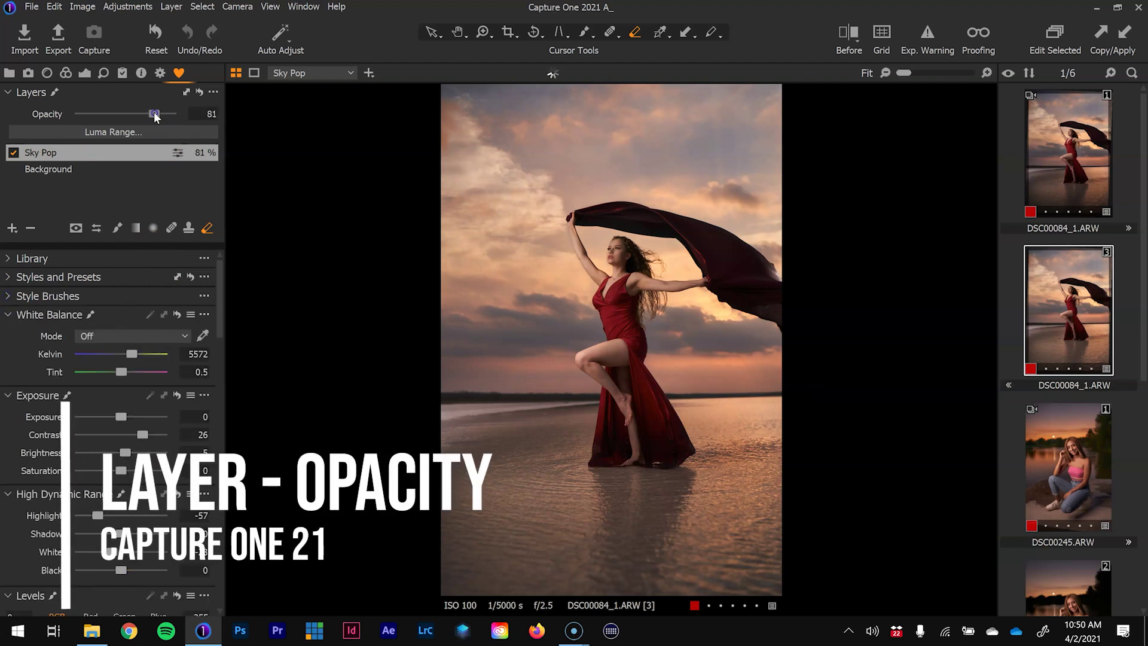
{"action": "left_click", "coordinate": [167, 136]}
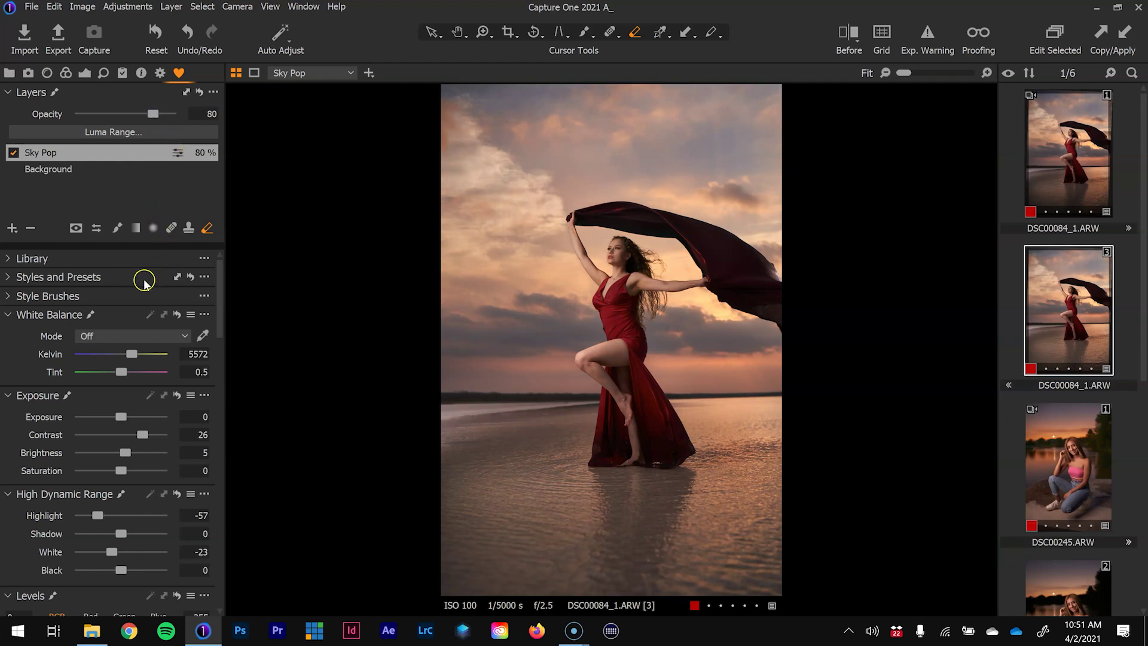
Paint the custom Dodge style brush over the woman's face to brighten it on its own layer.
{"action": "left_click", "coordinate": [102, 295]}
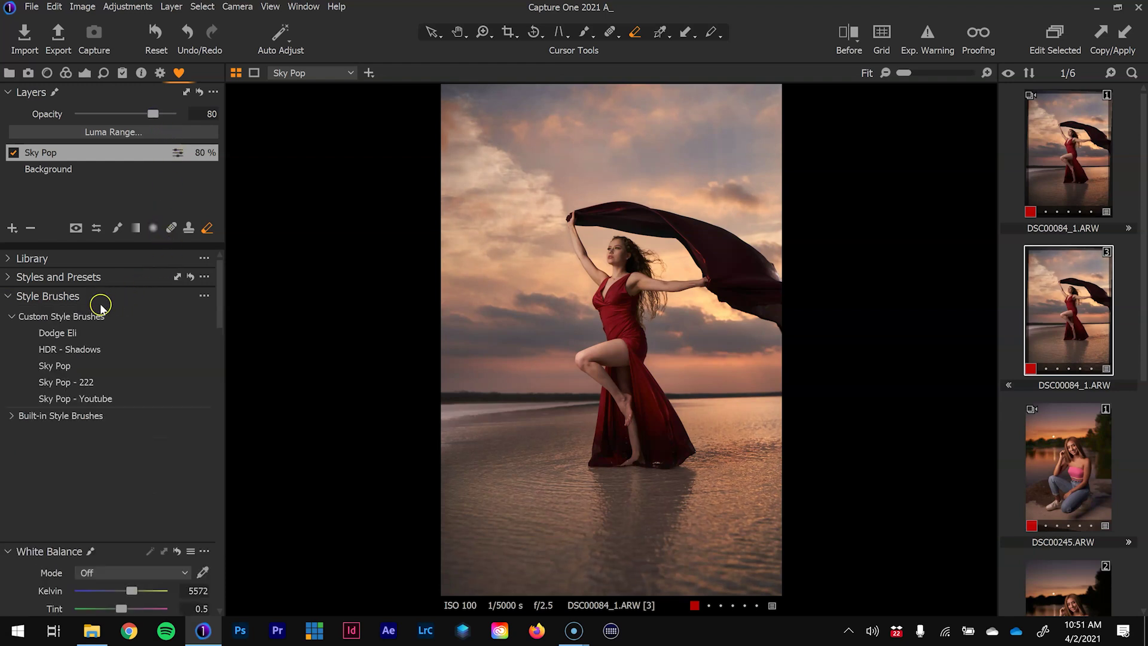
{"action": "left_click", "coordinate": [60, 333]}
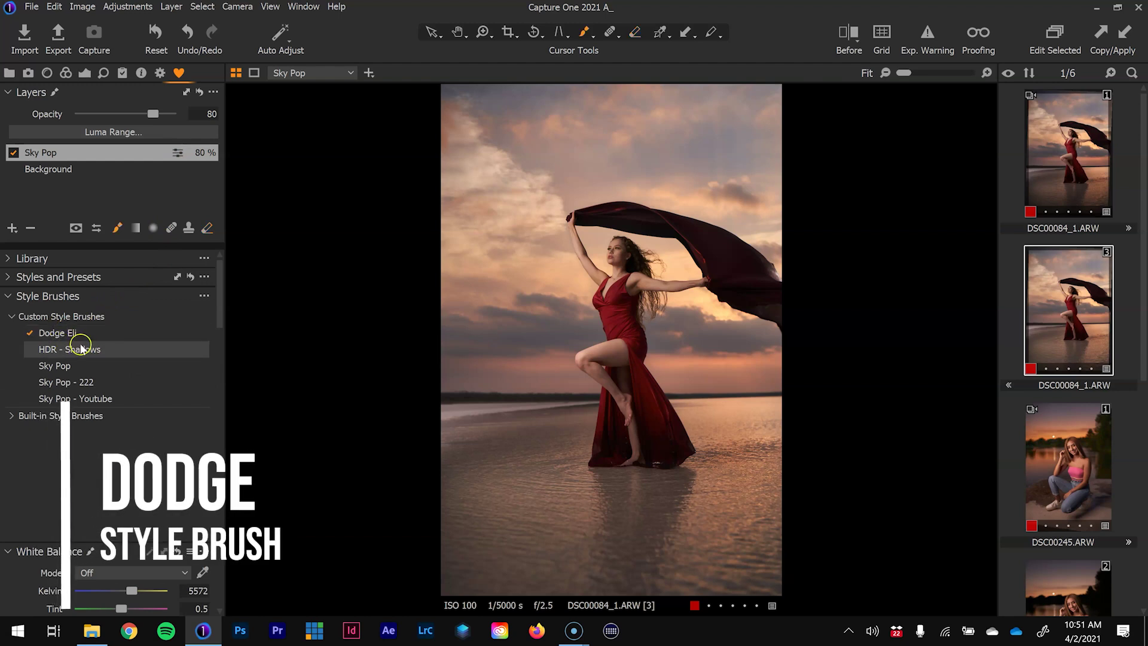
{"action": "left_click_drag", "start_coordinate": [219, 312], "coordinate": [219, 432]}
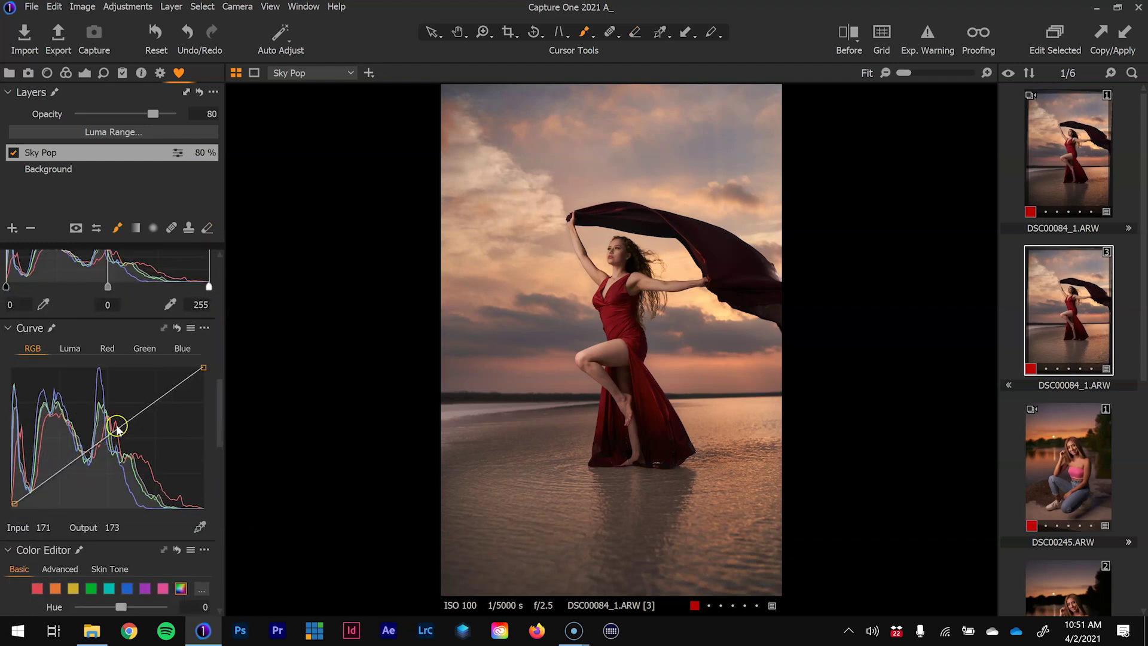
{"action": "right_click", "coordinate": [639, 319]}
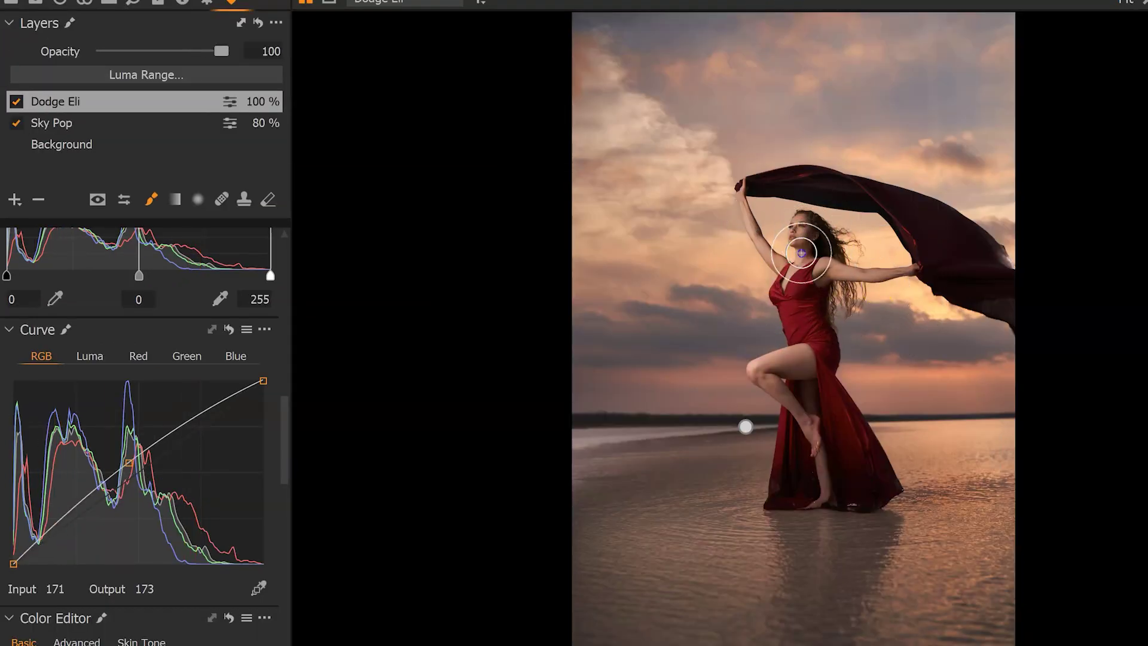
{"action": "mouse_move", "coordinate": [801, 253]}
{"action": "left_mouse_down"}
{"action": "mouse_move", "coordinate": [799, 337]}
{"action": "mouse_move", "coordinate": [818, 357]}
{"action": "mouse_move", "coordinate": [800, 230]}
{"action": "mouse_move", "coordinate": [807, 259]}
{"action": "mouse_move", "coordinate": [818, 242]}
{"action": "mouse_move", "coordinate": [809, 258]}
{"action": "mouse_move", "coordinate": [807, 225]}
{"action": "mouse_move", "coordinate": [812, 245]}
{"action": "mouse_move", "coordinate": [803, 257]}
{"action": "mouse_move", "coordinate": [813, 228]}
{"action": "mouse_move", "coordinate": [798, 265]}
{"action": "mouse_move", "coordinate": [804, 231]}
{"action": "left_mouse_up"}
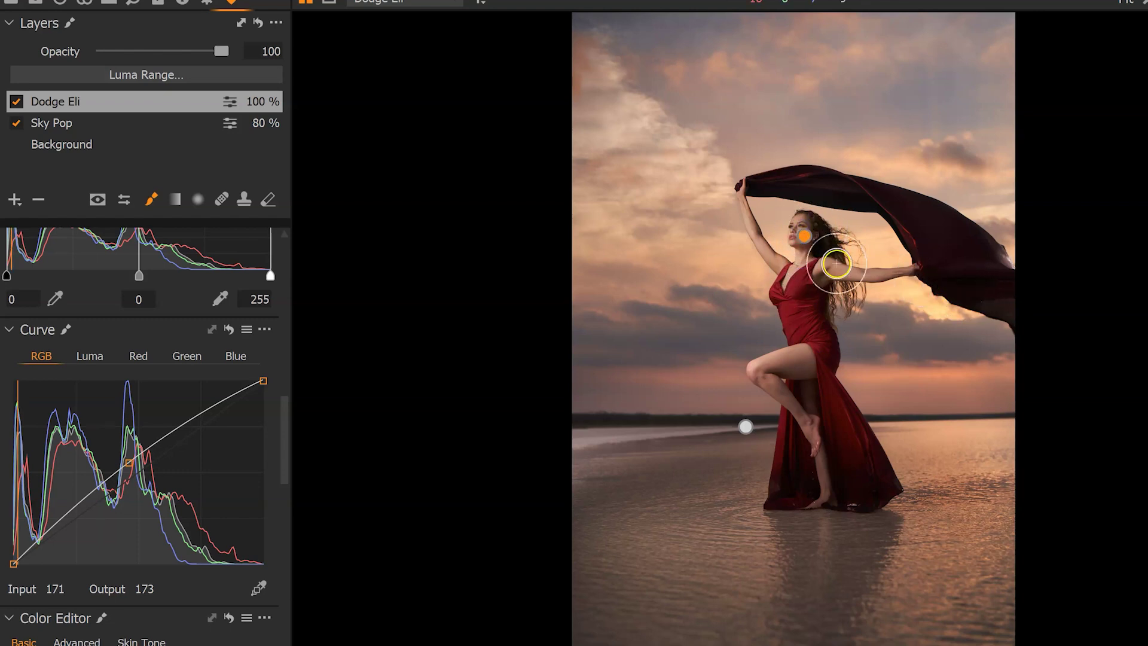
Check the Dodge layer's mask on the face and compare the photo with and without that layer.
{"action": "key", "text": "m"}
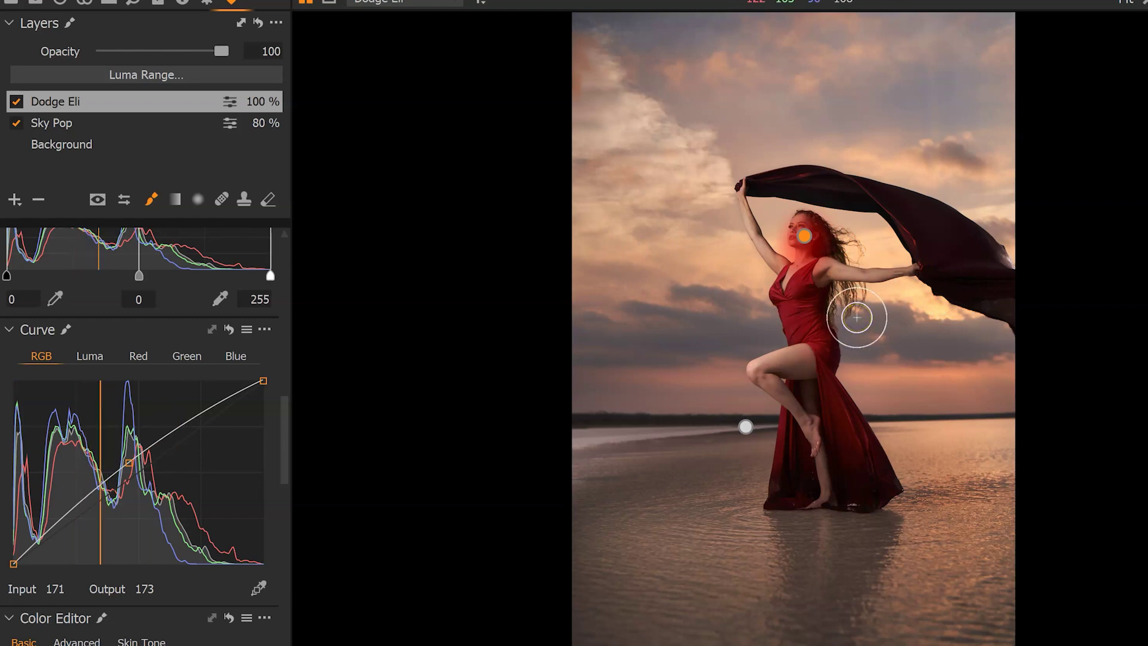
{"action": "key", "text": "m"}
{"action": "left_click", "coordinate": [16, 102]}
{"action": "left_click", "coordinate": [16, 102]}
{"action": "left_click", "coordinate": [16, 102]}
{"action": "left_click", "coordinate": [16, 102]}
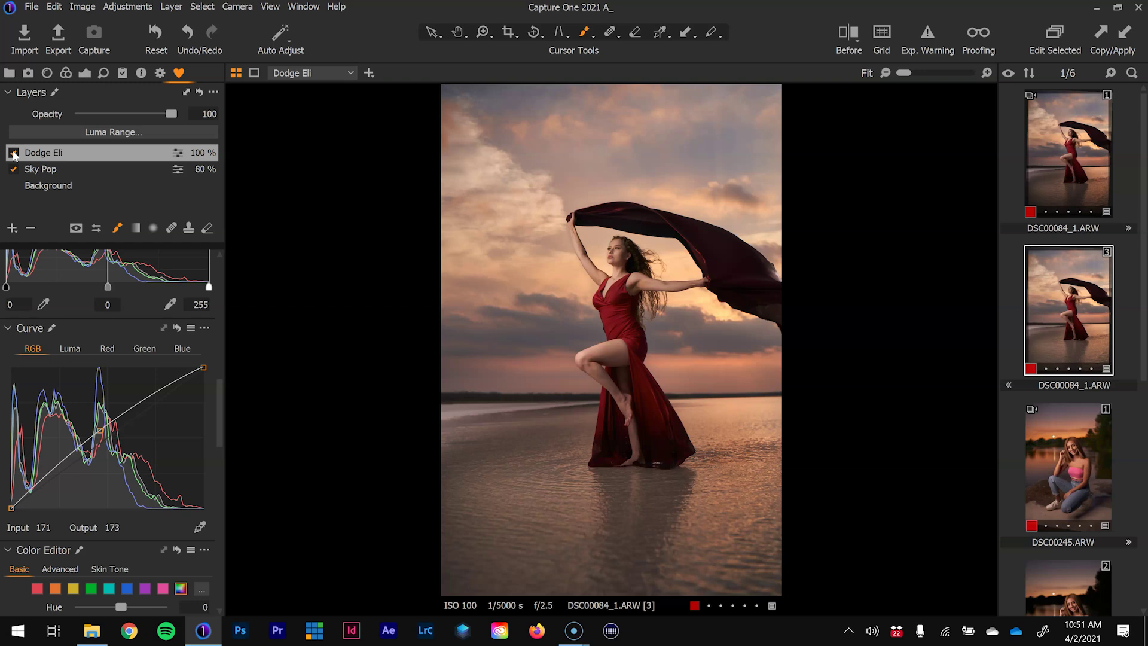
{"action": "left_click", "coordinate": [14, 153]}
{"action": "left_click", "coordinate": [13, 153]}
{"action": "left_click", "coordinate": [13, 153]}
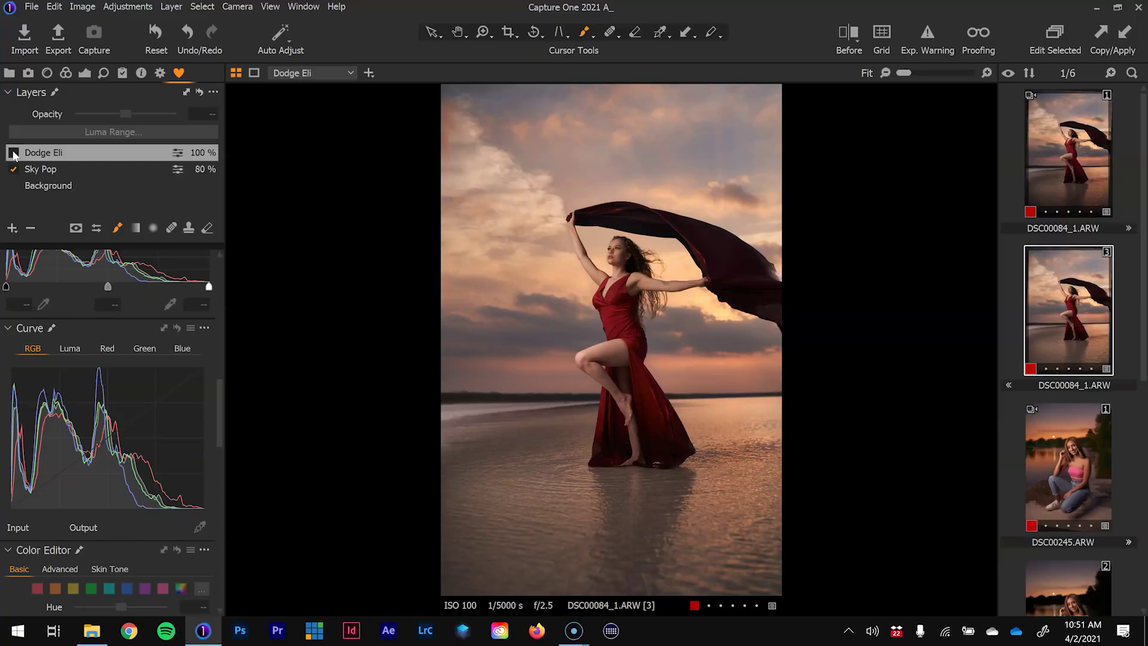
{"action": "left_click", "coordinate": [13, 153]}
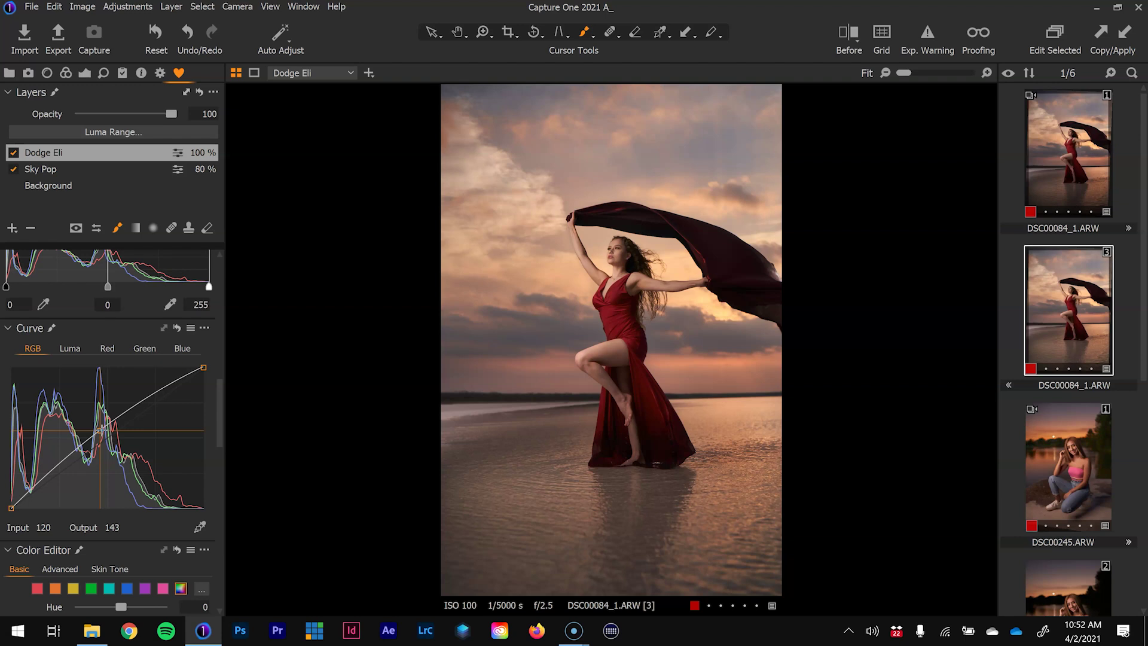
Browse the built-in style brushes in the Color, Enhancements and Light & Contrast groups, collapsing the custom and built-in lists.
{"action": "left_click_drag", "start_coordinate": [220, 446], "coordinate": [221, 302]}
{"action": "left_click", "coordinate": [12, 307]}
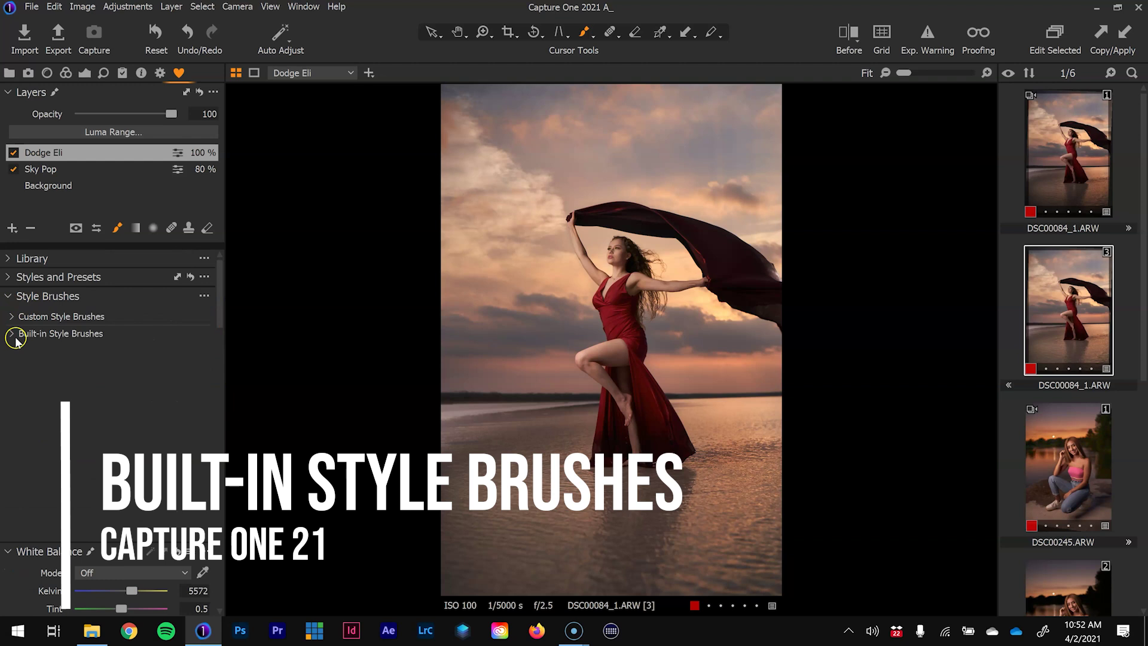
{"action": "left_click", "coordinate": [12, 335]}
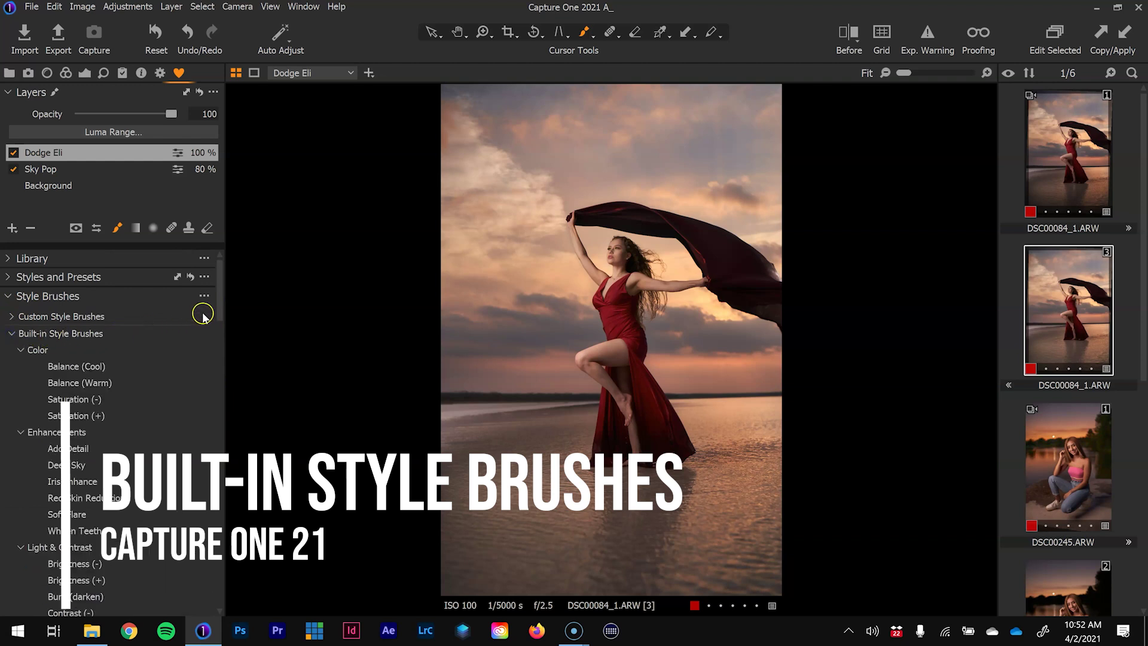
{"action": "left_click_drag", "start_coordinate": [220, 302], "coordinate": [220, 336]}
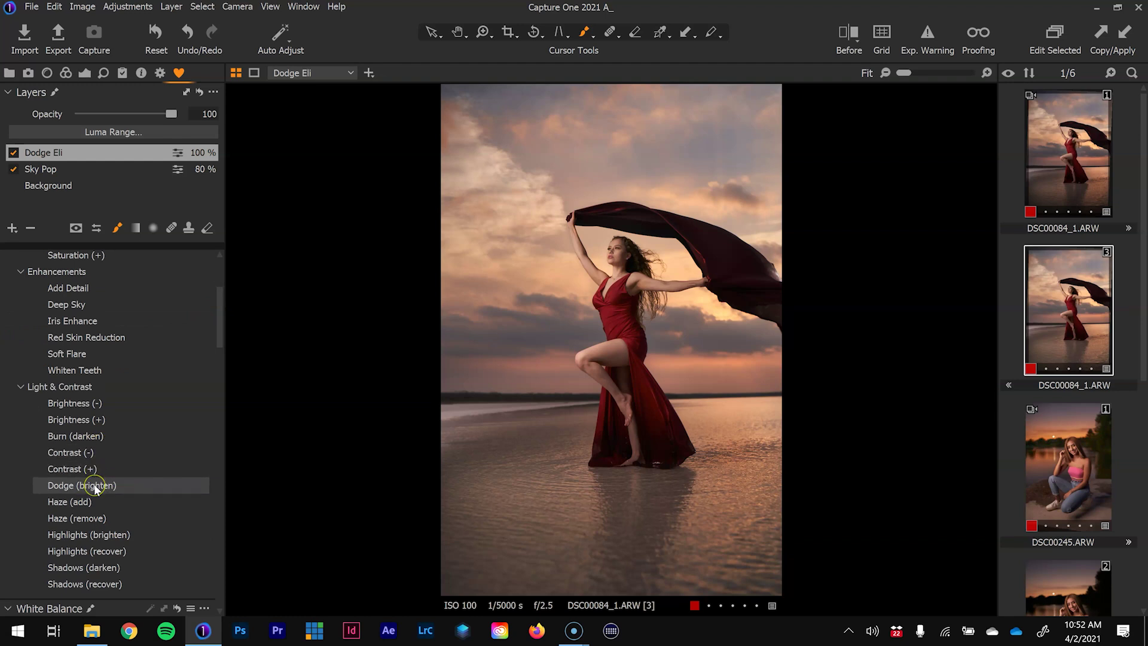
{"action": "left_click", "coordinate": [94, 538]}
{"action": "left_click", "coordinate": [89, 569]}
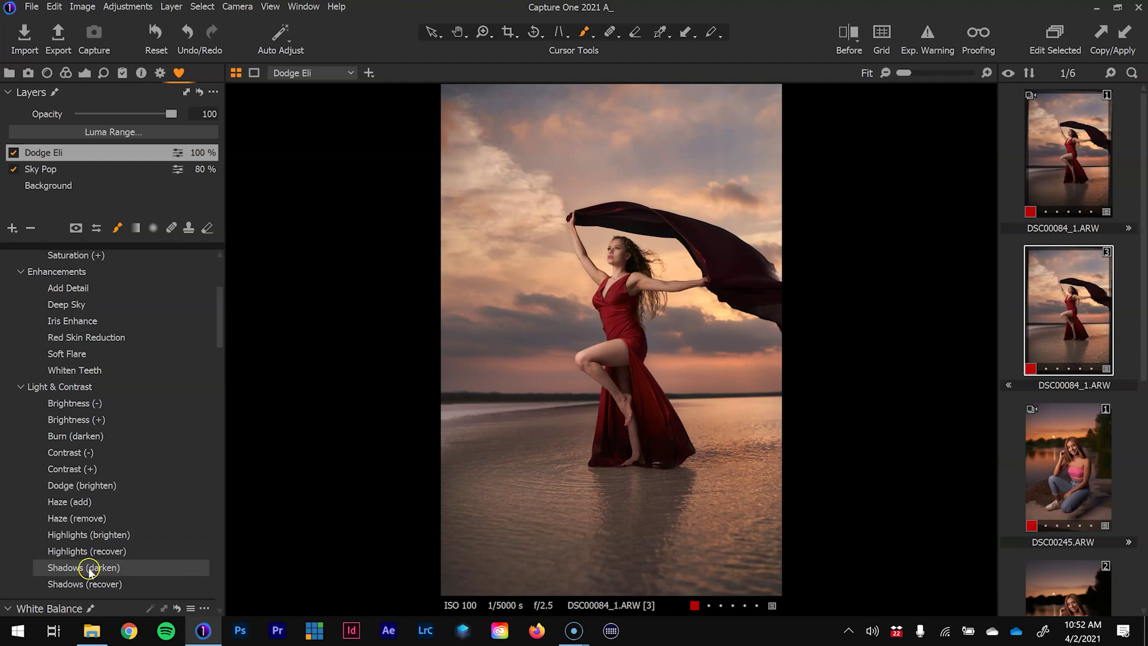
{"action": "scroll", "coordinate": [63, 328], "scroll_direction": "up", "scroll_amount": 1}
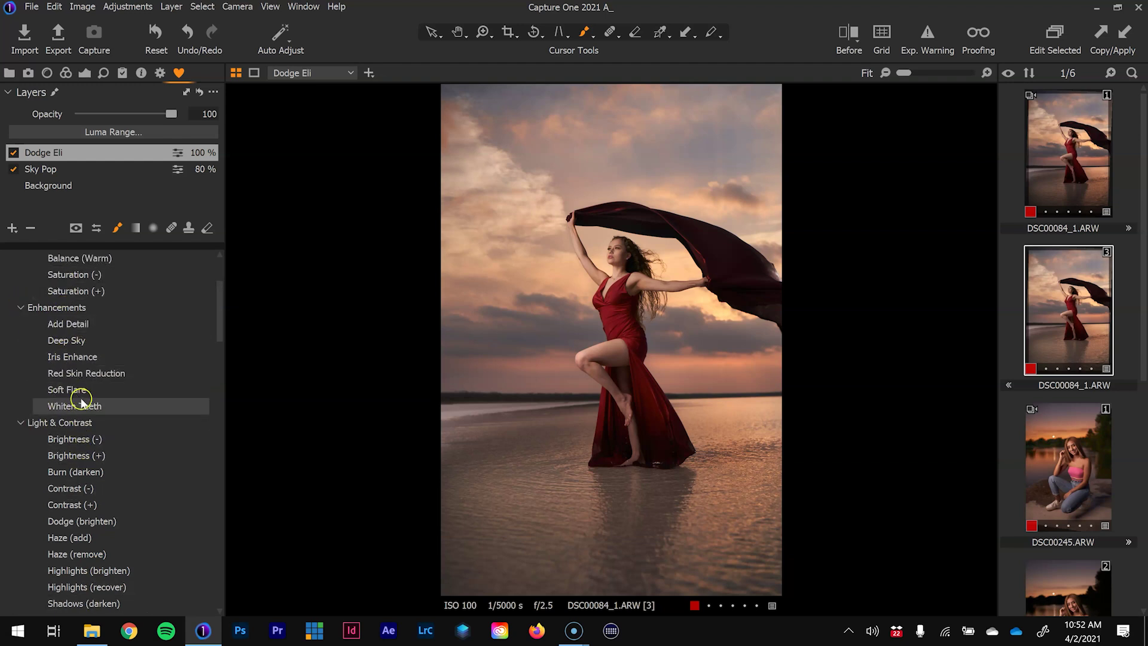
{"action": "scroll", "coordinate": [83, 404], "scroll_direction": "up", "scroll_amount": 3}
{"action": "left_click", "coordinate": [12, 334]}
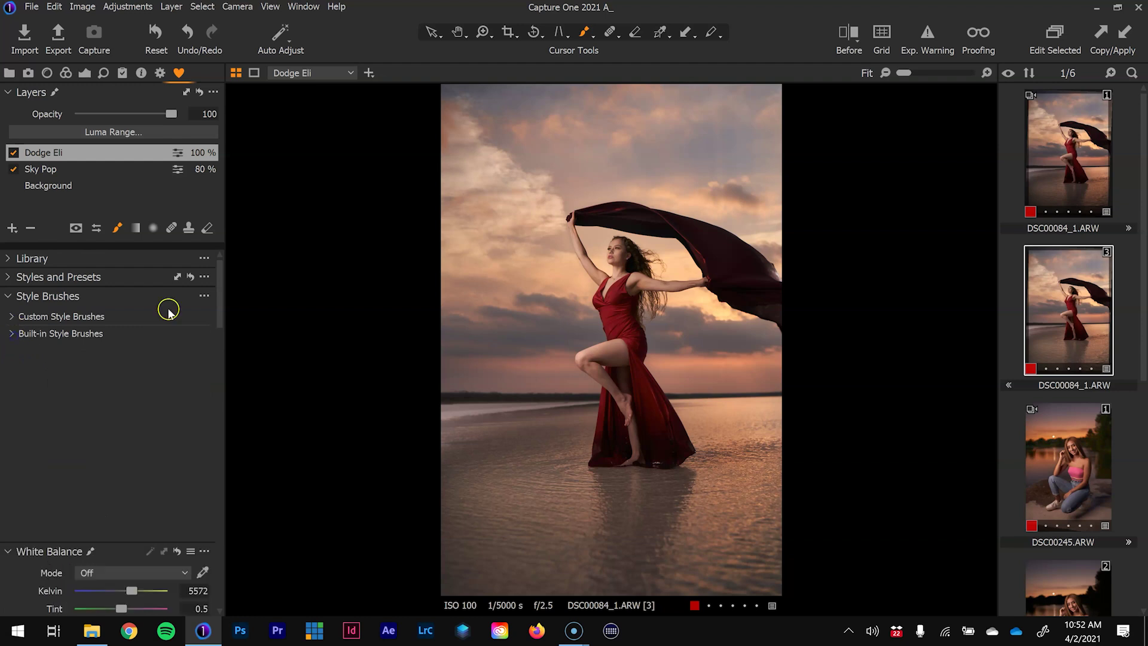
Compare the edited beach portrait with its Before view, ending on the edited version.
{"action": "left_click", "coordinate": [844, 37]}
{"action": "left_click", "coordinate": [845, 39]}
{"action": "left_click", "coordinate": [844, 41]}
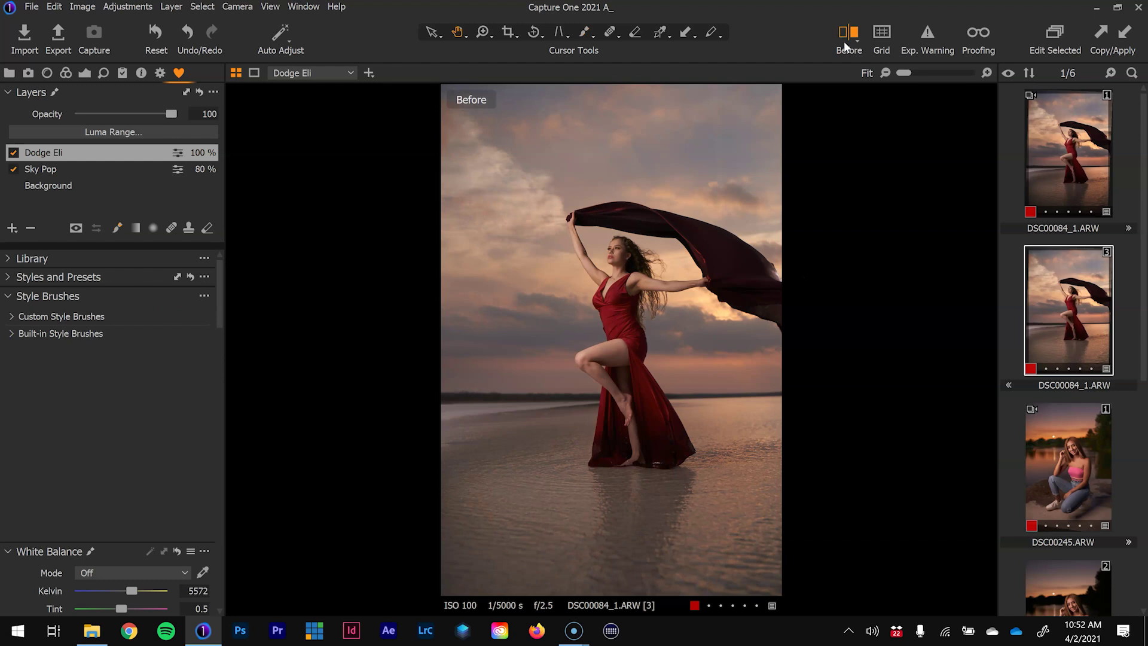
{"action": "left_click", "coordinate": [845, 42]}
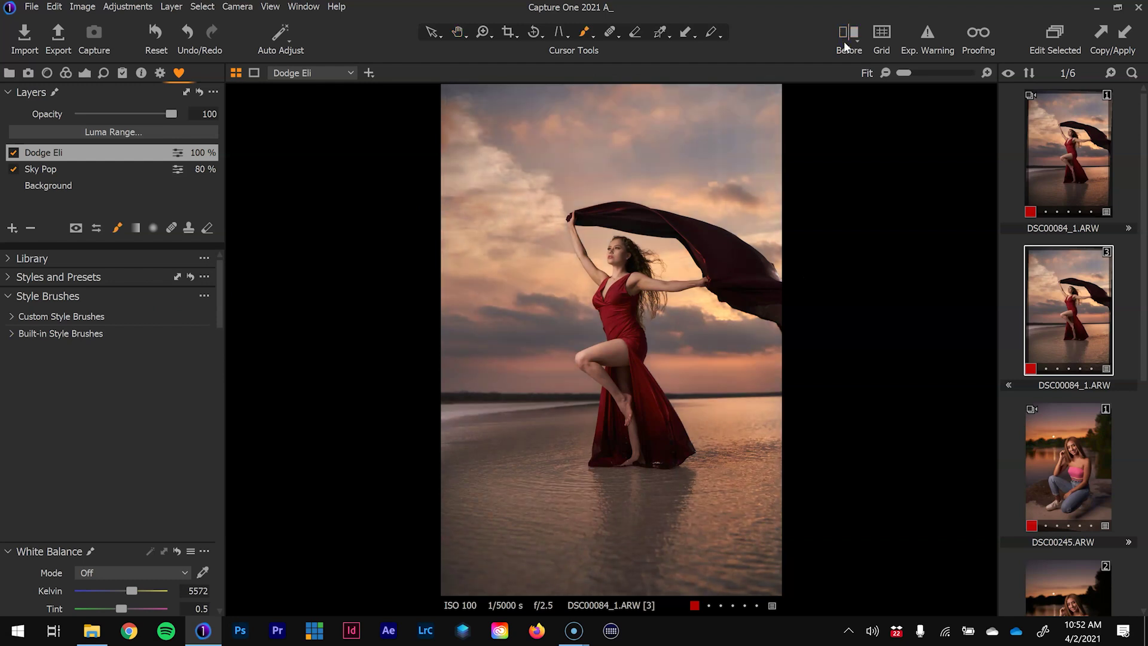
Toggle the Before view once more to recheck the overall edit of the beach portrait.
{"action": "left_click", "coordinate": [844, 41]}
{"action": "left_click", "coordinate": [845, 41]}
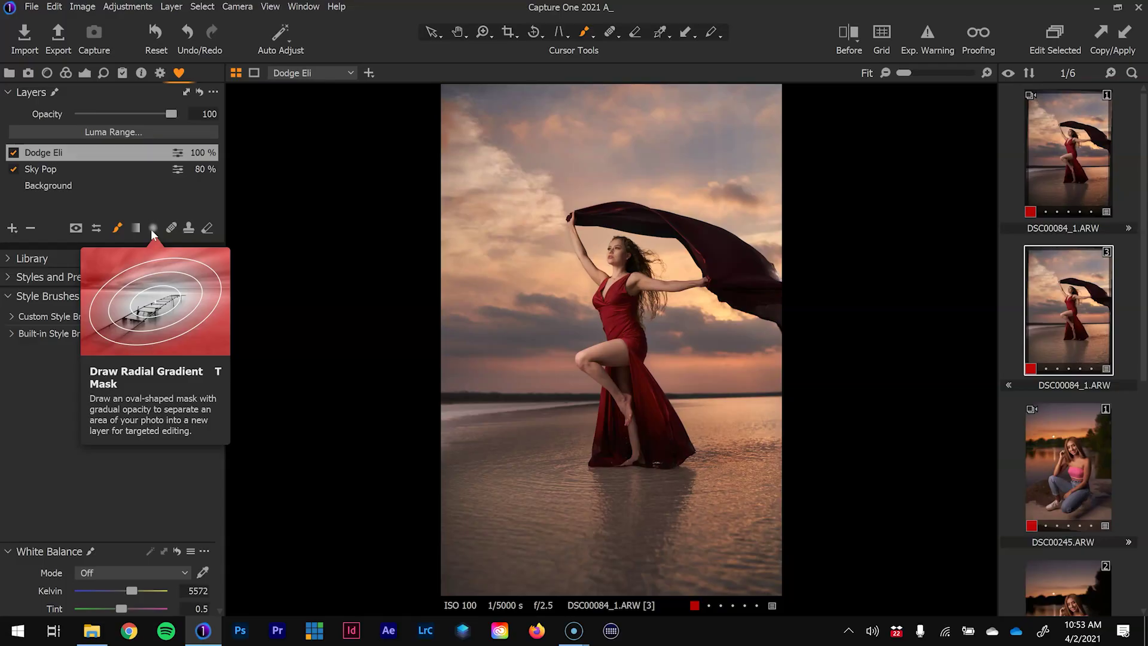
Add a new filled adjustment layer and draw a tall oval radial gradient mask around the woman's body.
{"action": "left_click", "coordinate": [153, 228]}
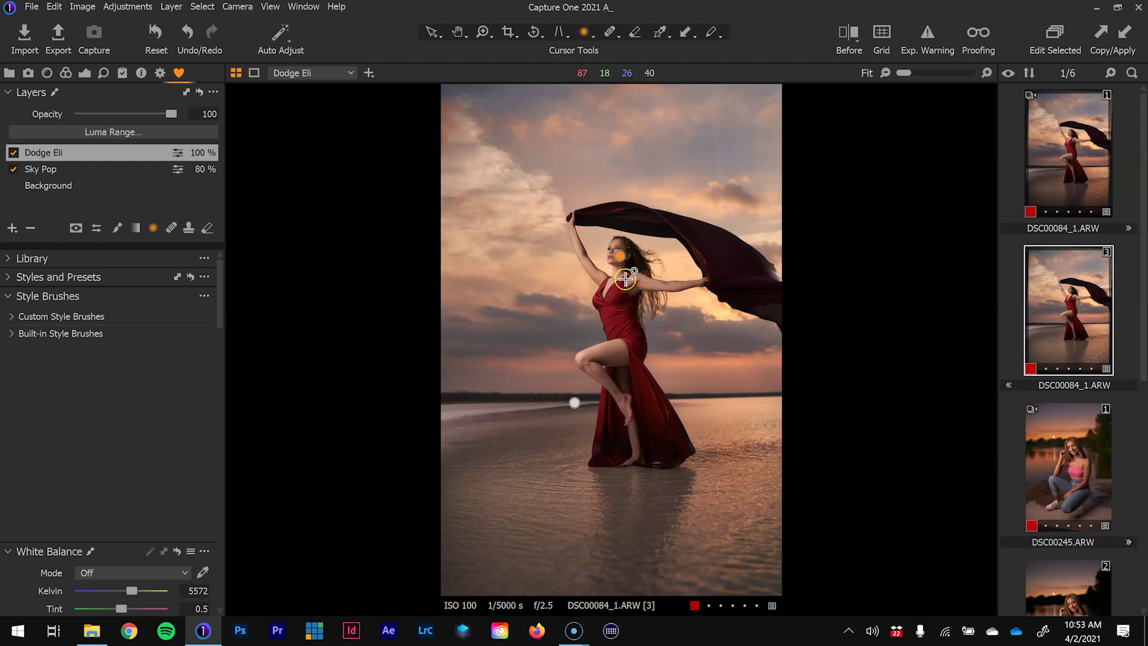
{"action": "mouse_move", "coordinate": [616, 286]}
{"action": "left_mouse_down"}
{"action": "mouse_move", "coordinate": [634, 374]}
{"action": "mouse_move", "coordinate": [664, 407]}
{"action": "left_mouse_up"}
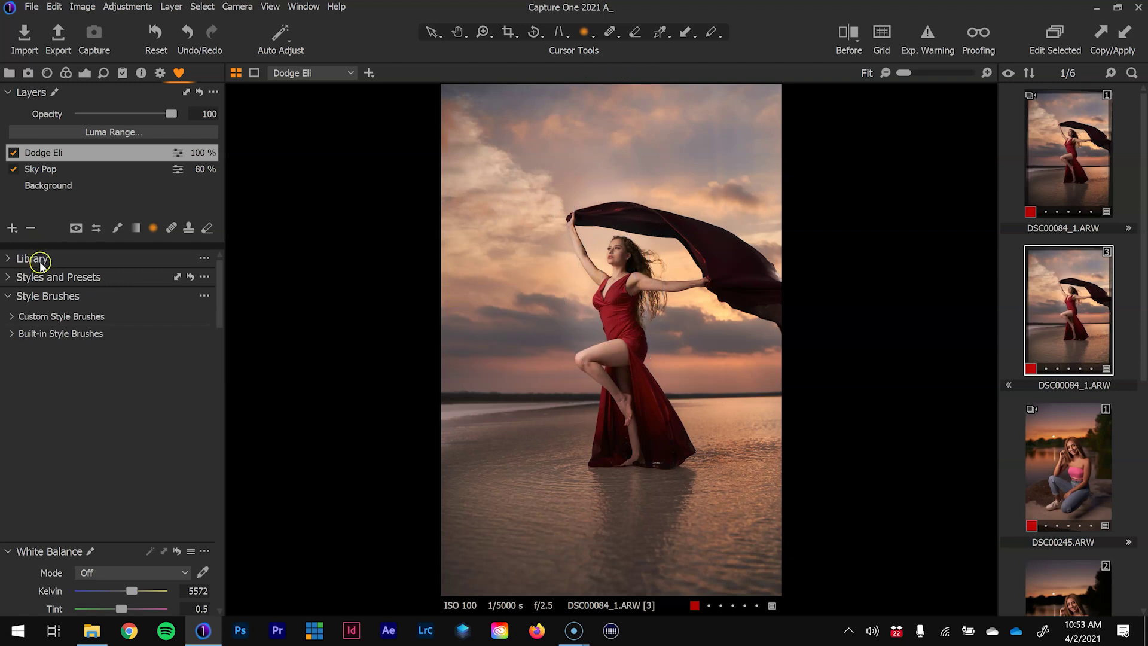
{"action": "left_click", "coordinate": [11, 226]}
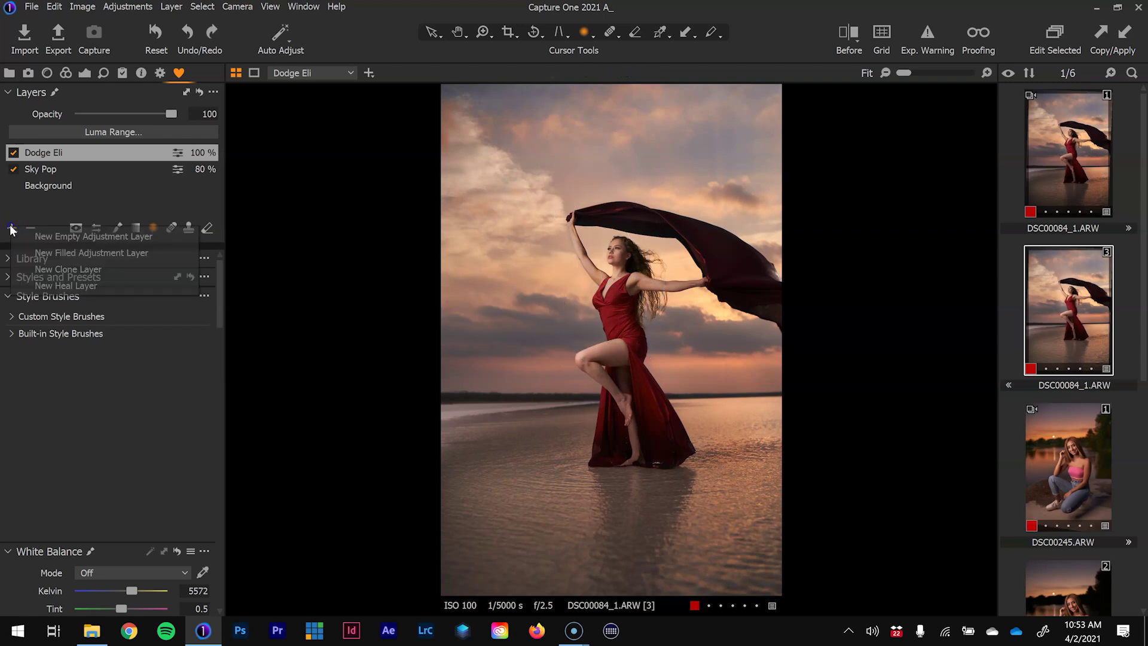
{"action": "left_click", "coordinate": [62, 251]}
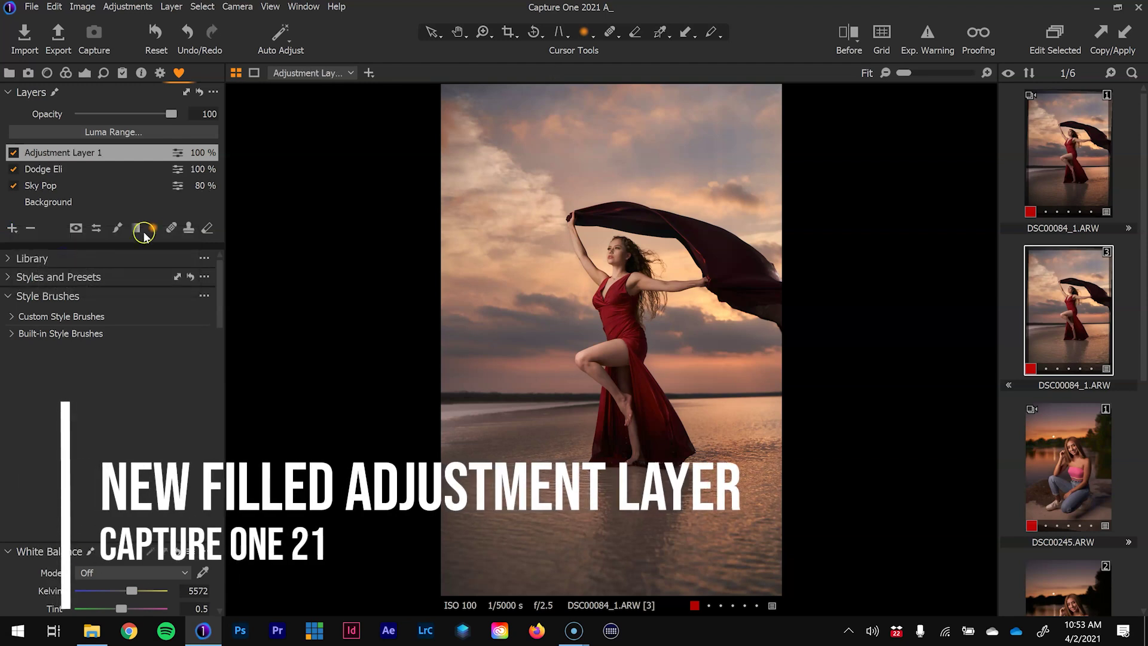
{"action": "left_click_drag", "start_coordinate": [610, 286], "coordinate": [663, 422]}
{"action": "left_click_drag", "start_coordinate": [611, 286], "coordinate": [623, 309]}
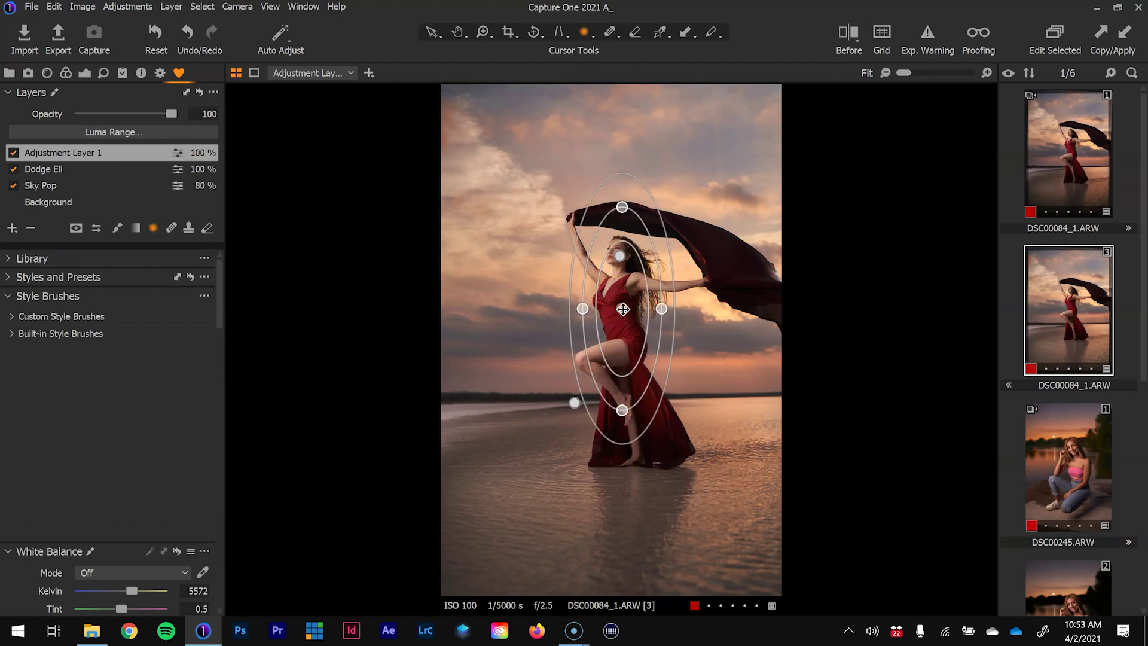
Bend the RGB curve strongly downward on the new layer and reposition its radial mask over the woman.
{"action": "left_click", "coordinate": [12, 299]}
{"action": "scroll", "coordinate": [120, 414], "scroll_direction": "down", "scroll_amount": 10}
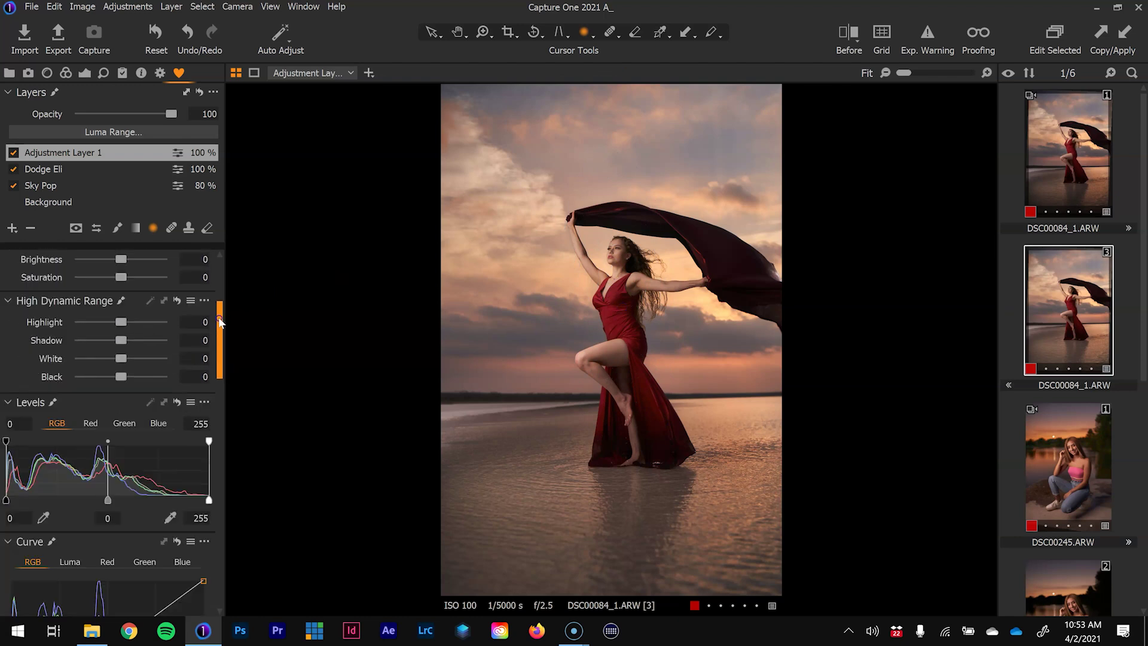
{"action": "left_click_drag", "start_coordinate": [108, 439], "coordinate": [112, 476]}
{"action": "left_click_drag", "start_coordinate": [620, 306], "coordinate": [661, 408]}
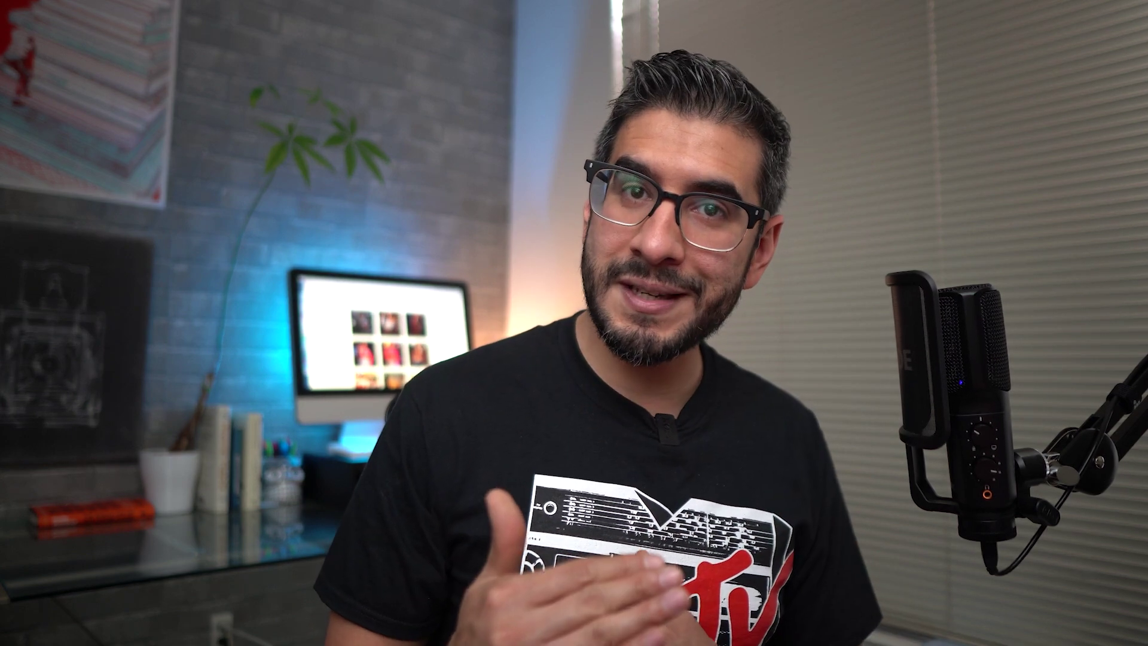
Invert the radial layer's mask and raise its RGB curve midpoint to leave only a slight darkening around the woman.
{"action": "left_click", "coordinate": [57, 81]}
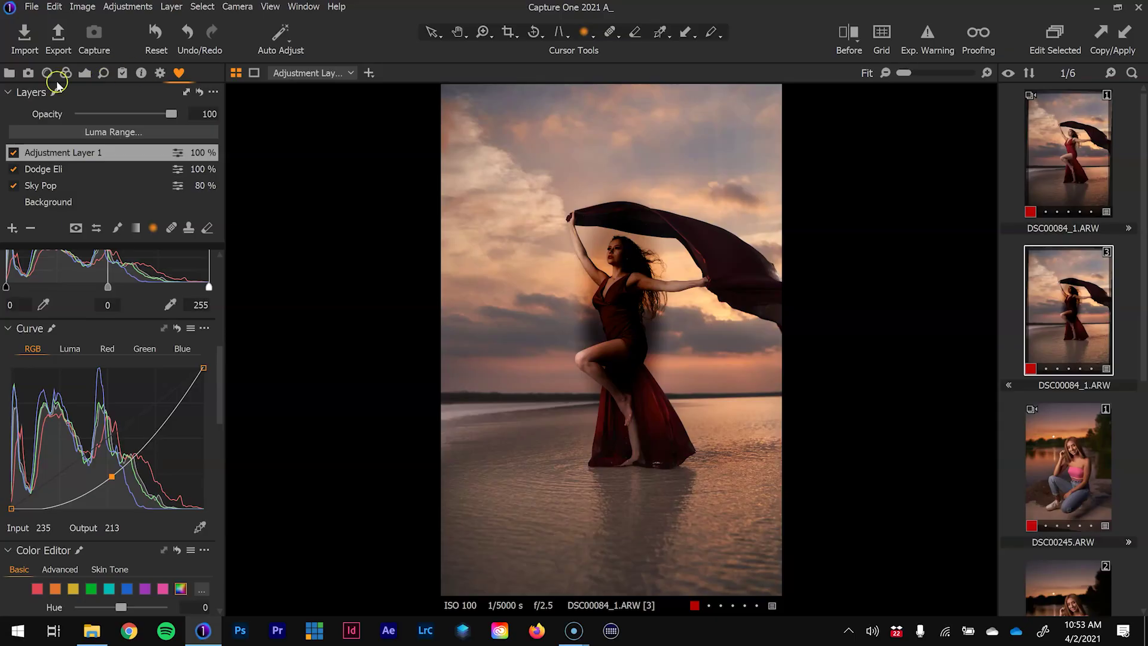
{"action": "right_click", "coordinate": [63, 157]}
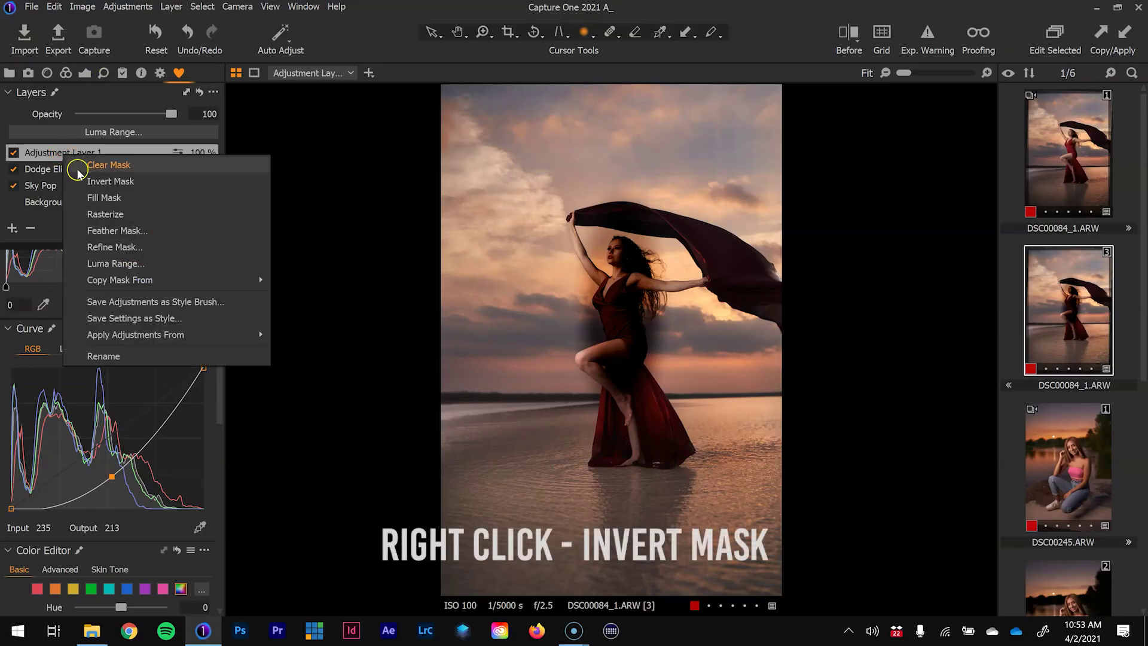
{"action": "left_click", "coordinate": [91, 181]}
{"action": "left_click", "coordinate": [111, 482]}
{"action": "left_click_drag", "start_coordinate": [111, 481], "coordinate": [111, 442]}
Display the radial mask, center it on the woman's upper body, and adjust its size and feathering.
{"action": "mouse_move", "coordinate": [598, 317]}
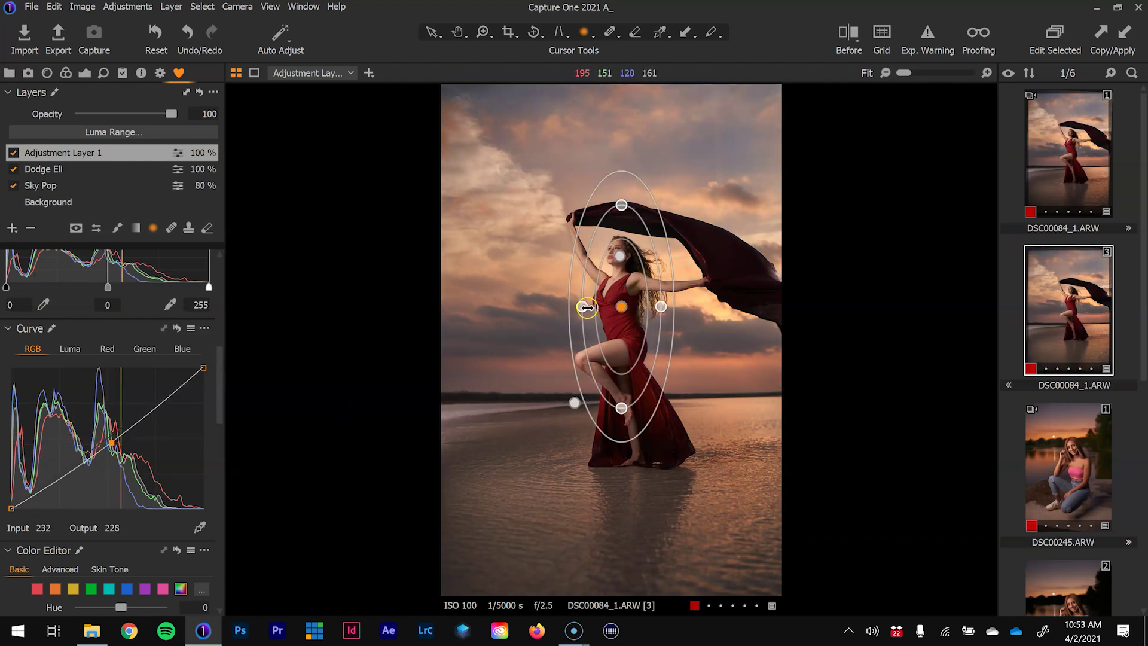
{"action": "left_click_drag", "start_coordinate": [599, 313], "coordinate": [619, 289]}
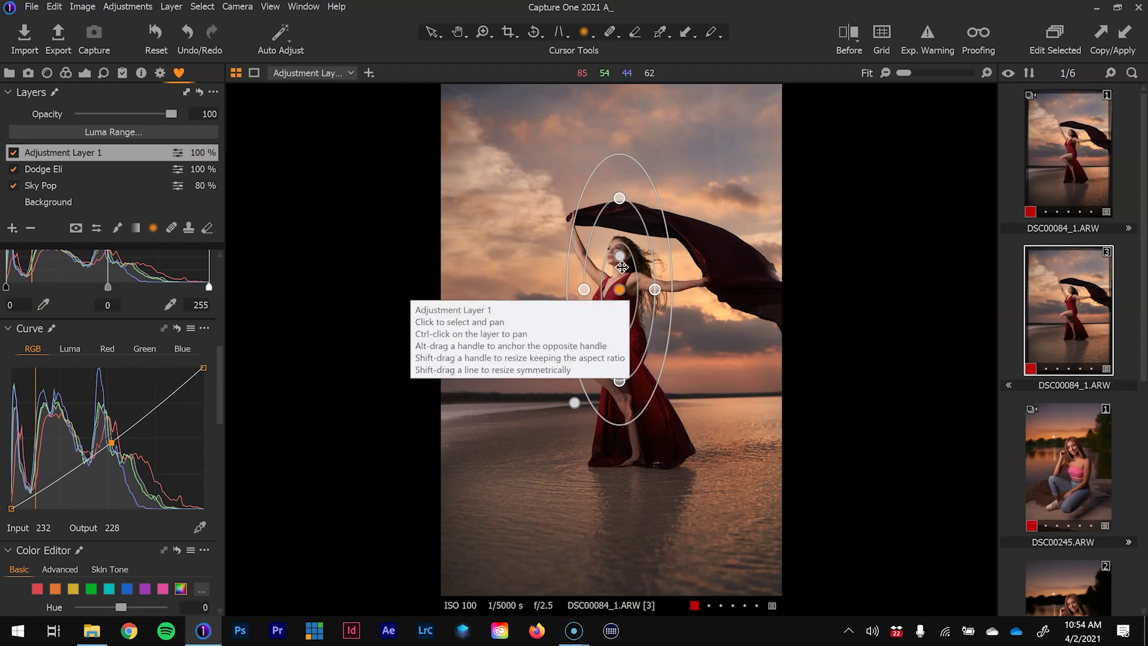
{"action": "key", "text": "m"}
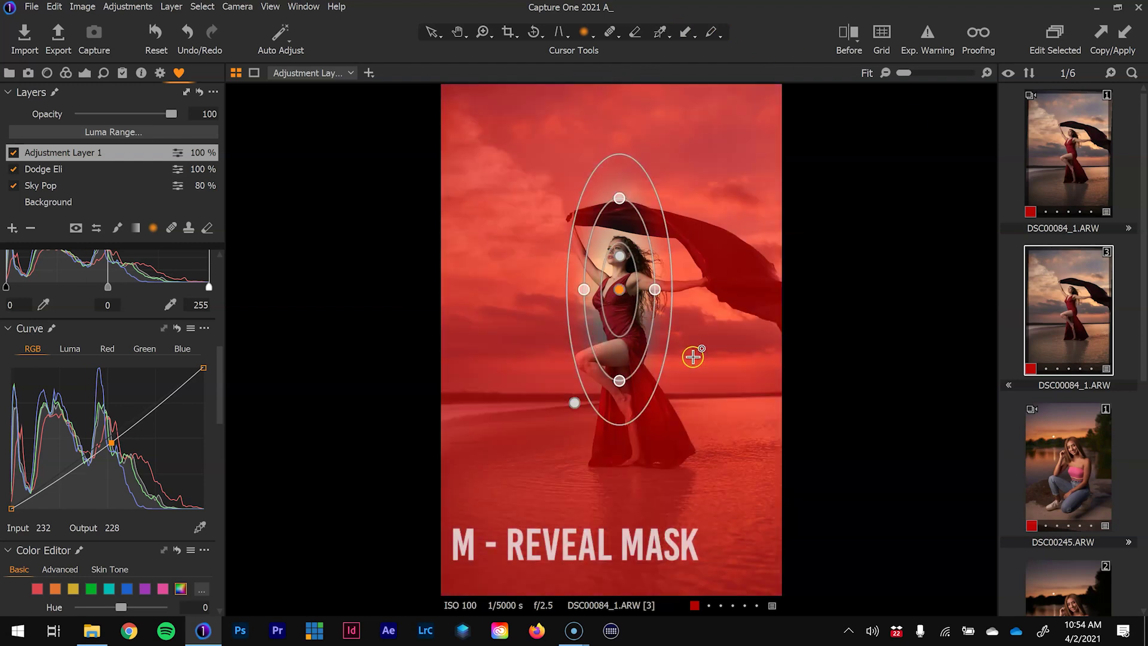
{"action": "mouse_move", "coordinate": [622, 295]}
{"action": "left_mouse_down"}
{"action": "mouse_move", "coordinate": [592, 302]}
{"action": "mouse_move", "coordinate": [639, 294]}
{"action": "mouse_move", "coordinate": [624, 281]}
{"action": "left_mouse_up"}
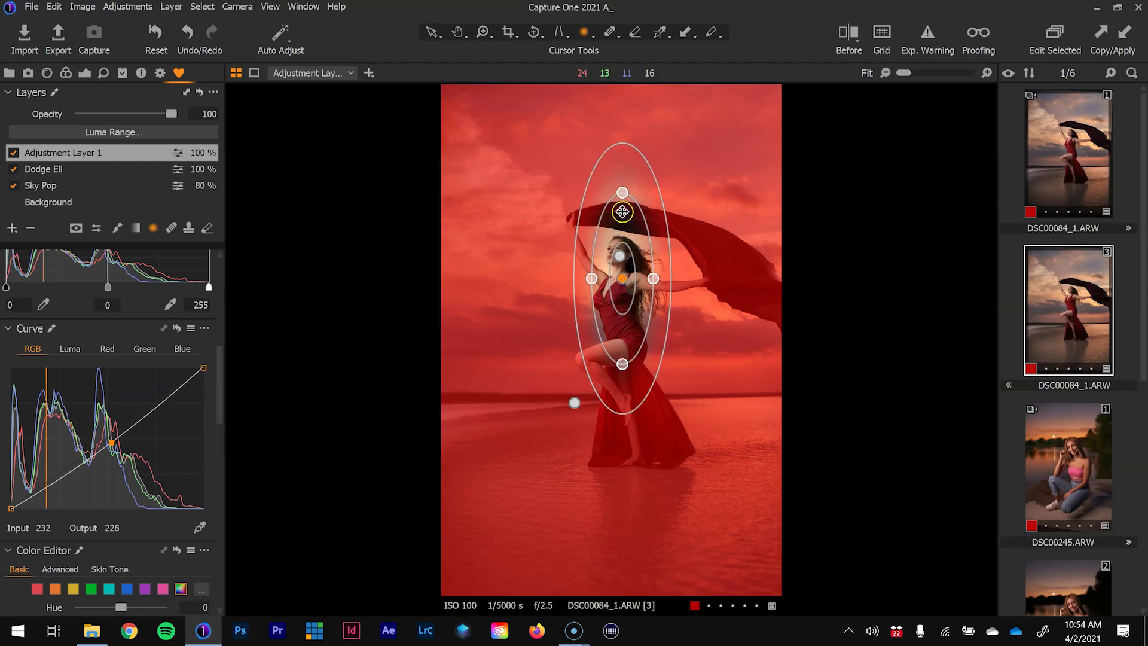
{"action": "left_click_drag", "start_coordinate": [623, 190], "coordinate": [623, 193]}
{"action": "left_click_drag", "start_coordinate": [670, 285], "coordinate": [671, 284]}
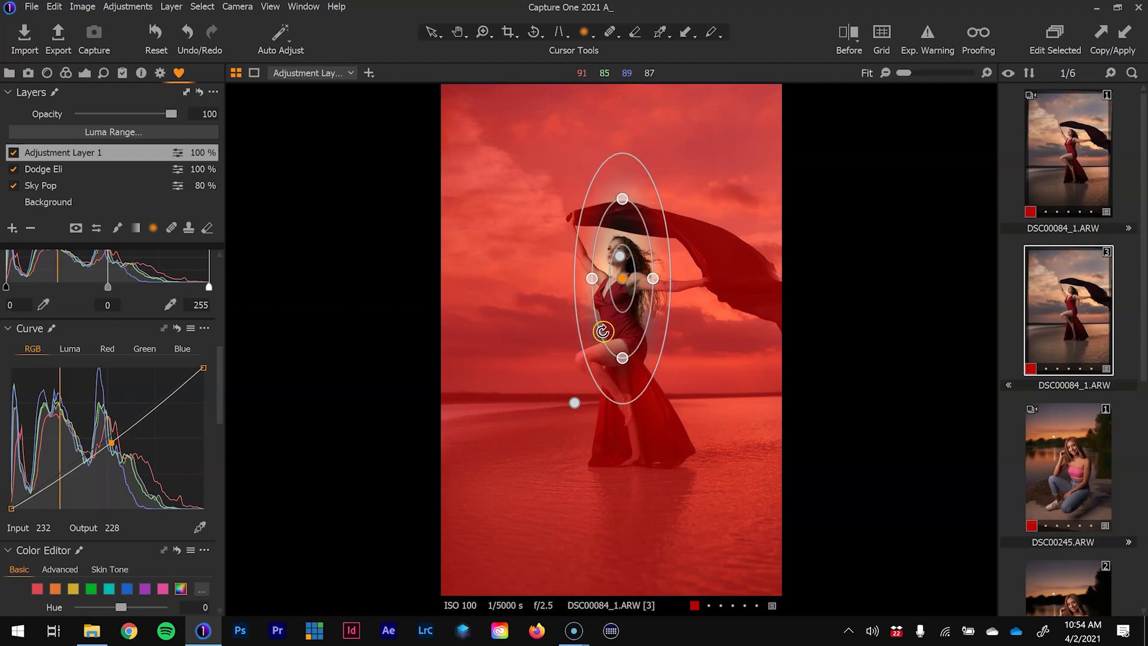
{"action": "left_click_drag", "start_coordinate": [593, 279], "coordinate": [607, 280]}
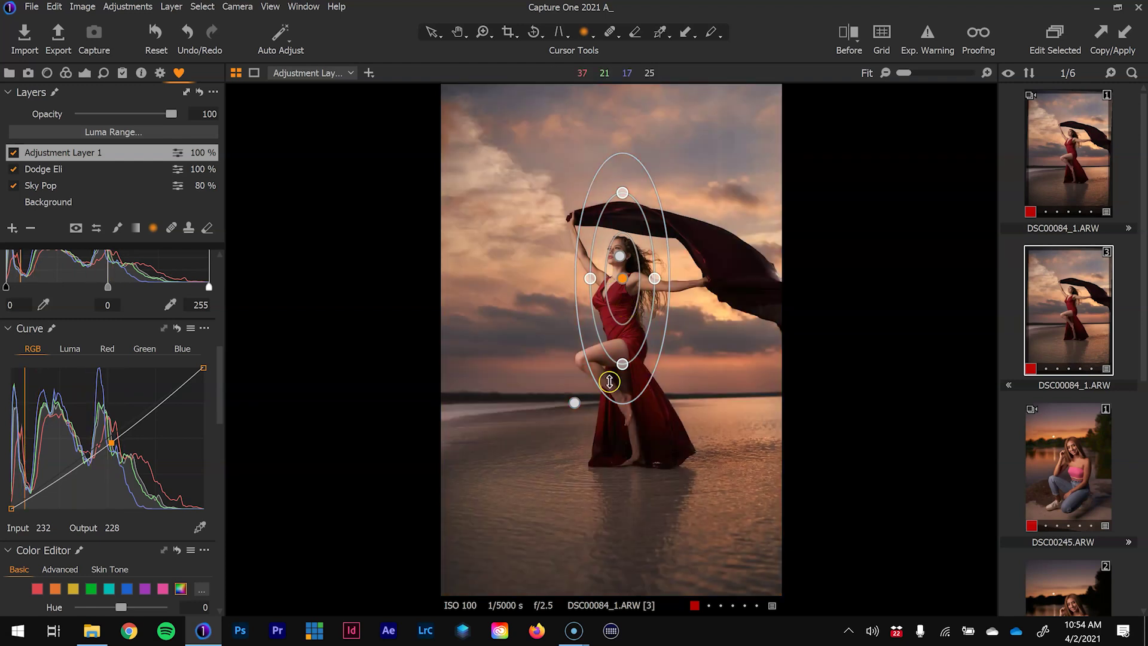
Switch the radial adjustment layer off and on repeatedly to compare the photo with and without the vignette.
{"action": "left_click", "coordinate": [14, 153]}
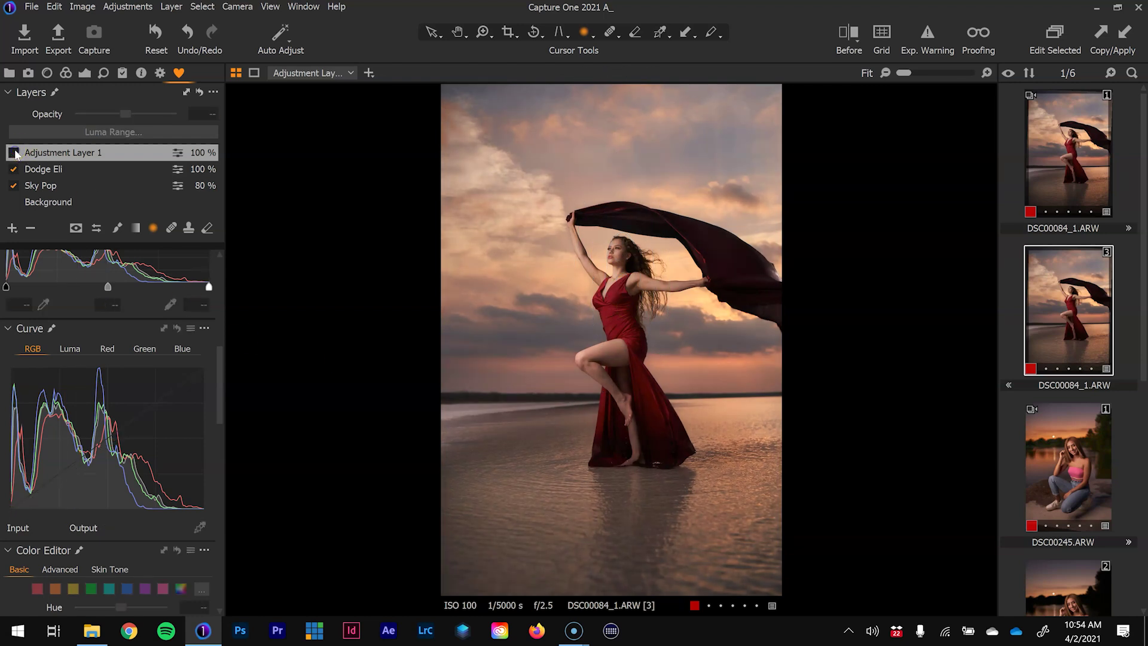
{"action": "left_click", "coordinate": [14, 152]}
{"action": "left_click", "coordinate": [14, 153]}
{"action": "left_click", "coordinate": [13, 152]}
{"action": "left_click", "coordinate": [13, 153]}
{"action": "left_click", "coordinate": [14, 153]}
{"action": "left_click", "coordinate": [14, 153]}
{"action": "left_click", "coordinate": [14, 153]}
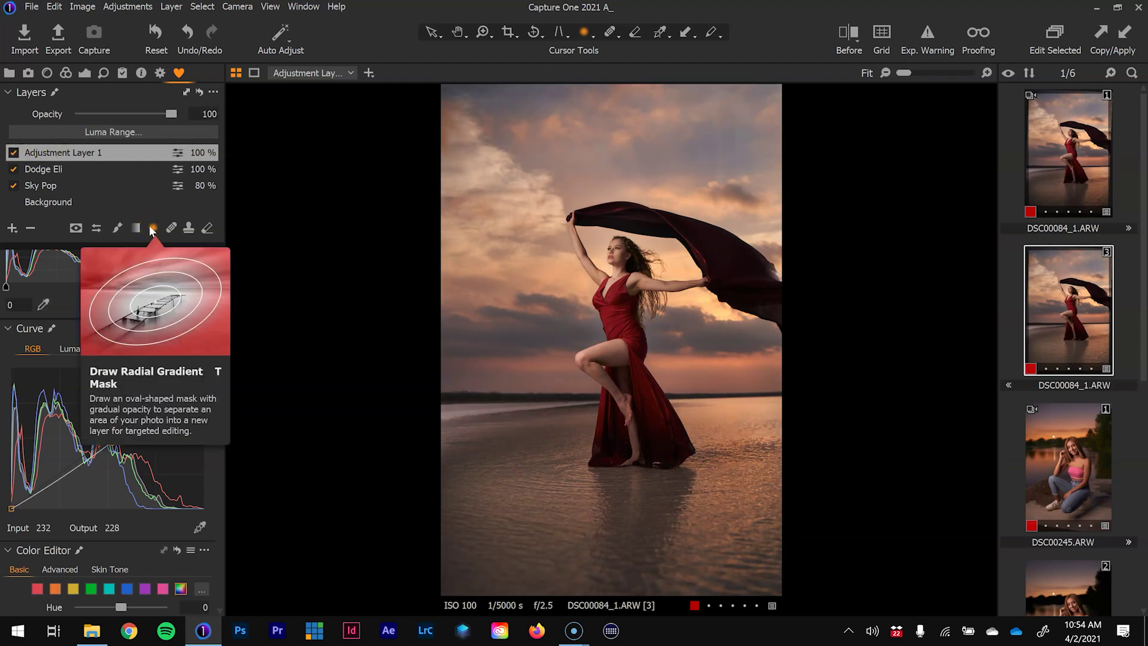
Rename the radial adjustment layer as Radial.
{"action": "double_click", "coordinate": [72, 152]}
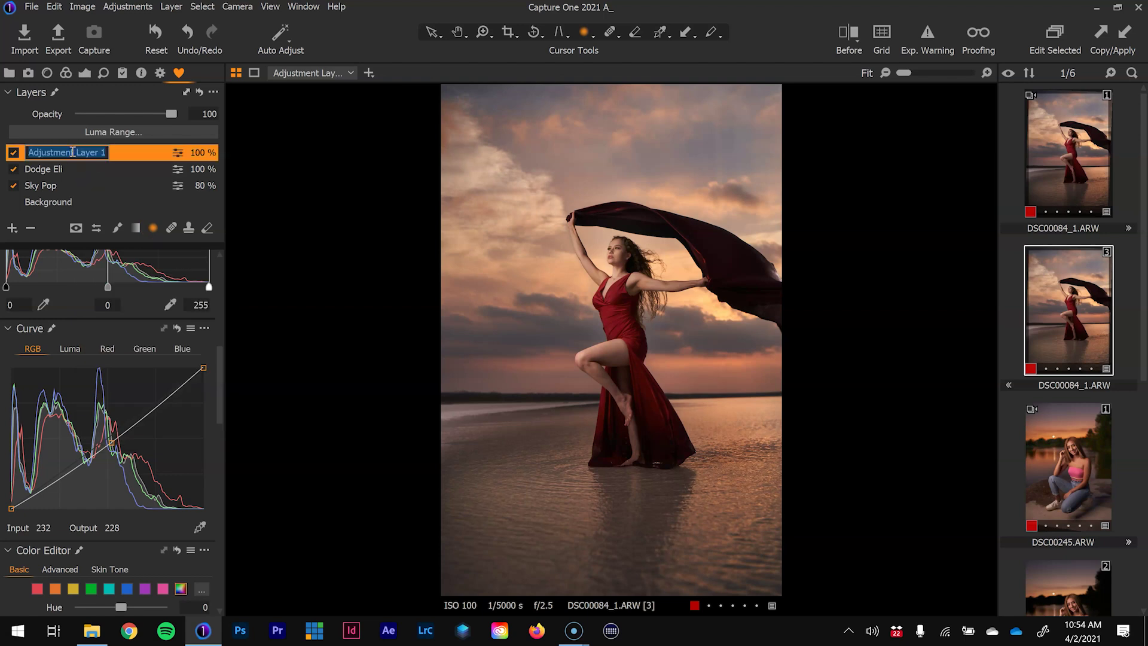
{"action": "type", "text": "Ra"}
{"action": "key", "text": "Return"}
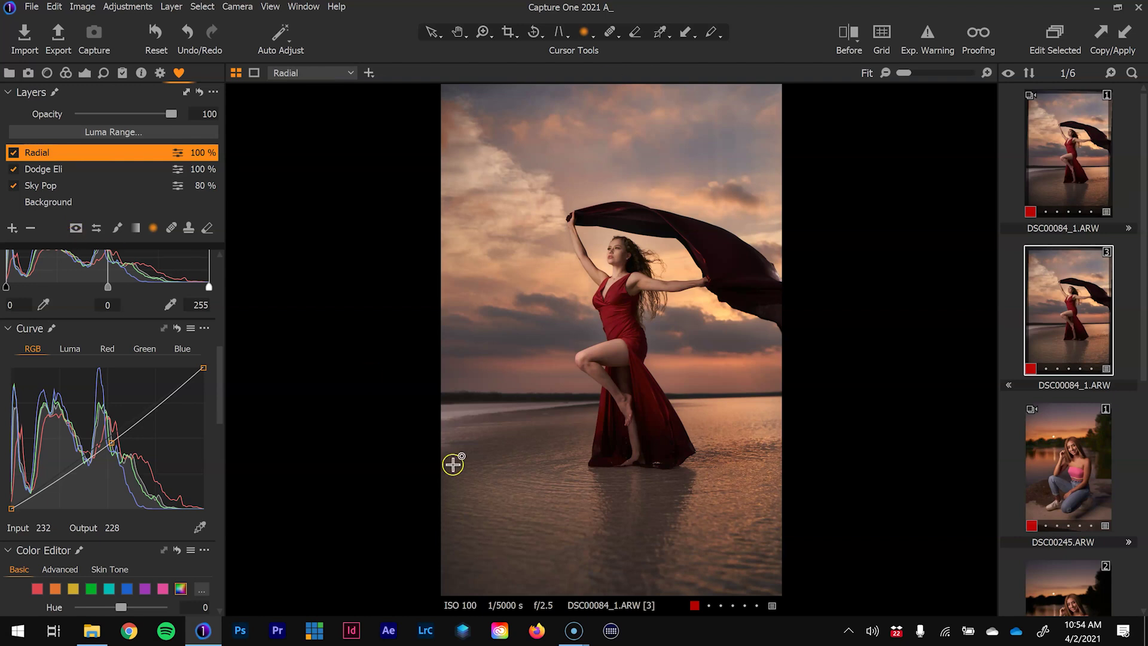
Add another filled adjustment layer, try a linear gradient mask over the foreground water, and undo that gradient.
{"action": "left_click", "coordinate": [14, 229]}
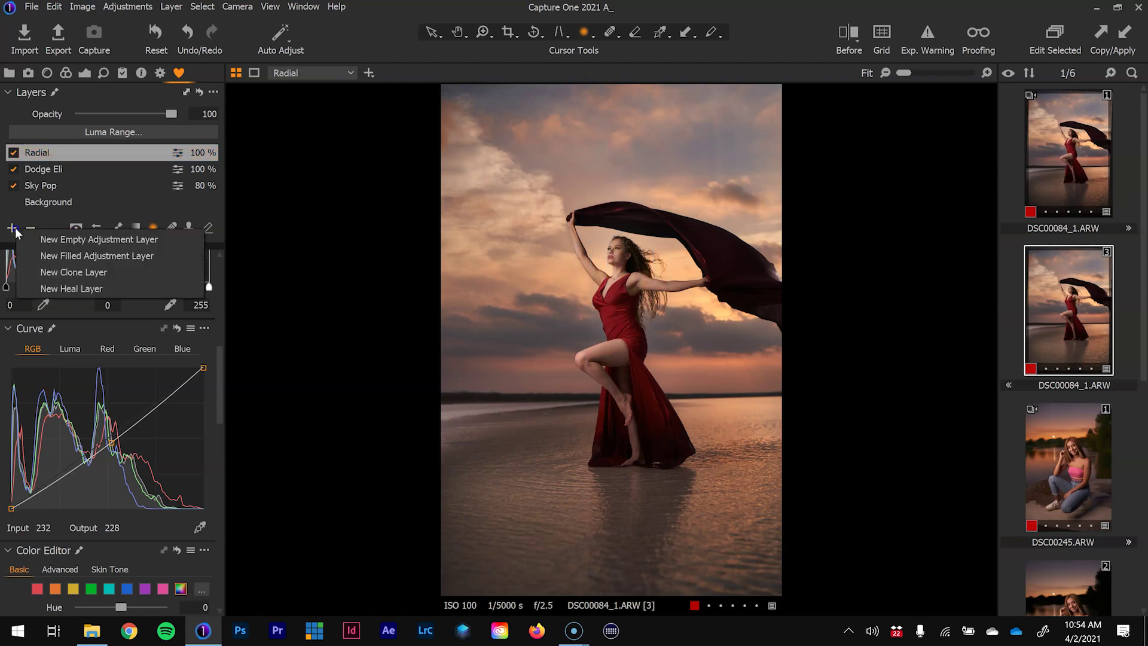
{"action": "left_click", "coordinate": [59, 255]}
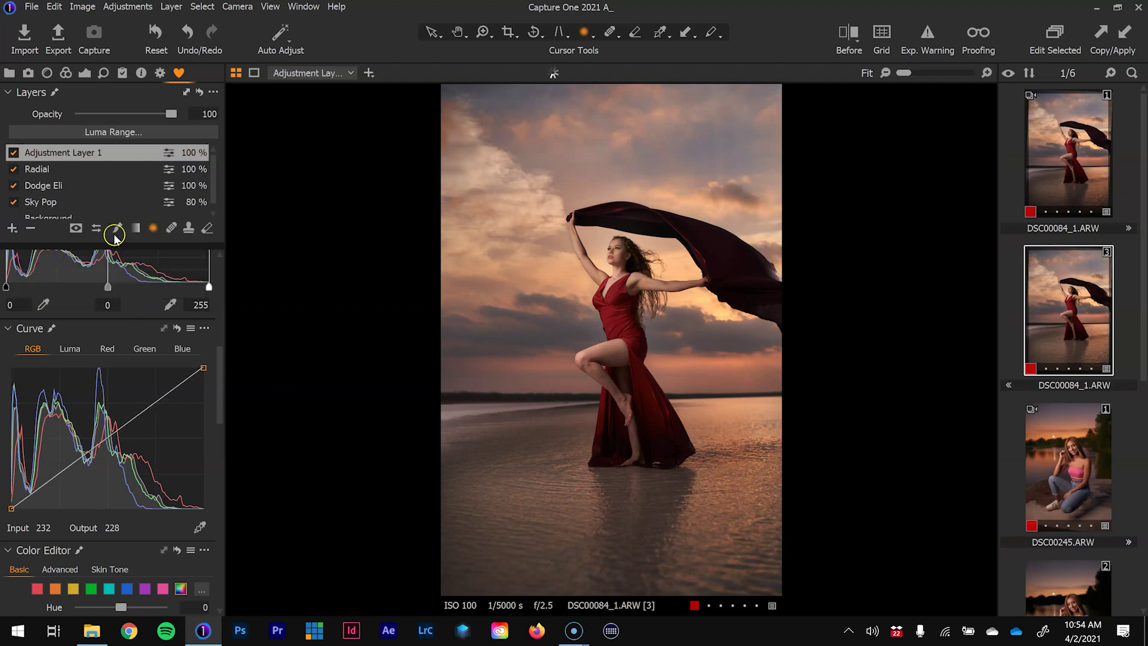
{"action": "left_click", "coordinate": [136, 227]}
{"action": "left_click_drag", "start_coordinate": [633, 567], "coordinate": [632, 441]}
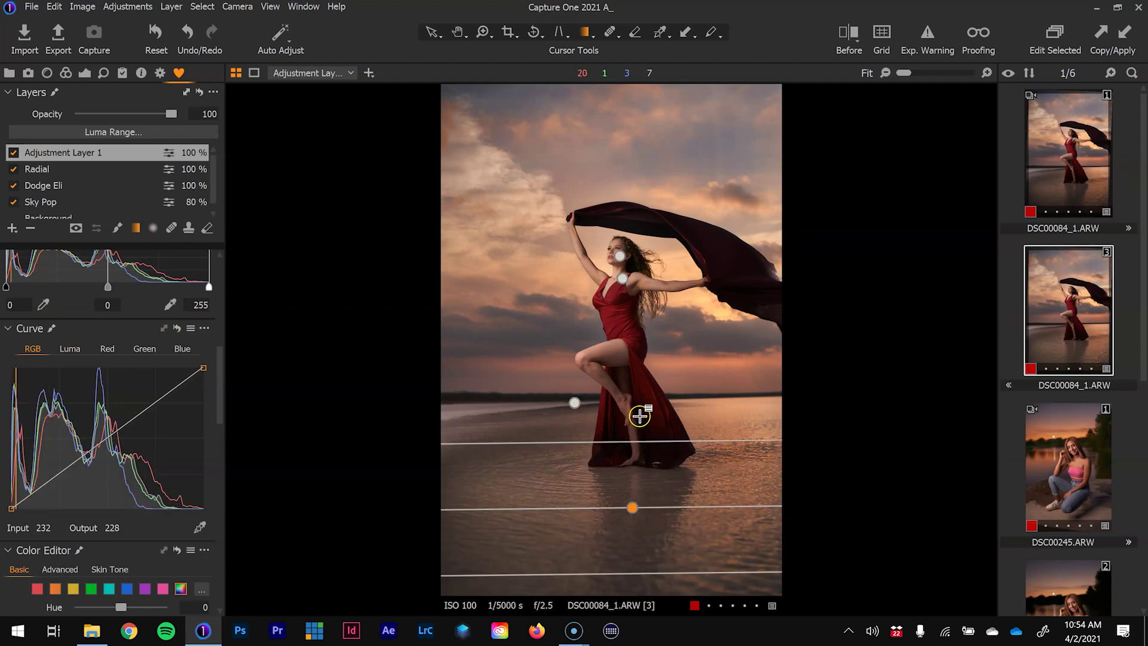
{"action": "key", "text": "ctrl+z"}
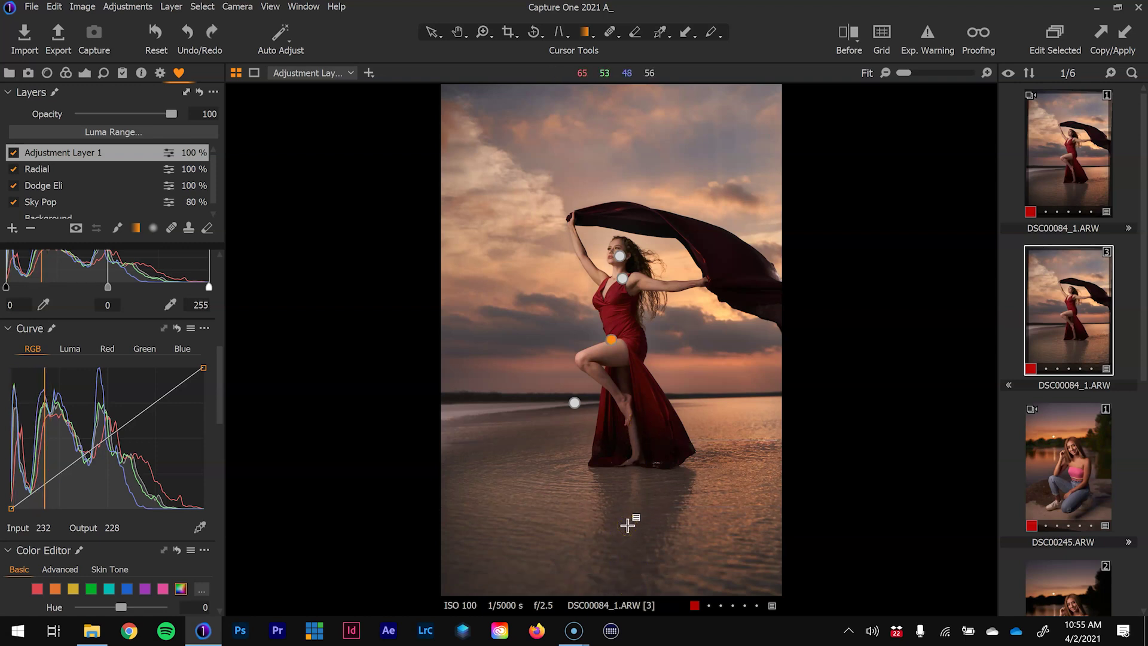
Set the mask to display only when drawing, and draw a linear gradient mask upward over the foreground water.
{"action": "left_click", "coordinate": [585, 33]}
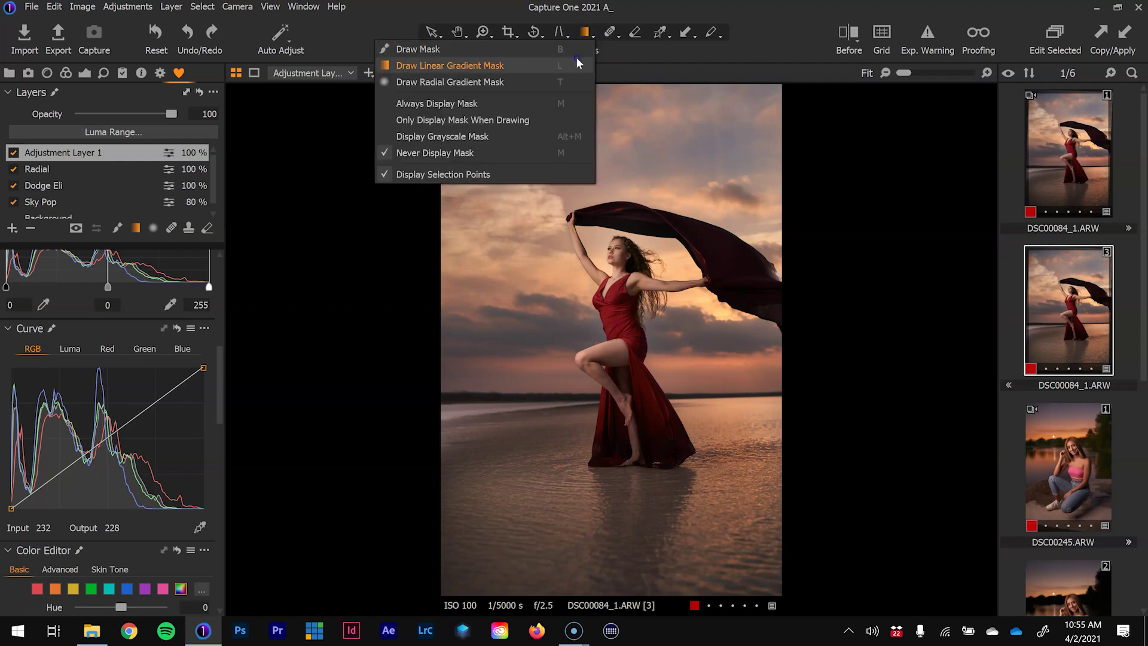
{"action": "left_click", "coordinate": [442, 119]}
{"action": "mouse_move", "coordinate": [622, 568]}
{"action": "left_mouse_down"}
{"action": "mouse_move", "coordinate": [623, 371]}
{"action": "mouse_move", "coordinate": [623, 540]}
{"action": "mouse_move", "coordinate": [618, 459]}
{"action": "left_mouse_up"}
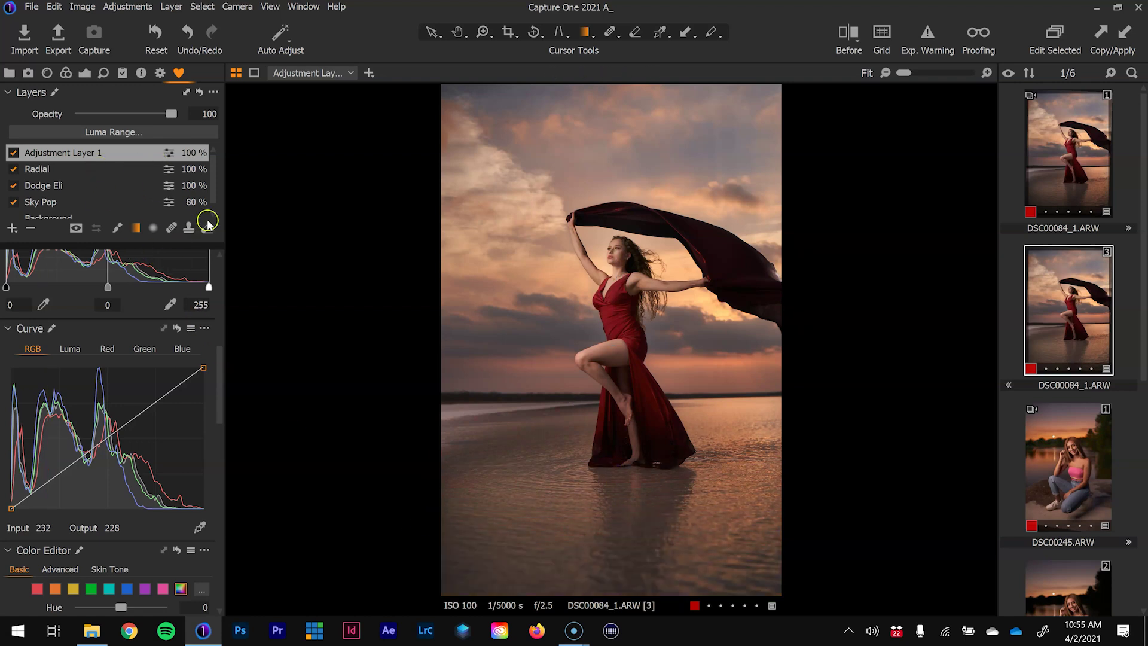
Darken the foreground water with a slight downward bend in the RGB curve and rename the layer as Linear.
{"action": "left_click_drag", "start_coordinate": [108, 440], "coordinate": [111, 453]}
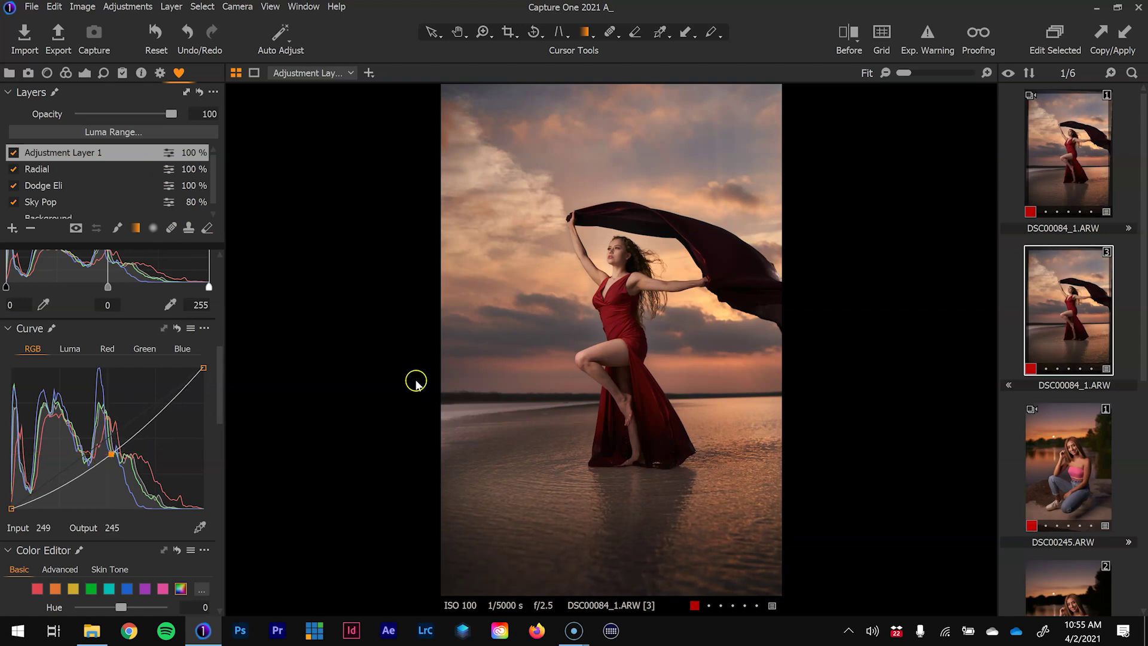
{"action": "double_click", "coordinate": [64, 155]}
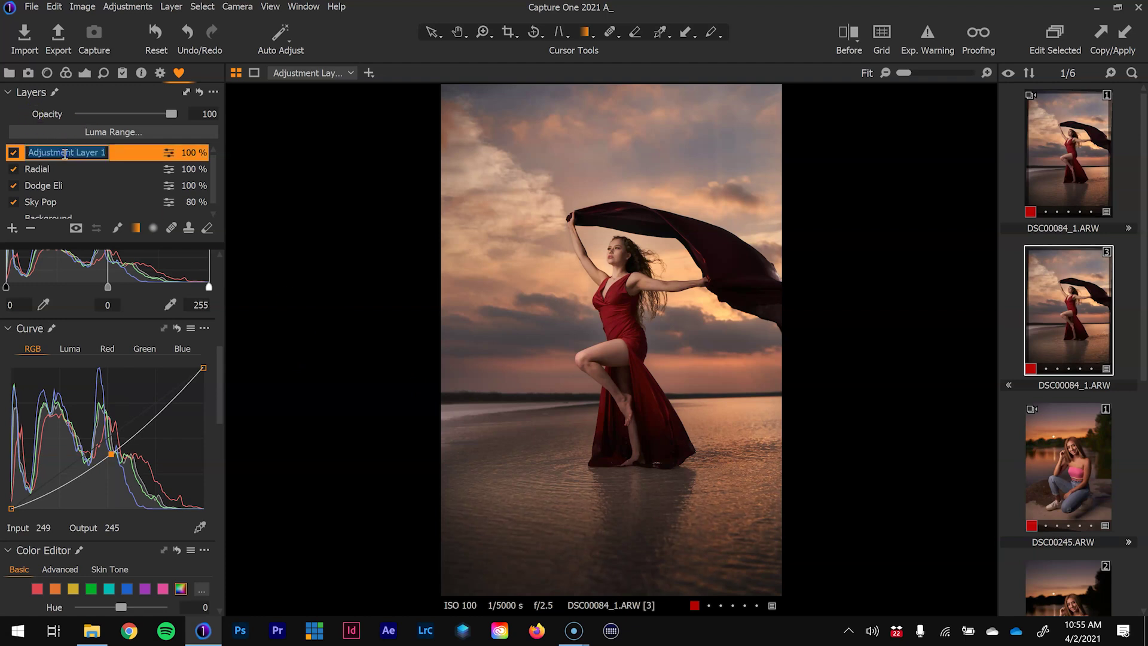
{"action": "type", "text": "Linear"}
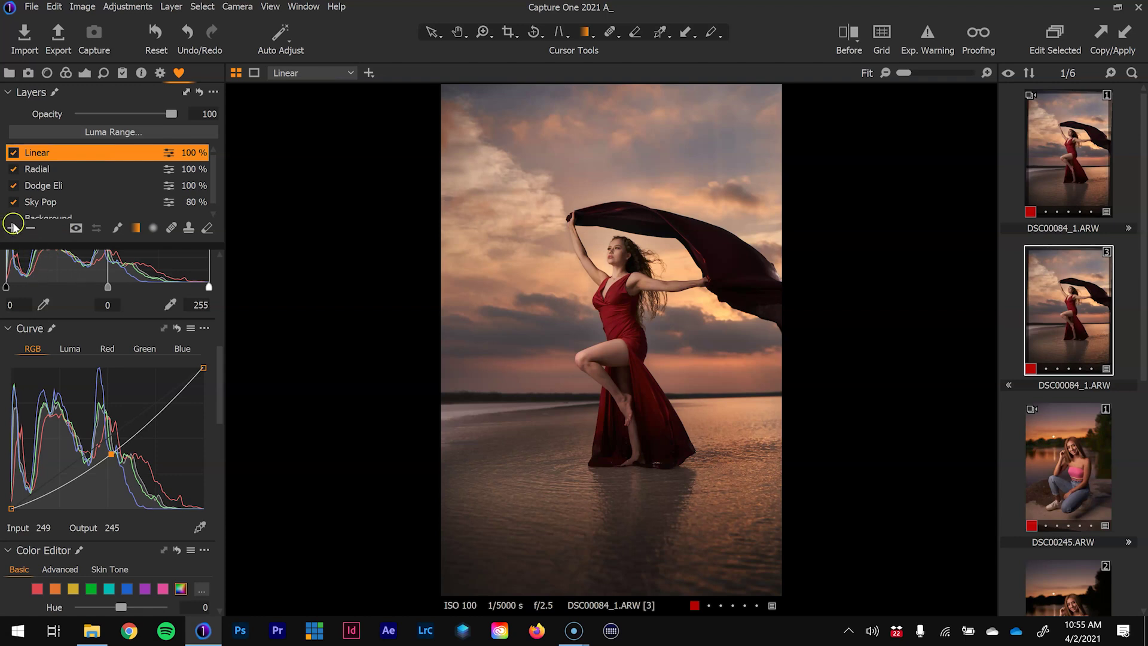
Paint the existing Dodge layer's mask over the flowing red fabric to brighten it, checking the mask overlay.
{"action": "left_click", "coordinate": [62, 189]}
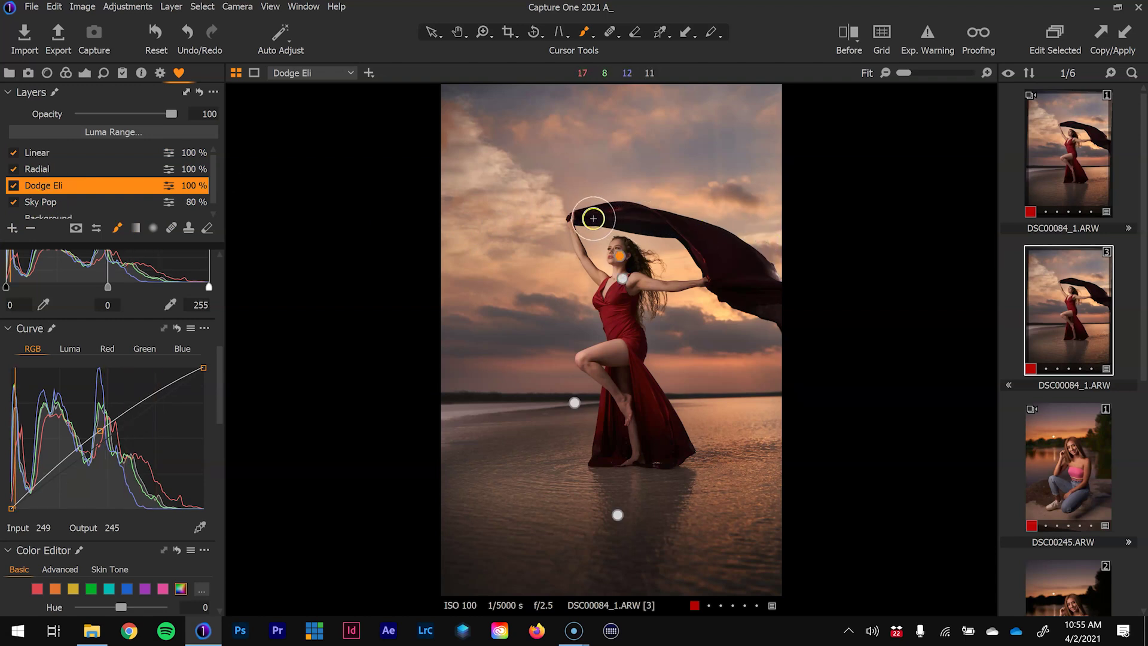
{"action": "left_click", "coordinate": [649, 210]}
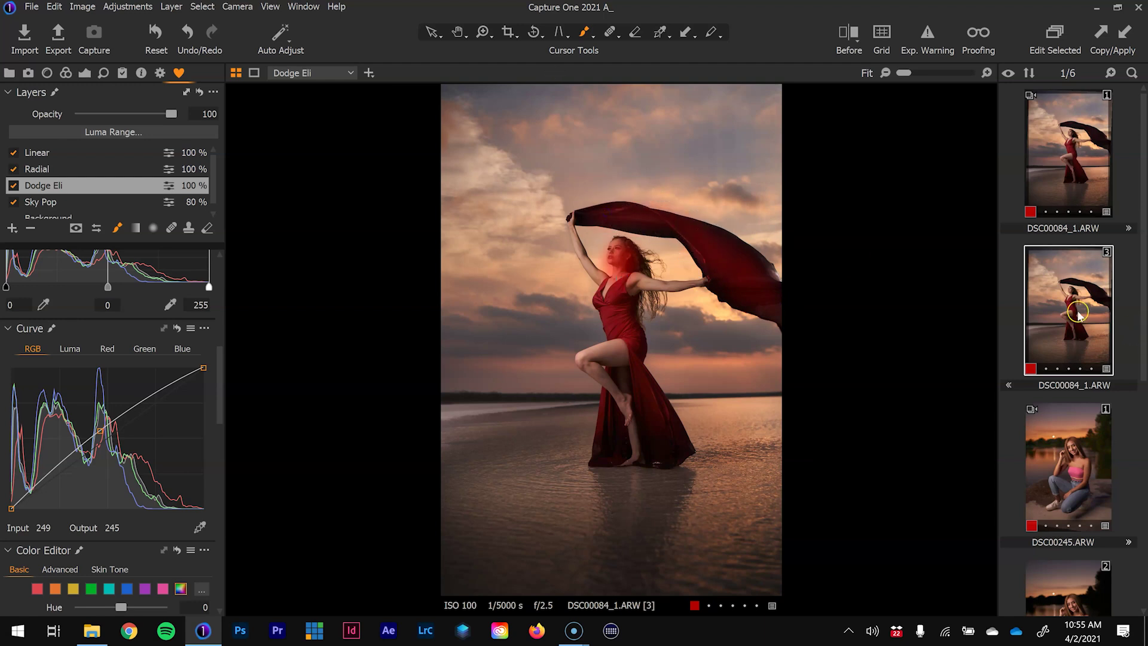
{"action": "key", "text": "m"}
{"action": "key", "text": "m"}
{"action": "key", "text": "m"}
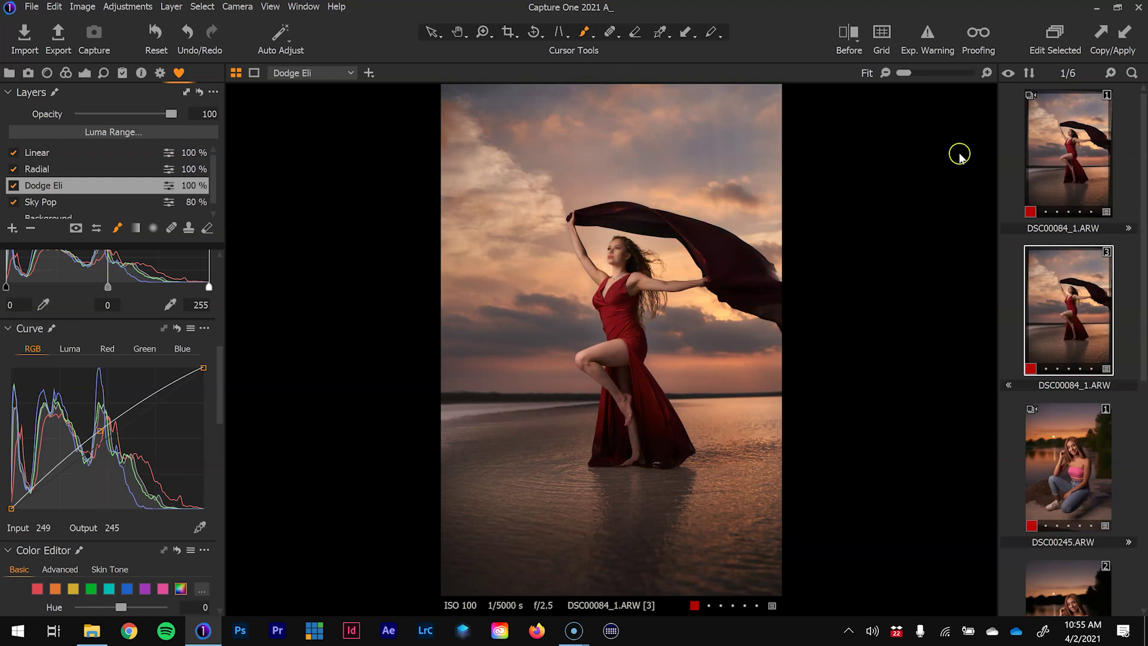
Compare the beach portrait, including the radial, linear and fabric edits, with its Before view several times.
{"action": "left_click", "coordinate": [856, 39]}
{"action": "left_click", "coordinate": [855, 39]}
{"action": "left_click", "coordinate": [854, 38]}
{"action": "left_click", "coordinate": [853, 38]}
{"action": "left_click", "coordinate": [853, 39]}
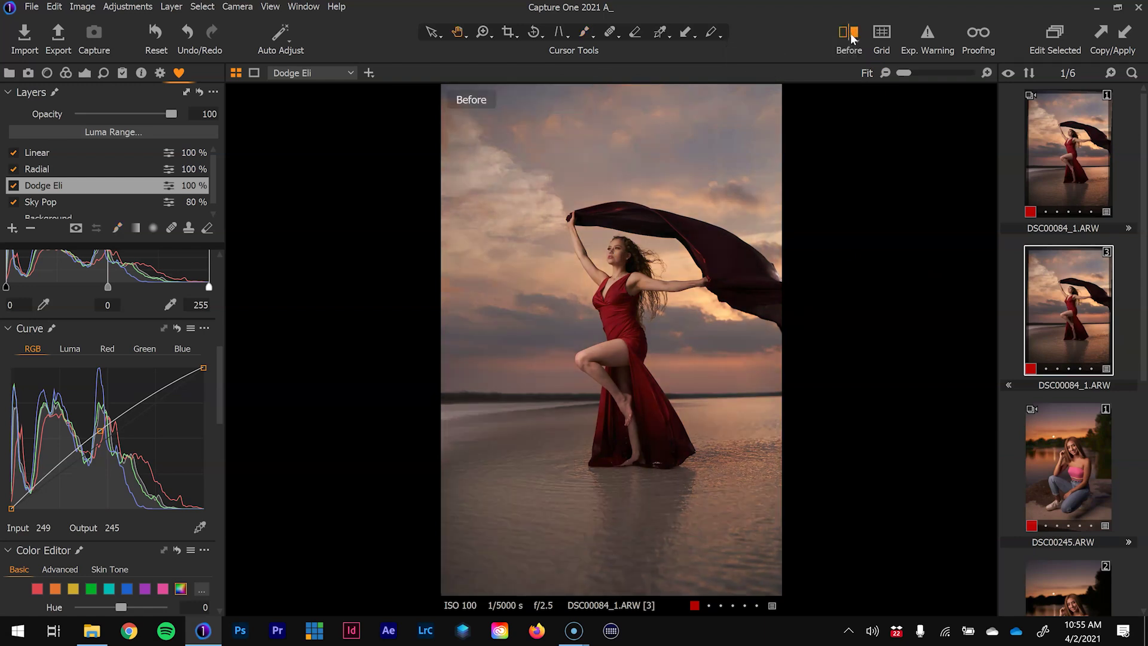
{"action": "left_click", "coordinate": [853, 39]}
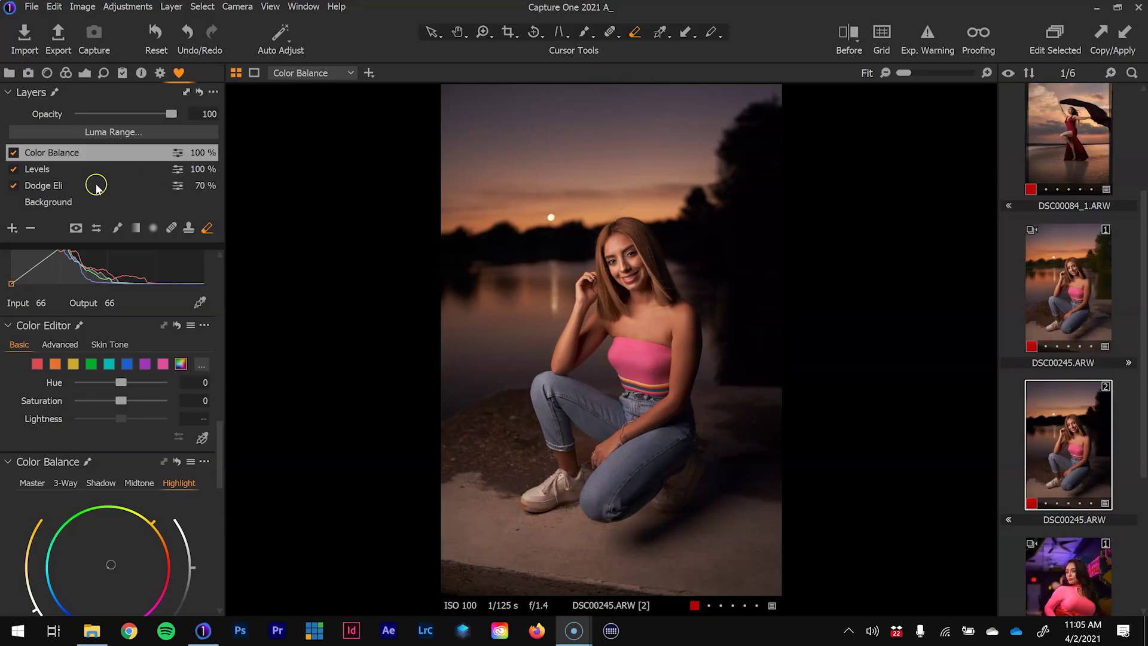
Review the lakeside portrait's Dodge, Levels and Color Balance layers by switching each one back on in turn.
{"action": "left_click", "coordinate": [88, 187]}
{"action": "left_click", "coordinate": [11, 186]}
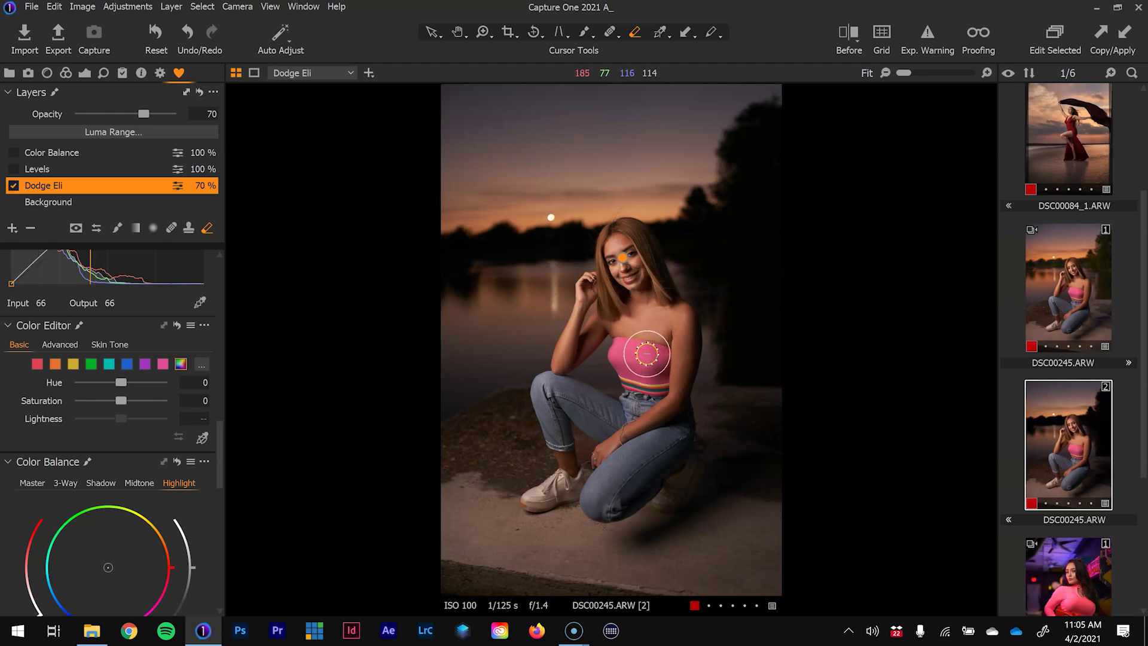
{"action": "left_click", "coordinate": [93, 169]}
{"action": "left_click", "coordinate": [14, 169]}
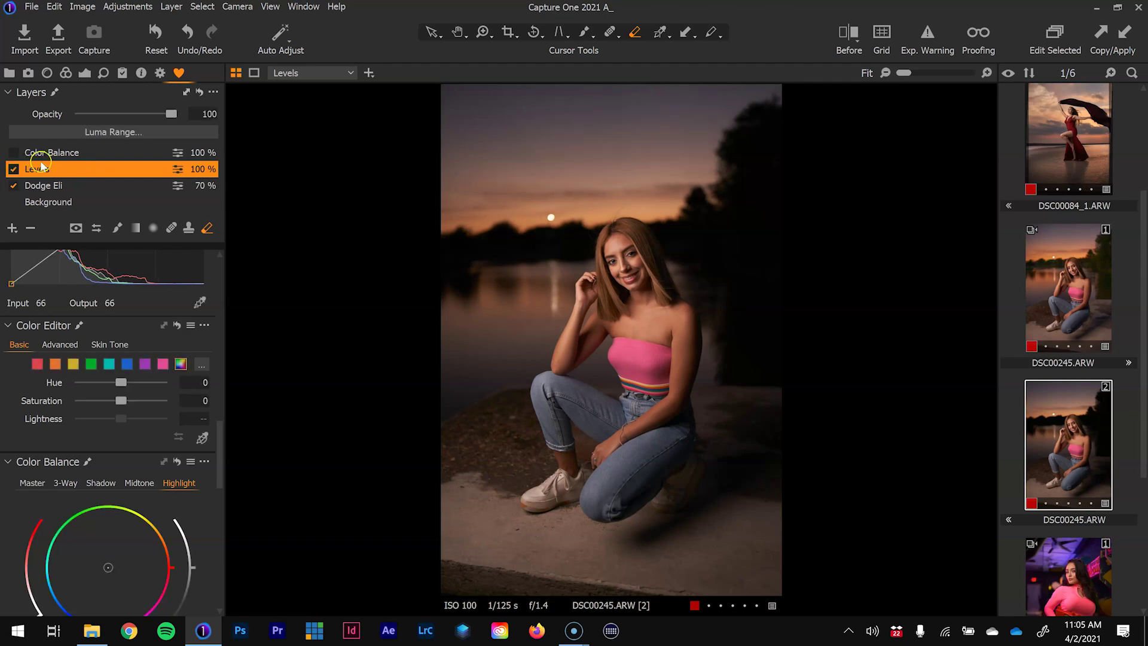
{"action": "left_click", "coordinate": [20, 154]}
{"action": "left_click", "coordinate": [13, 154]}
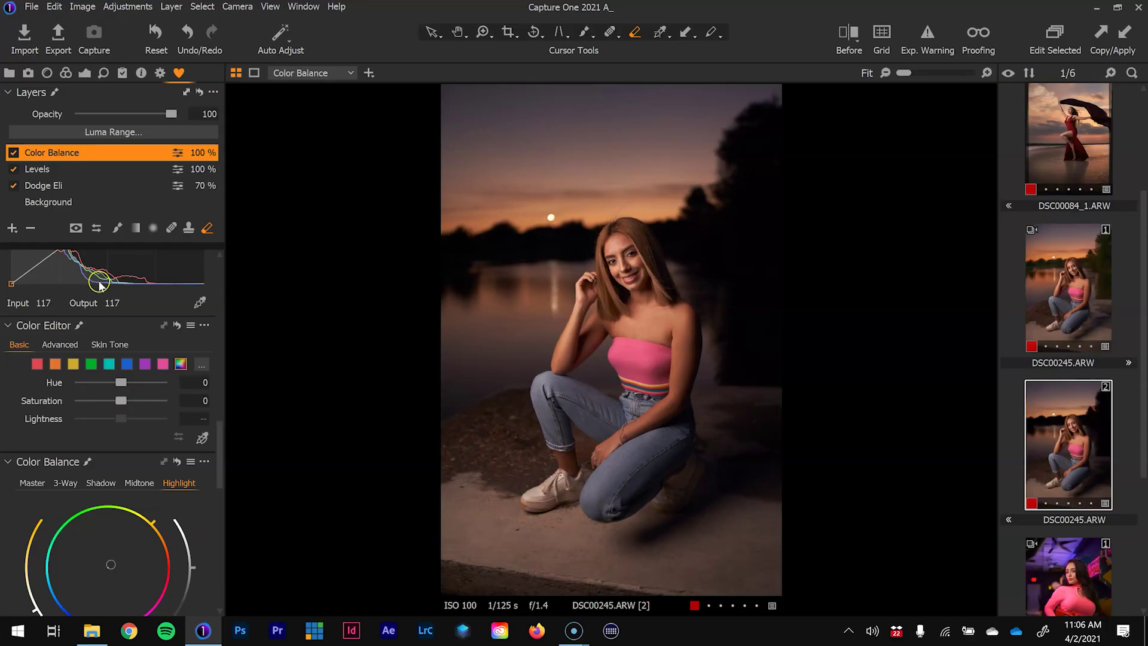
Paint with the HDR - Shadows style brush over the dark trees beside the woman's shoulder to lift their shadows.
{"action": "left_click_drag", "start_coordinate": [220, 439], "coordinate": [219, 281]}
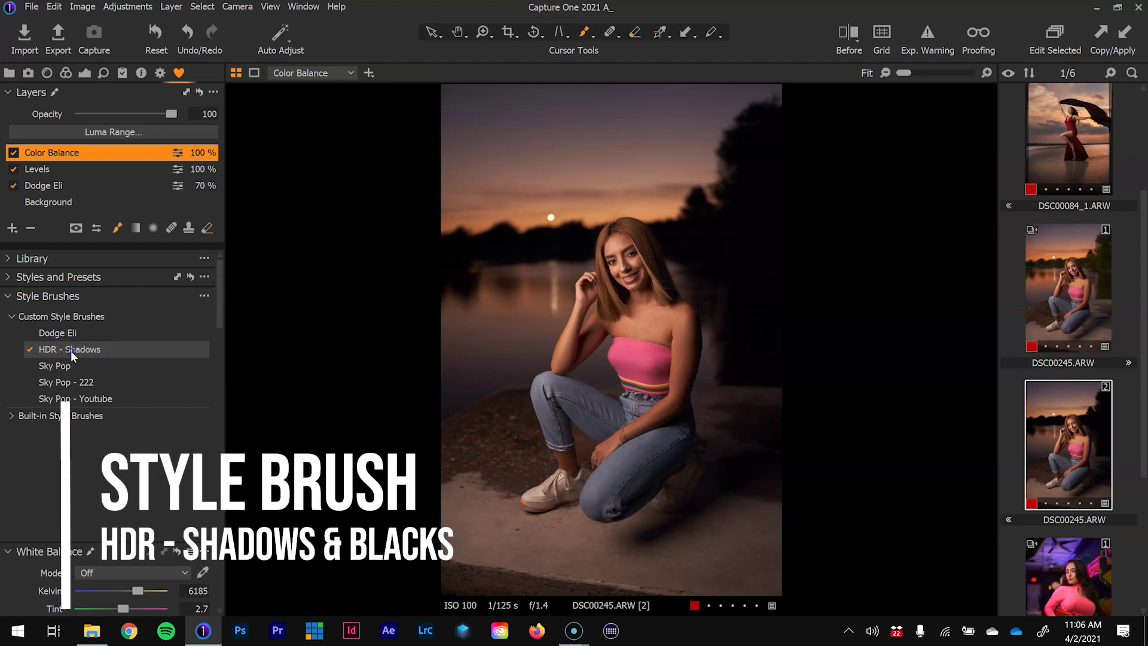
{"action": "left_click", "coordinate": [75, 350]}
{"action": "right_click", "coordinate": [753, 261]}
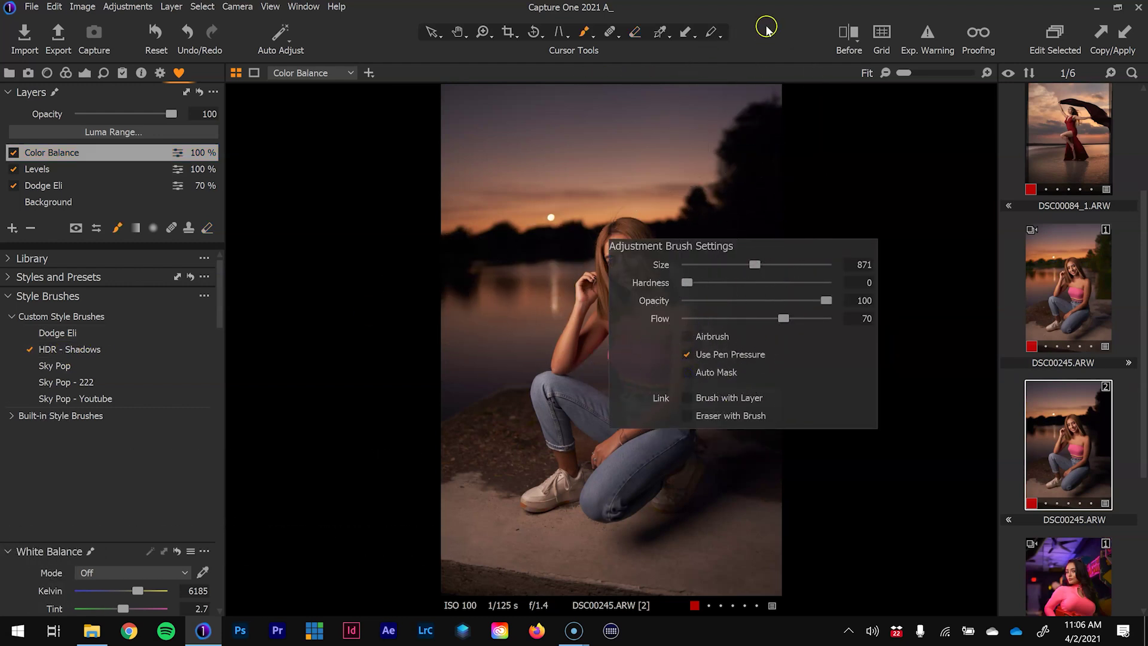
{"action": "mouse_move", "coordinate": [743, 322]}
{"action": "left_mouse_down"}
{"action": "mouse_move", "coordinate": [763, 341]}
{"action": "mouse_move", "coordinate": [761, 274]}
{"action": "mouse_move", "coordinate": [742, 213]}
{"action": "mouse_move", "coordinate": [724, 216]}
{"action": "mouse_move", "coordinate": [729, 245]}
{"action": "mouse_move", "coordinate": [755, 199]}
{"action": "mouse_move", "coordinate": [759, 111]}
{"action": "mouse_move", "coordinate": [763, 190]}
{"action": "mouse_move", "coordinate": [731, 236]}
{"action": "mouse_move", "coordinate": [683, 223]}
{"action": "mouse_move", "coordinate": [737, 273]}
{"action": "mouse_move", "coordinate": [755, 340]}
{"action": "mouse_move", "coordinate": [764, 259]}
{"action": "left_mouse_up"}
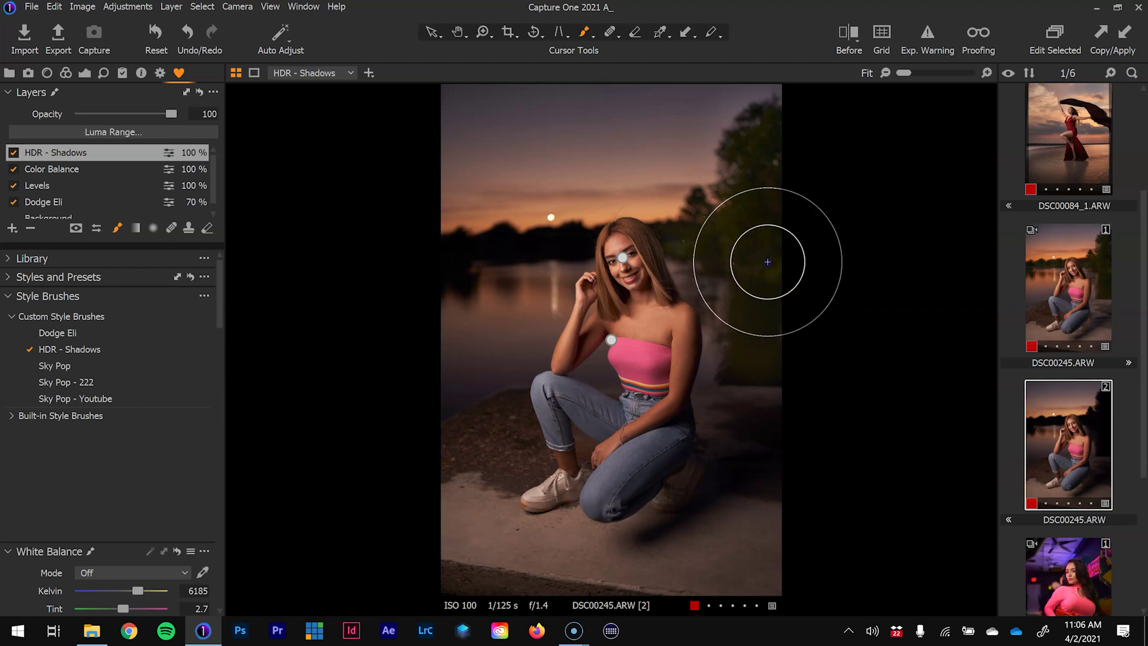
Extend the HDR - Shadows painting over the distant treeline, the adjoining water and the stone ground behind her, resizing the brush to fit.
{"action": "key", "text": "bracketleft"}
{"action": "key", "text": "bracketleft"}
{"action": "key", "text": "bracketleft"}
{"action": "key", "text": "bracketleft"}
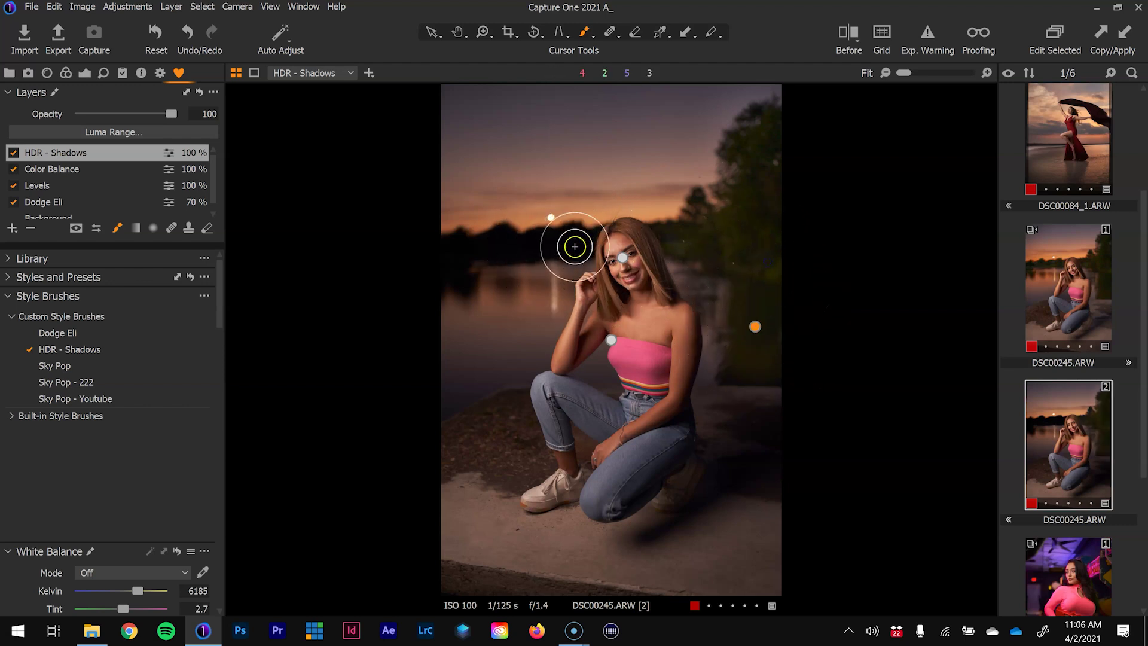
{"action": "left_click_drag", "start_coordinate": [568, 238], "coordinate": [460, 241]}
{"action": "key", "text": "bracketright"}
{"action": "key", "text": "bracketright"}
{"action": "key", "text": "bracketright"}
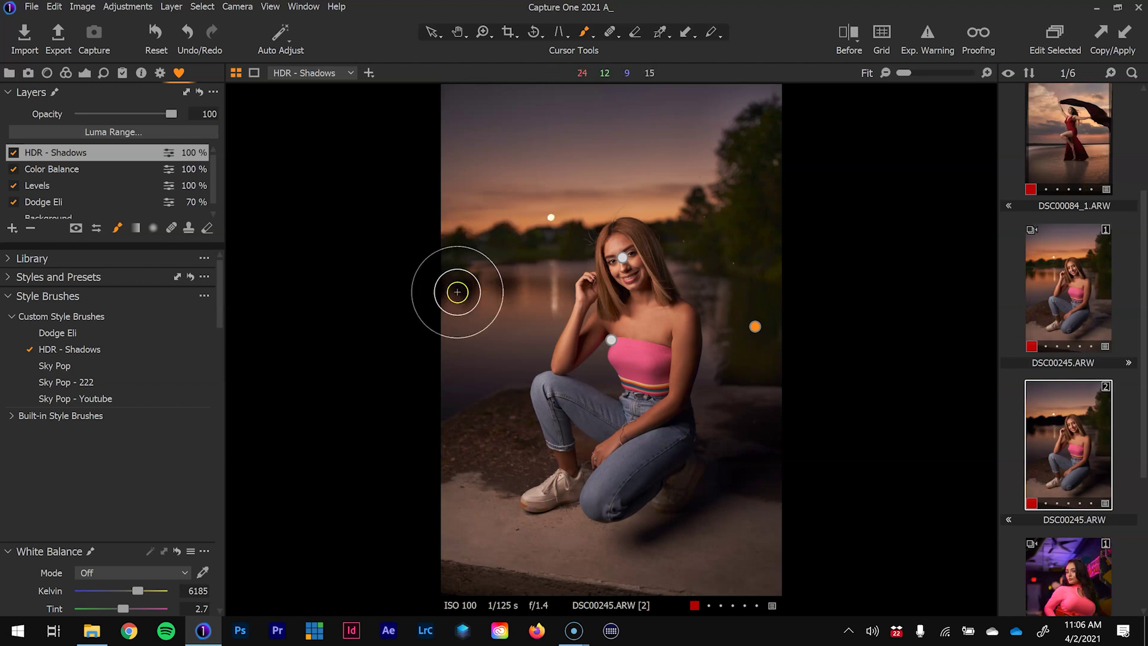
{"action": "mouse_move", "coordinate": [458, 292]}
{"action": "left_mouse_down"}
{"action": "mouse_move", "coordinate": [570, 246]}
{"action": "mouse_move", "coordinate": [547, 261]}
{"action": "mouse_move", "coordinate": [528, 335]}
{"action": "mouse_move", "coordinate": [532, 322]}
{"action": "mouse_move", "coordinate": [504, 357]}
{"action": "mouse_move", "coordinate": [417, 407]}
{"action": "mouse_move", "coordinate": [461, 295]}
{"action": "mouse_move", "coordinate": [447, 284]}
{"action": "mouse_move", "coordinate": [452, 260]}
{"action": "mouse_move", "coordinate": [487, 257]}
{"action": "left_mouse_up"}
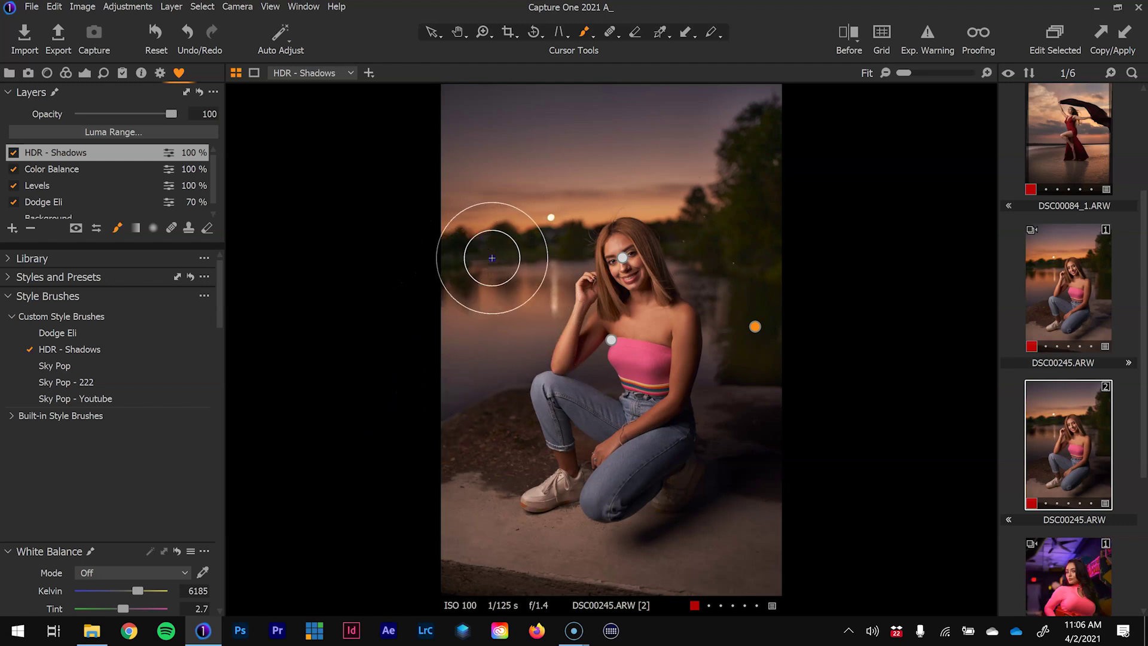
{"action": "mouse_move", "coordinate": [716, 252]}
{"action": "left_mouse_down"}
{"action": "mouse_move", "coordinate": [692, 233]}
{"action": "mouse_move", "coordinate": [769, 307]}
{"action": "mouse_move", "coordinate": [779, 343]}
{"action": "mouse_move", "coordinate": [766, 382]}
{"action": "mouse_move", "coordinate": [762, 343]}
{"action": "mouse_move", "coordinate": [768, 447]}
{"action": "mouse_move", "coordinate": [751, 467]}
{"action": "mouse_move", "coordinate": [763, 432]}
{"action": "mouse_move", "coordinate": [755, 495]}
{"action": "mouse_move", "coordinate": [730, 537]}
{"action": "mouse_move", "coordinate": [668, 560]}
{"action": "mouse_move", "coordinate": [748, 537]}
{"action": "left_mouse_up"}
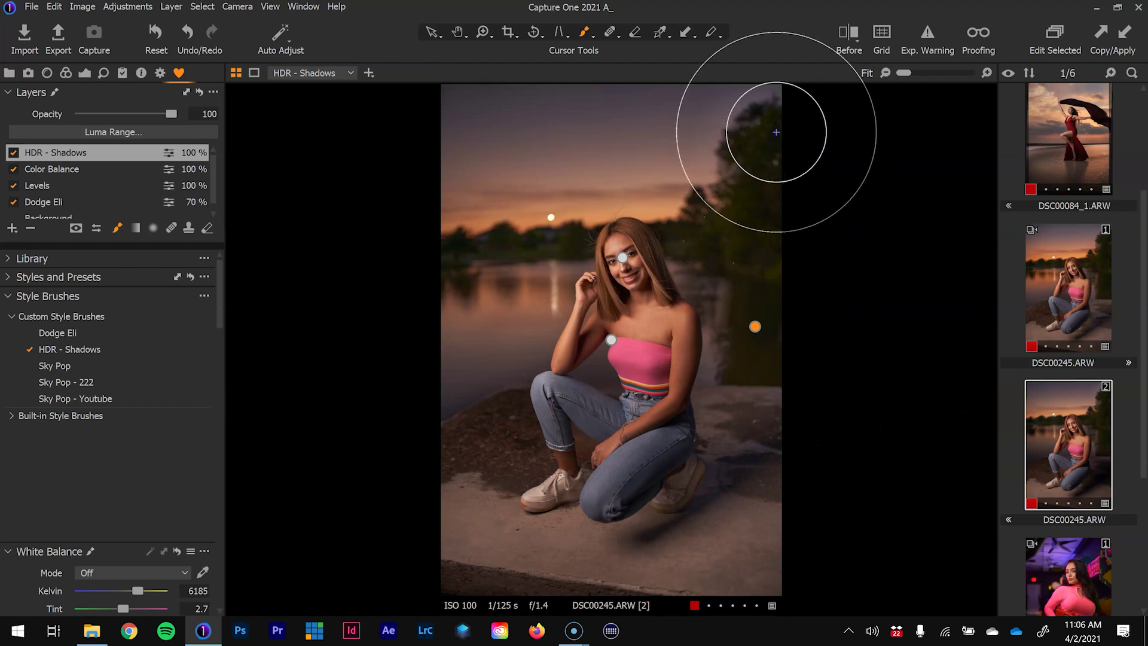
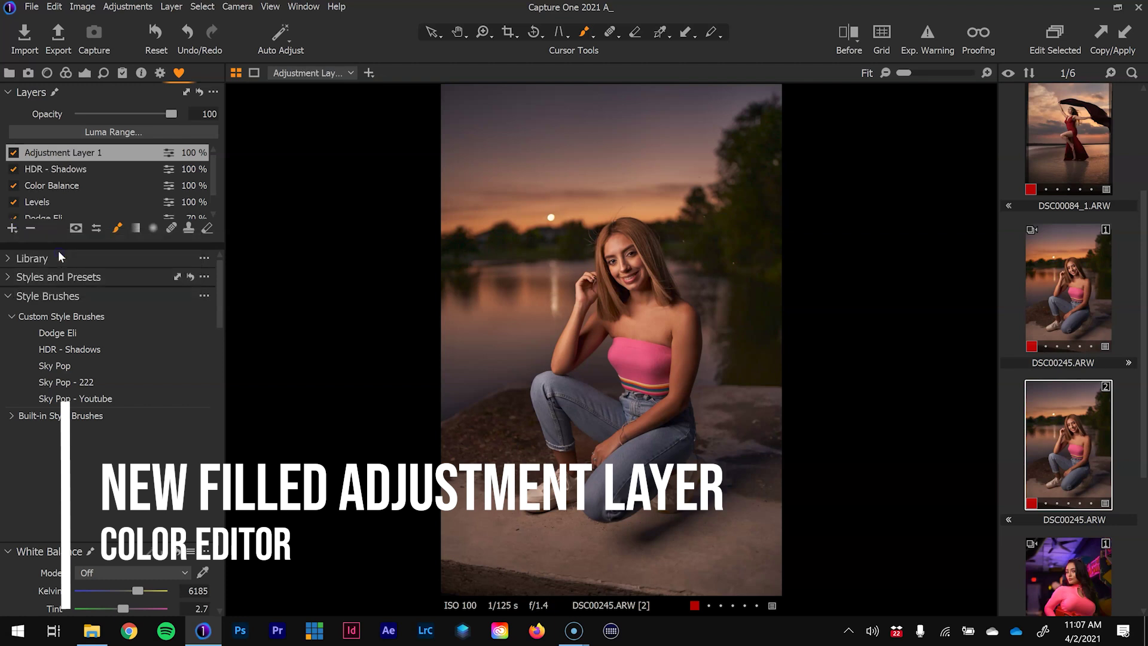
Set the orange saturation to 41.3 in the Color Editor on Adjustment Layer 1.
{"action": "left_click_drag", "start_coordinate": [219, 308], "coordinate": [228, 464]}
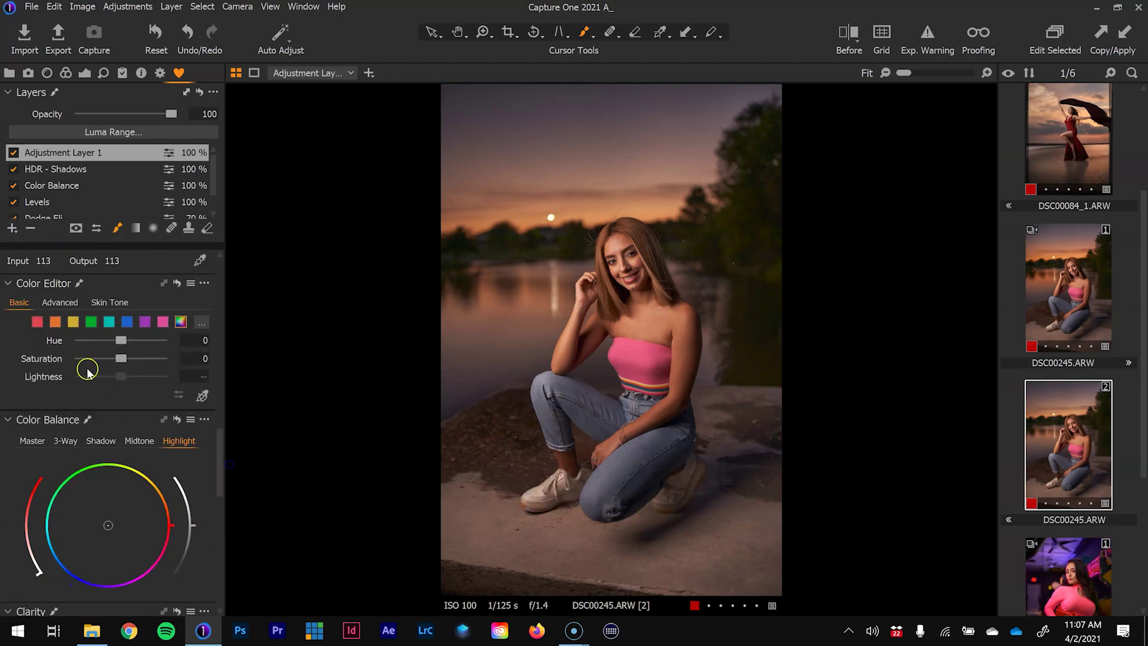
{"action": "left_click", "coordinate": [57, 323]}
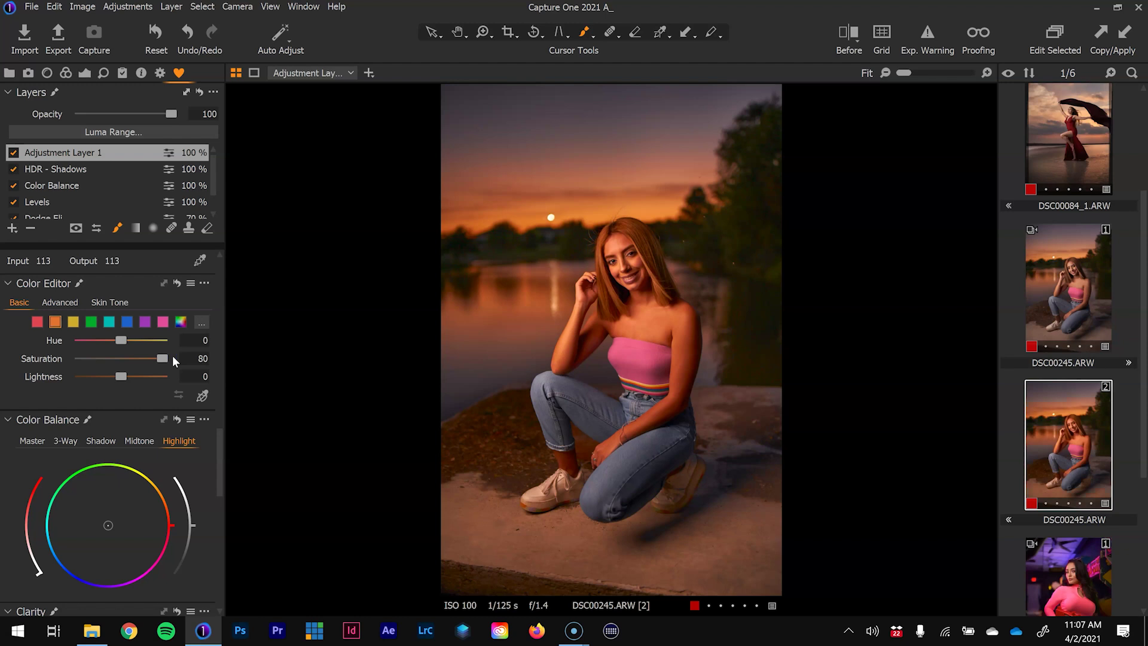
{"action": "left_click_drag", "start_coordinate": [162, 358], "coordinate": [139, 359]}
{"action": "left_click", "coordinate": [12, 230]}
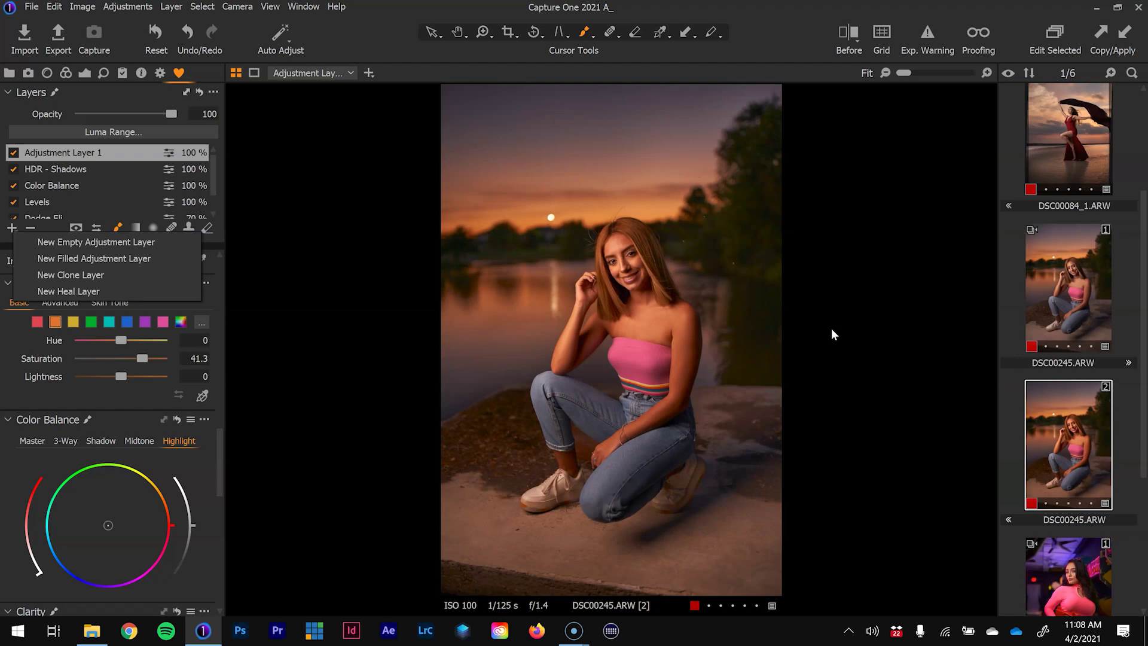
{"action": "key", "text": "Escape"}
Raise the eraser's flow and erase the orange adjustment from the woman and the stone foreground, checking the mask overlay.
{"action": "key", "text": "e"}
{"action": "right_click", "coordinate": [646, 387]}
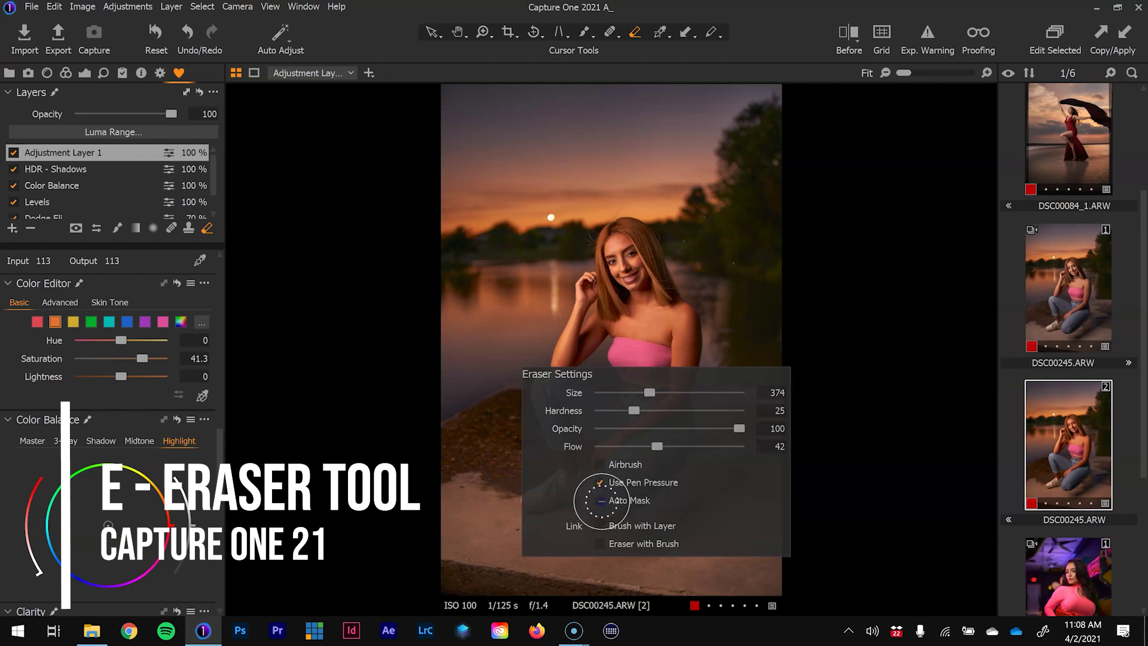
{"action": "mouse_move", "coordinate": [657, 446]}
{"action": "left_mouse_down"}
{"action": "mouse_move", "coordinate": [739, 443]}
{"action": "mouse_move", "coordinate": [716, 447]}
{"action": "left_mouse_up"}
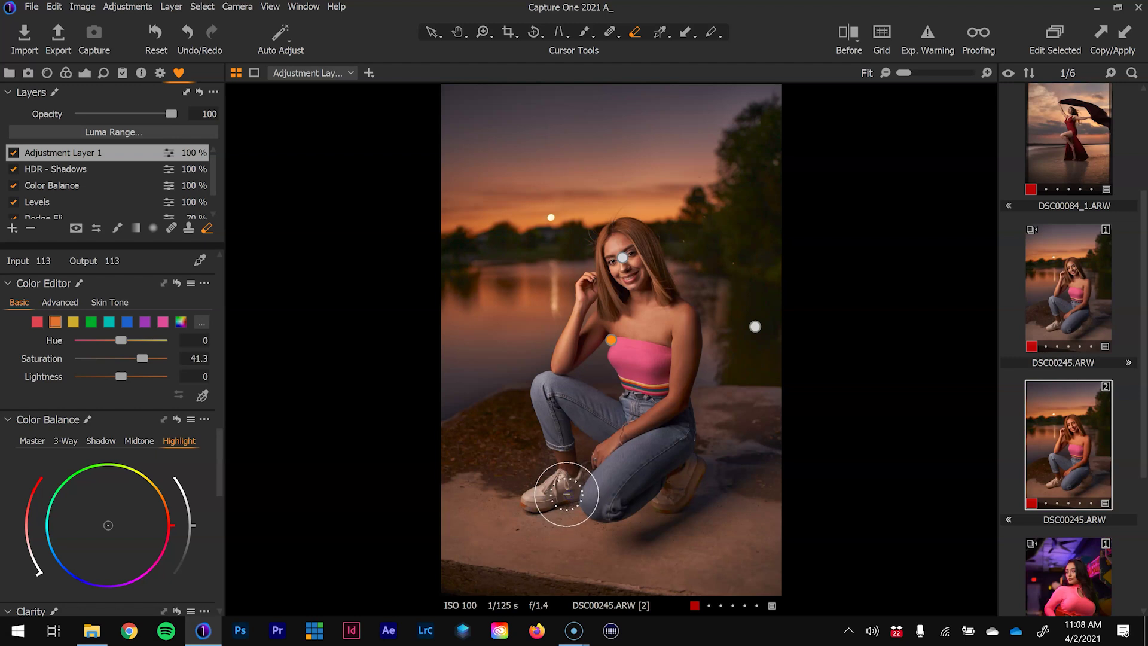
{"action": "key", "text": "bracketright"}
{"action": "key", "text": "bracketright"}
{"action": "key", "text": "bracketright"}
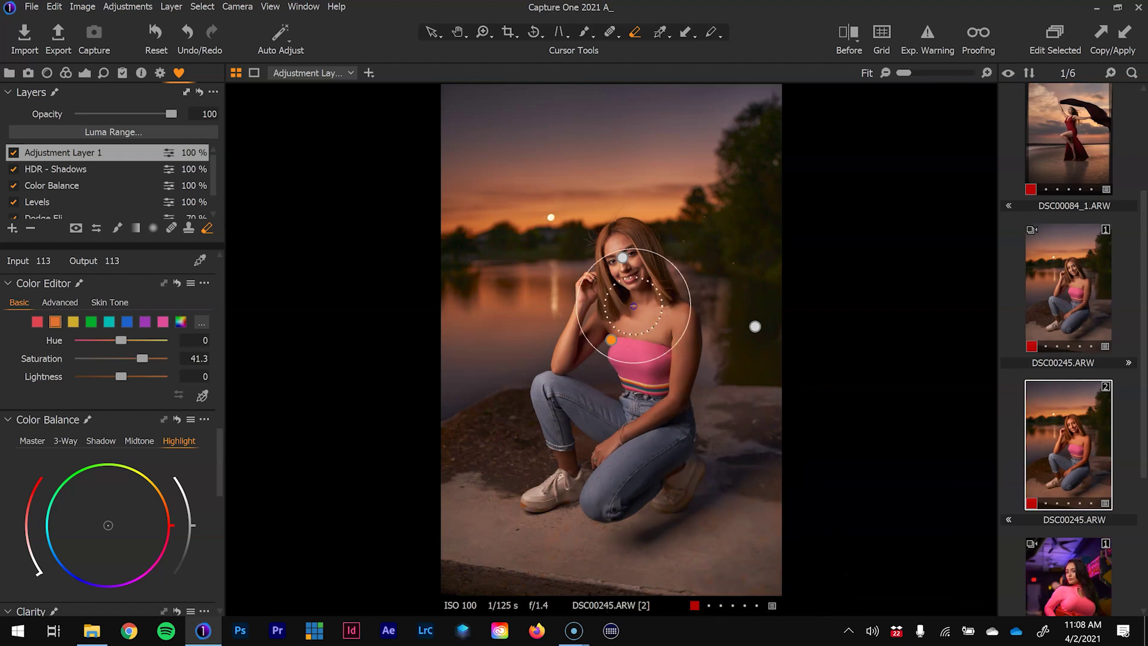
{"action": "mouse_move", "coordinate": [629, 286]}
{"action": "left_mouse_down"}
{"action": "mouse_move", "coordinate": [685, 425]}
{"action": "mouse_move", "coordinate": [638, 474]}
{"action": "mouse_move", "coordinate": [603, 382]}
{"action": "mouse_move", "coordinate": [596, 443]}
{"action": "mouse_move", "coordinate": [689, 504]}
{"action": "mouse_move", "coordinate": [738, 492]}
{"action": "mouse_move", "coordinate": [775, 452]}
{"action": "mouse_move", "coordinate": [711, 427]}
{"action": "mouse_move", "coordinate": [760, 429]}
{"action": "mouse_move", "coordinate": [809, 590]}
{"action": "mouse_move", "coordinate": [693, 592]}
{"action": "mouse_move", "coordinate": [560, 533]}
{"action": "mouse_move", "coordinate": [598, 475]}
{"action": "mouse_move", "coordinate": [556, 415]}
{"action": "mouse_move", "coordinate": [512, 445]}
{"action": "mouse_move", "coordinate": [515, 427]}
{"action": "mouse_move", "coordinate": [461, 478]}
{"action": "left_mouse_up"}
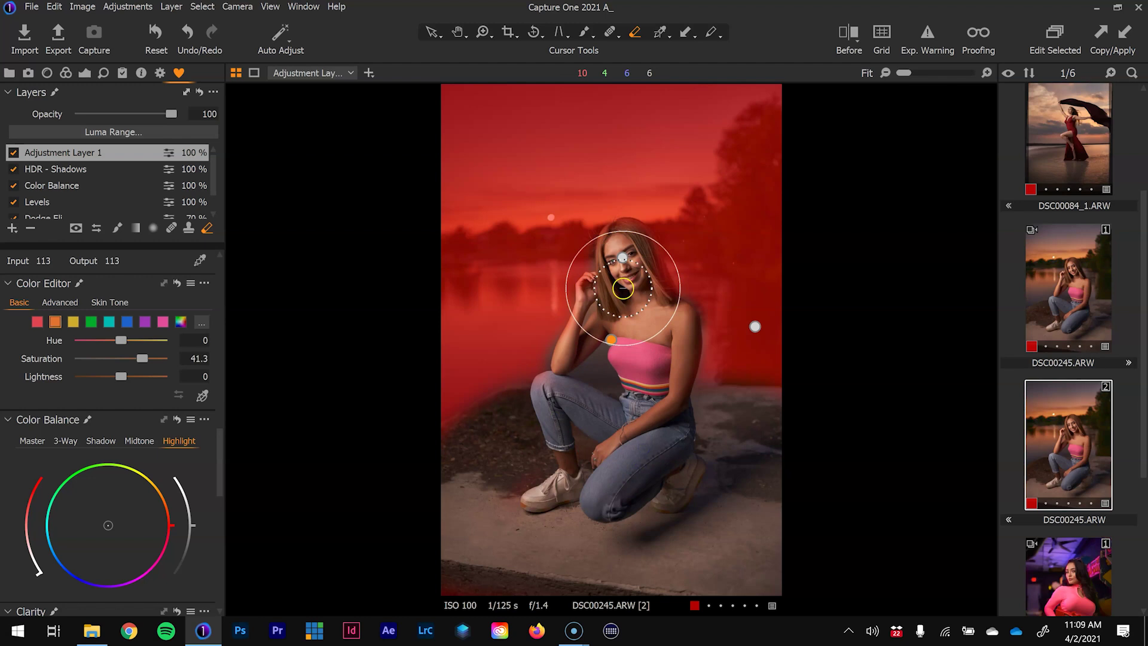
{"action": "key", "text": "m"}
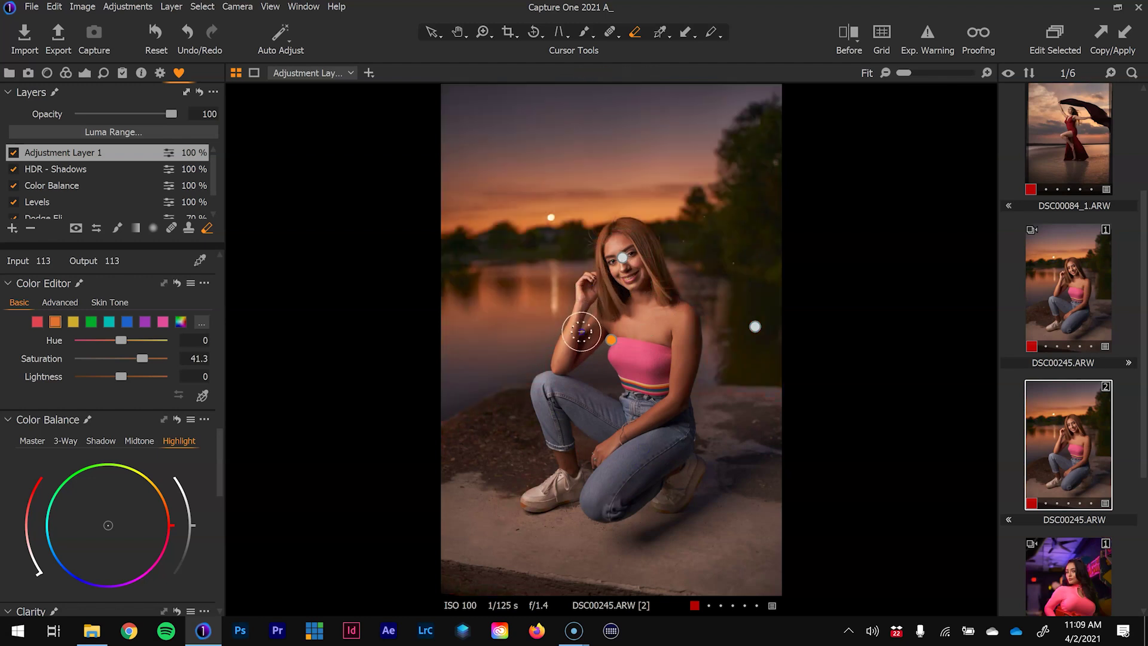
{"action": "key", "text": "m"}
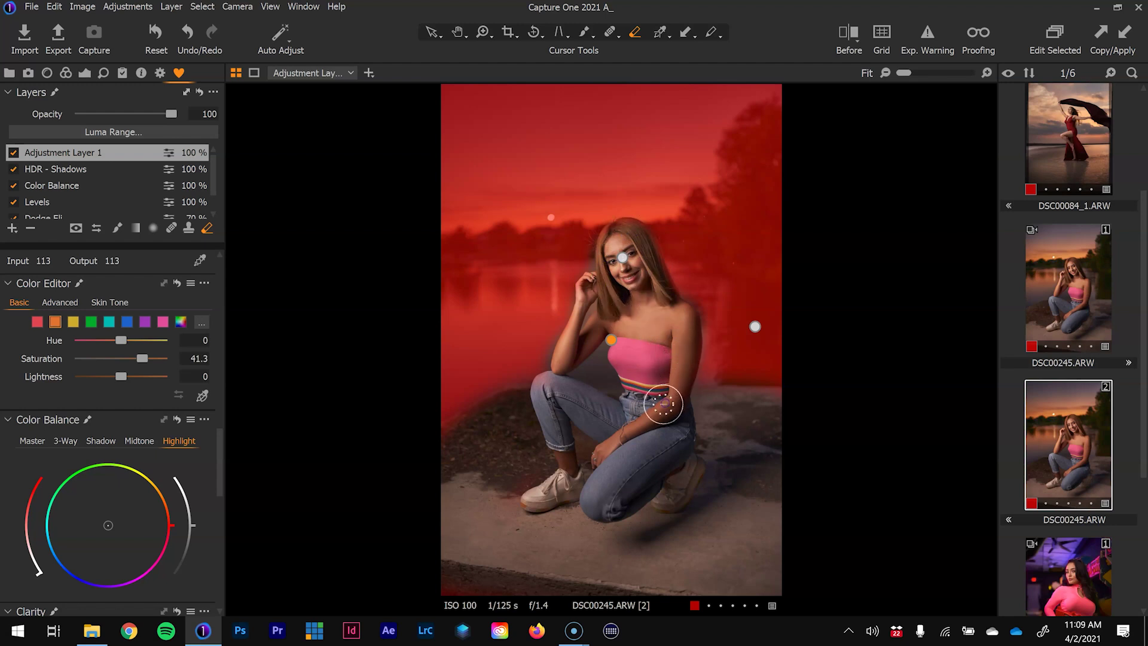
{"action": "key", "text": "m"}
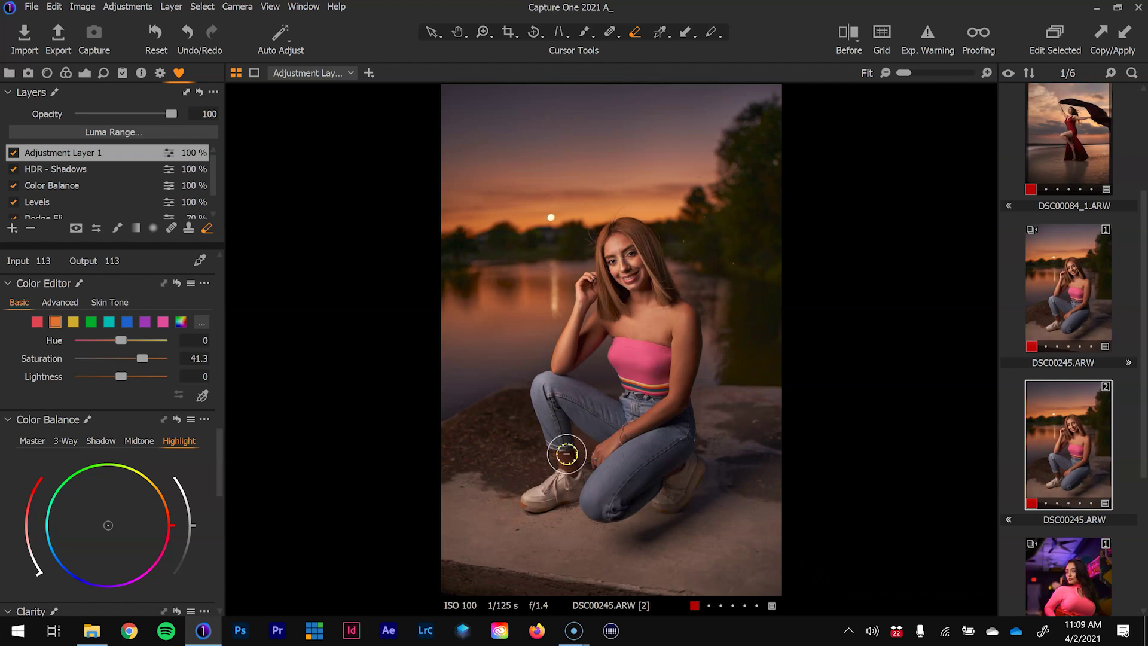
Rename Adjustment Layer 1 as Color Editor Orange.
{"action": "double_click", "coordinate": [43, 153]}
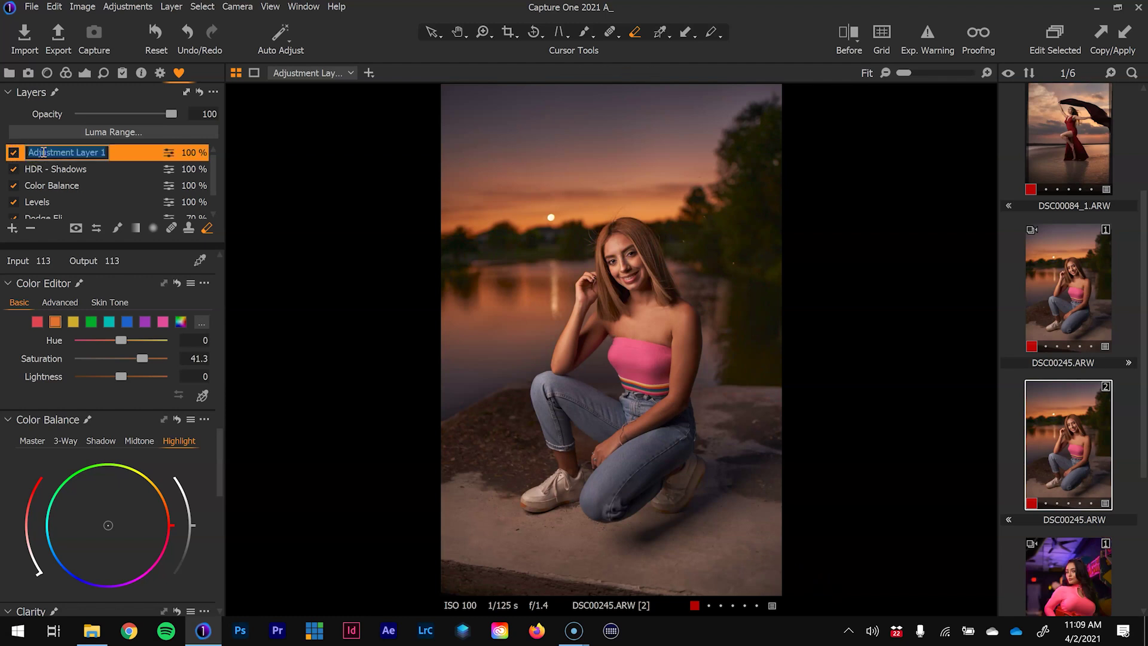
{"action": "type", "text": "Color E"}
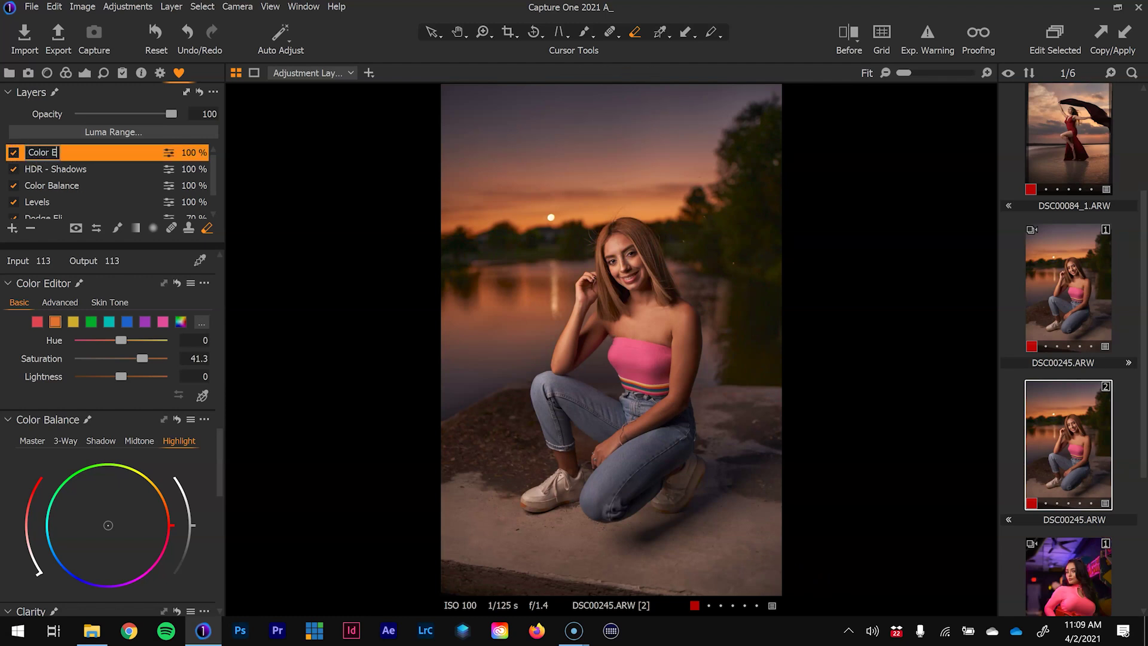
{"action": "type", "text": "ditor Orange"}
{"action": "key", "text": "Return"}
Compare the lakeside portrait with its Color Editor Orange and HDR - Shadows layers off and on, and with its Before view.
{"action": "left_click", "coordinate": [13, 153]}
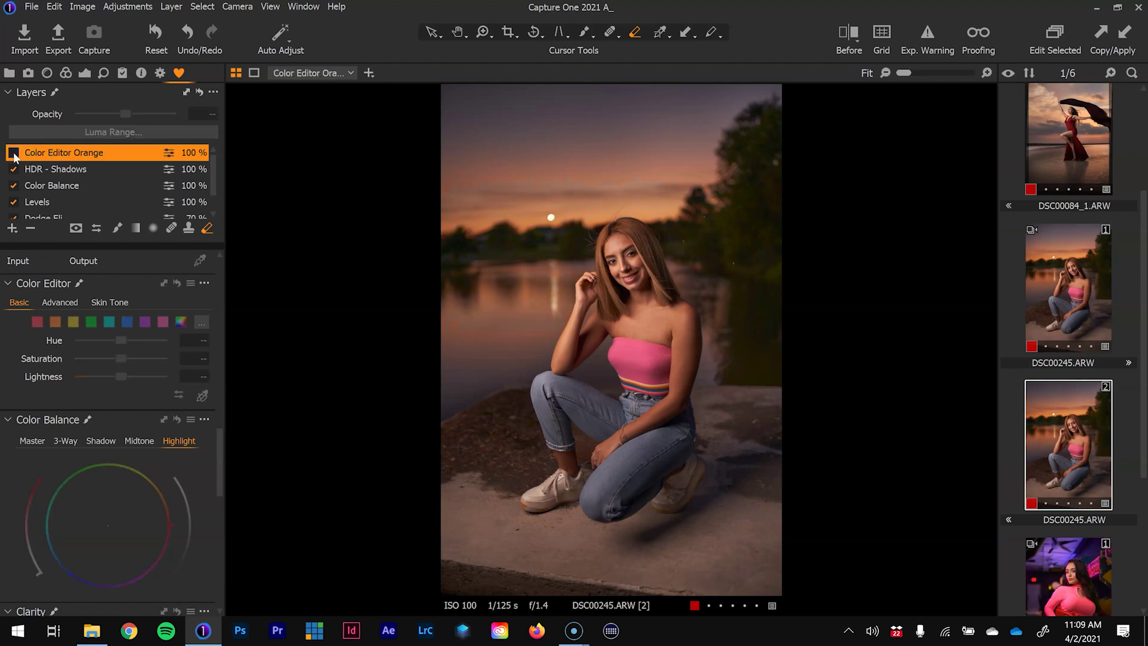
{"action": "left_click", "coordinate": [13, 153]}
{"action": "left_click", "coordinate": [13, 153]}
{"action": "left_click", "coordinate": [14, 153]}
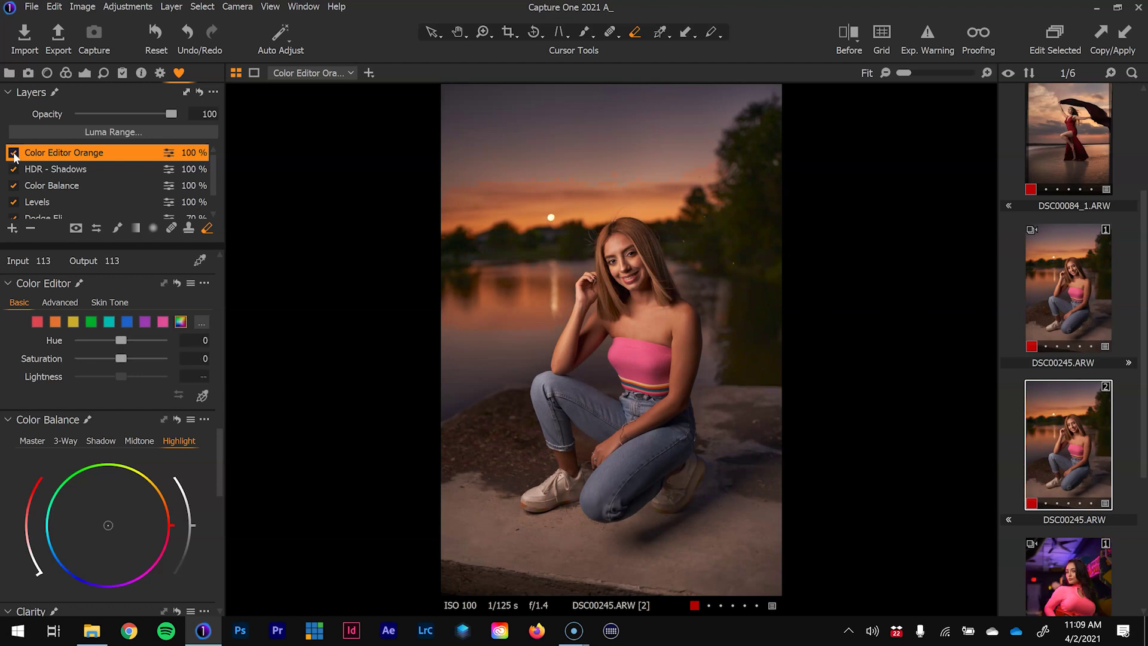
{"action": "left_click", "coordinate": [83, 157]}
{"action": "left_click", "coordinate": [70, 171]}
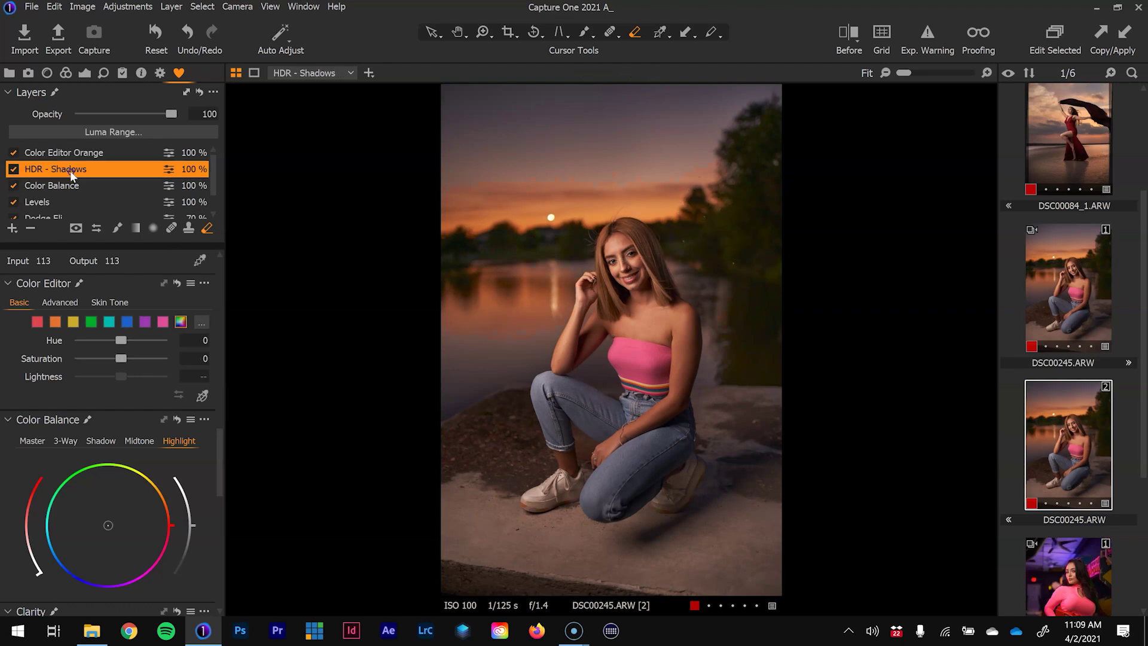
{"action": "left_click", "coordinate": [12, 170]}
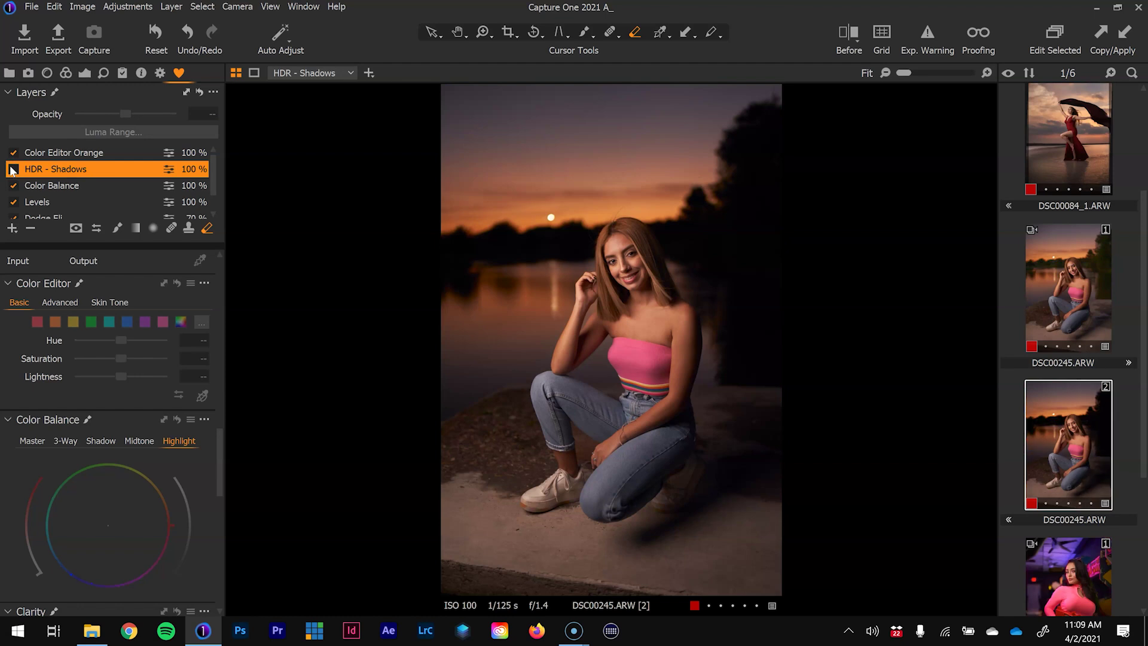
{"action": "left_click", "coordinate": [13, 169]}
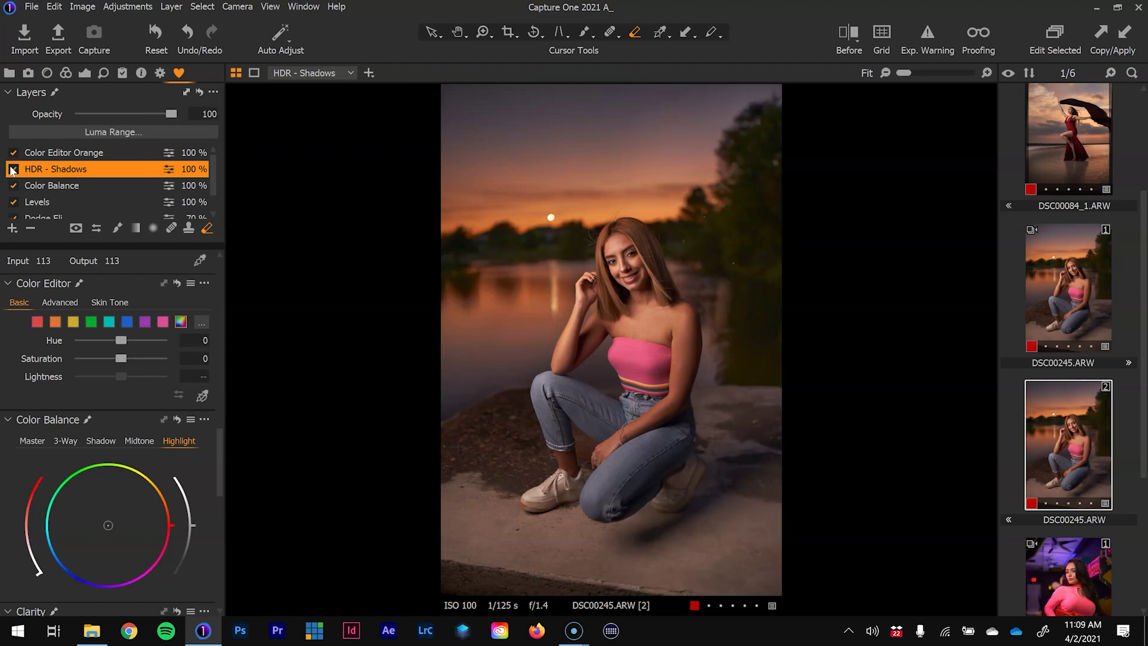
{"action": "left_click", "coordinate": [849, 36]}
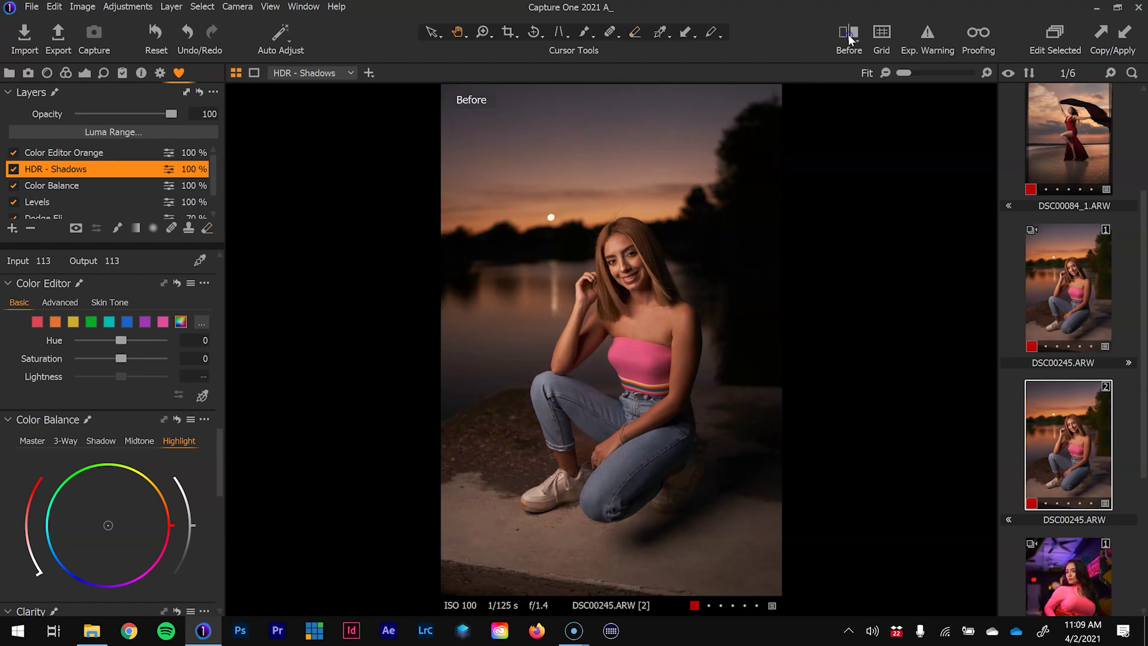
{"action": "left_click", "coordinate": [849, 36]}
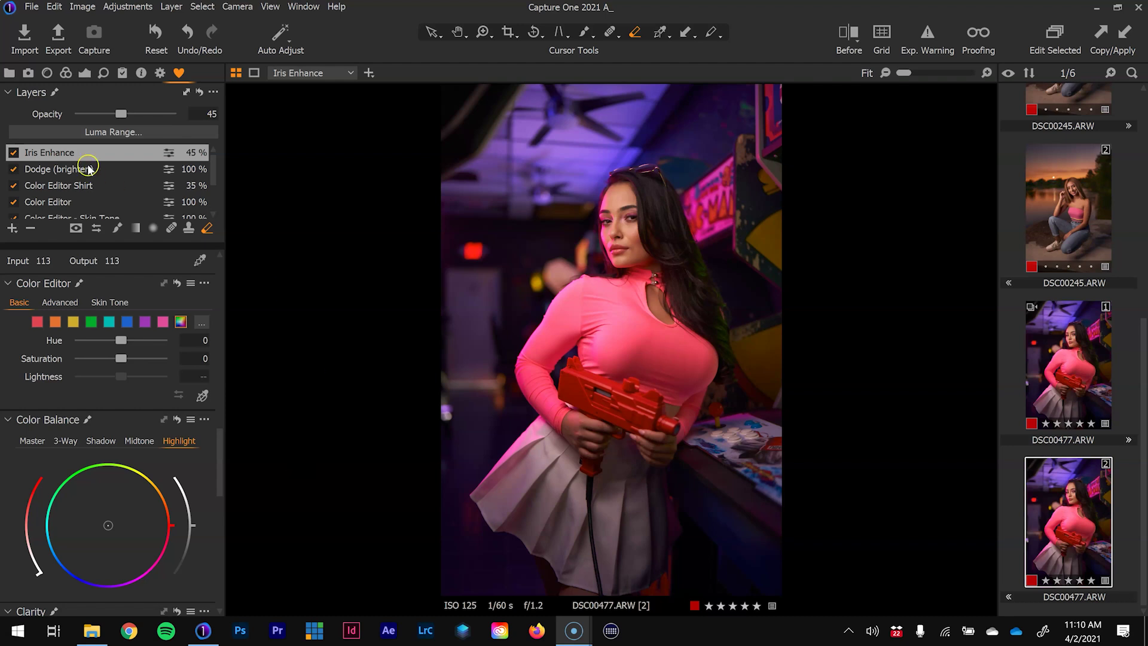
Look through the arcade portrait's layer list and compare the full image with its Before view.
{"action": "scroll", "coordinate": [89, 168], "scroll_direction": "down", "scroll_amount": 2}
{"action": "scroll", "coordinate": [77, 190], "scroll_direction": "up", "scroll_amount": 2}
{"action": "left_click", "coordinate": [852, 36]}
{"action": "left_click", "coordinate": [852, 37]}
{"action": "left_click", "coordinate": [853, 39]}
{"action": "left_click", "coordinate": [854, 38]}
Compare the arcade portrait with its Before view at 100% on the face and again at full-image size.
{"action": "key", "text": "e"}
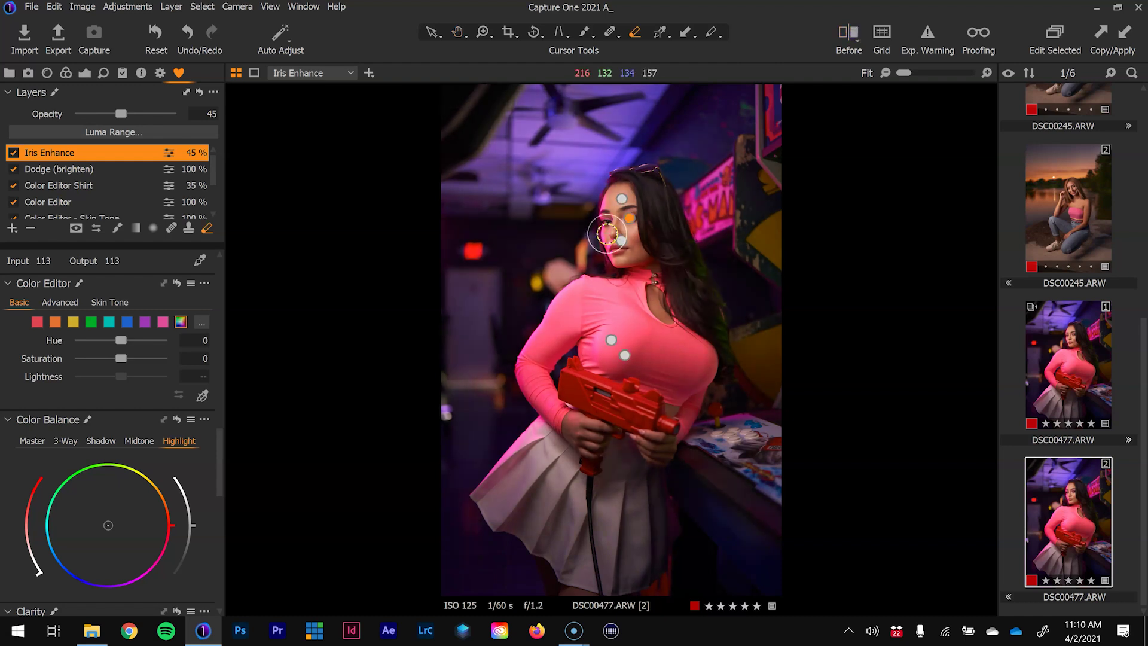
{"action": "left_click", "coordinate": [609, 230]}
{"action": "left_click", "coordinate": [607, 302]}
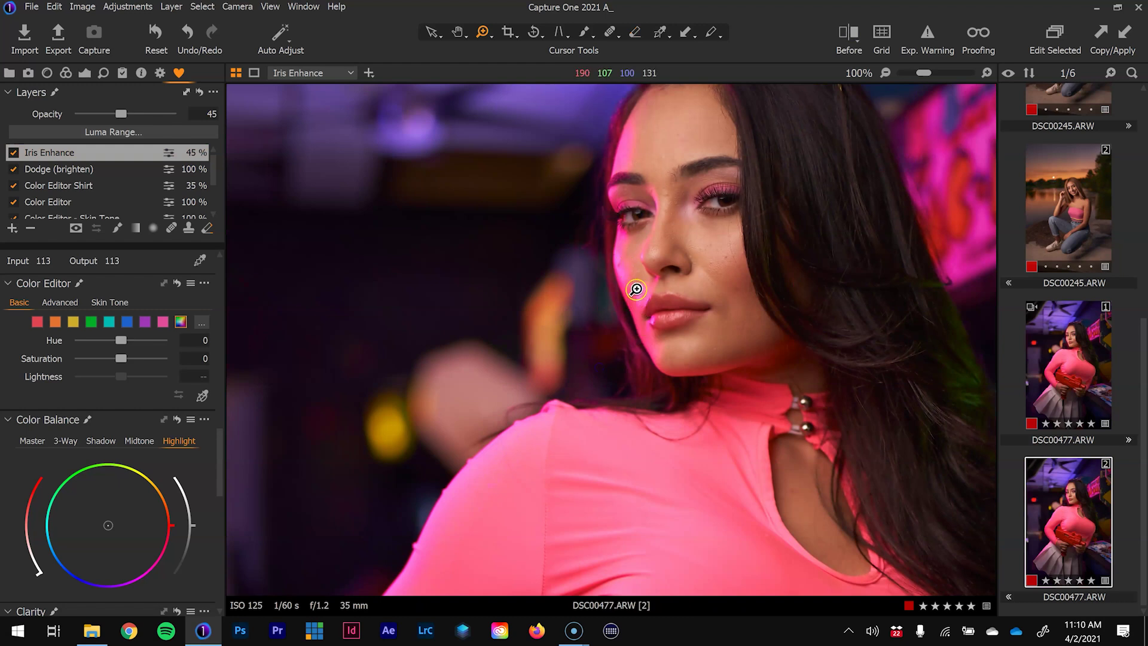
{"action": "left_click", "coordinate": [851, 37]}
{"action": "left_click", "coordinate": [850, 37]}
{"action": "key", "text": "ctrl+0"}
{"action": "left_click", "coordinate": [850, 37]}
{"action": "left_click", "coordinate": [851, 37]}
Add a new filled adjustment layer above Iris Enhance on the arcade portrait, with the face shown at 100%.
{"action": "left_click", "coordinate": [654, 176]}
{"action": "left_click", "coordinate": [647, 189]}
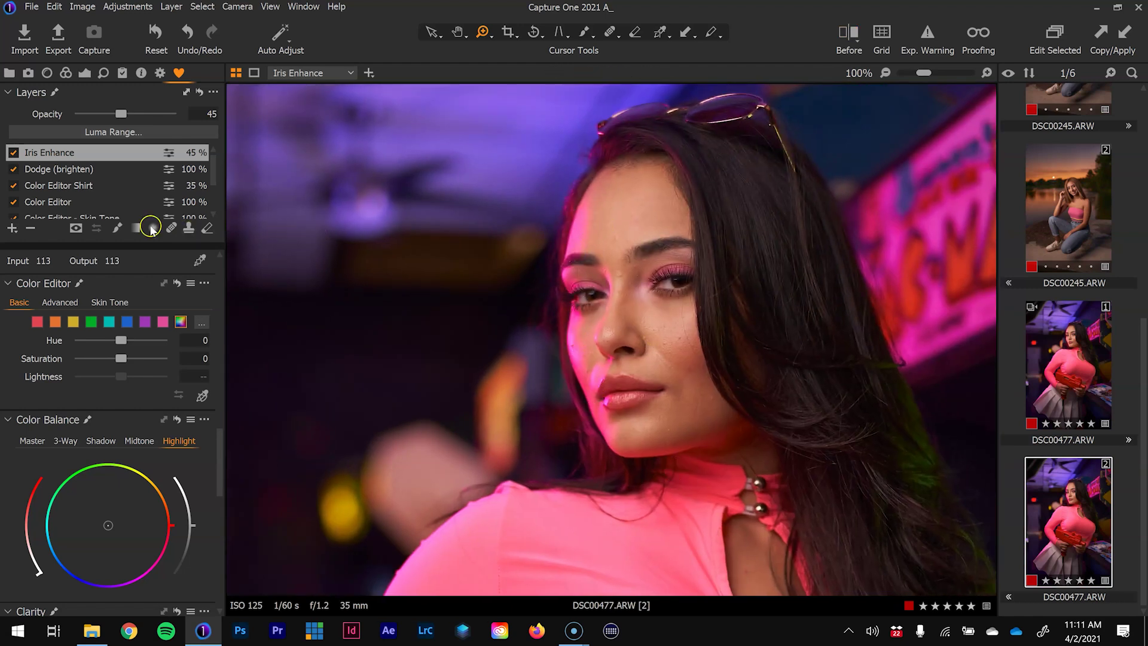
{"action": "left_click", "coordinate": [10, 228]}
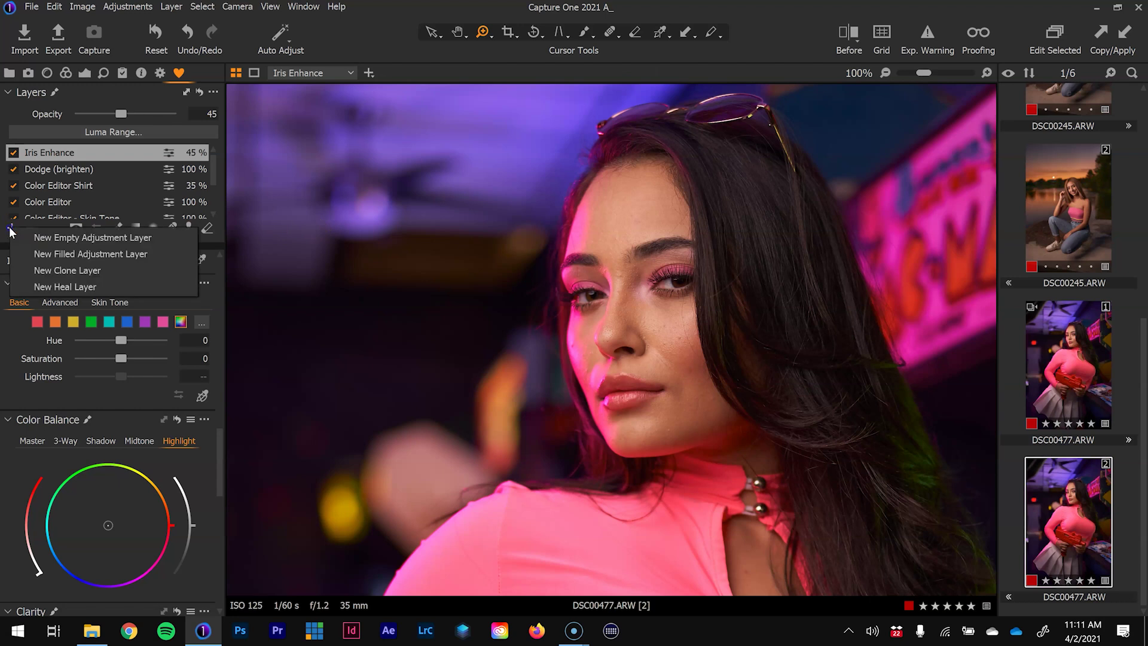
{"action": "left_click", "coordinate": [67, 253]}
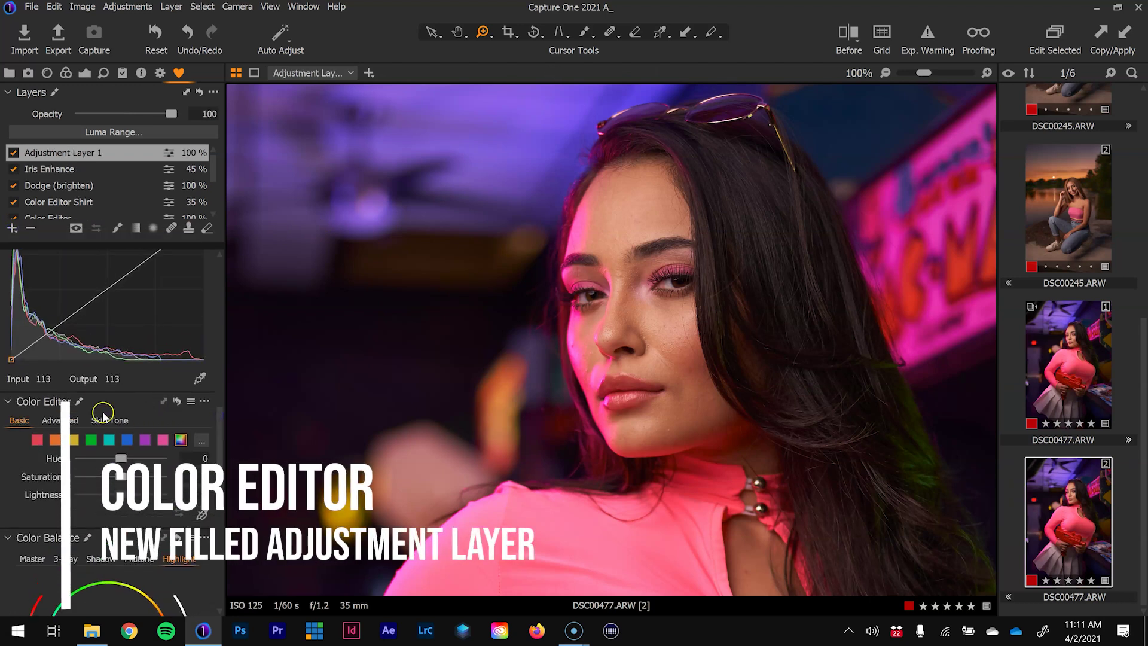
Sample the pink light on the shadow-side edge of the forehead as an Advanced Color Editor range on Adjustment Layer 1.
{"action": "left_click", "coordinate": [58, 421]}
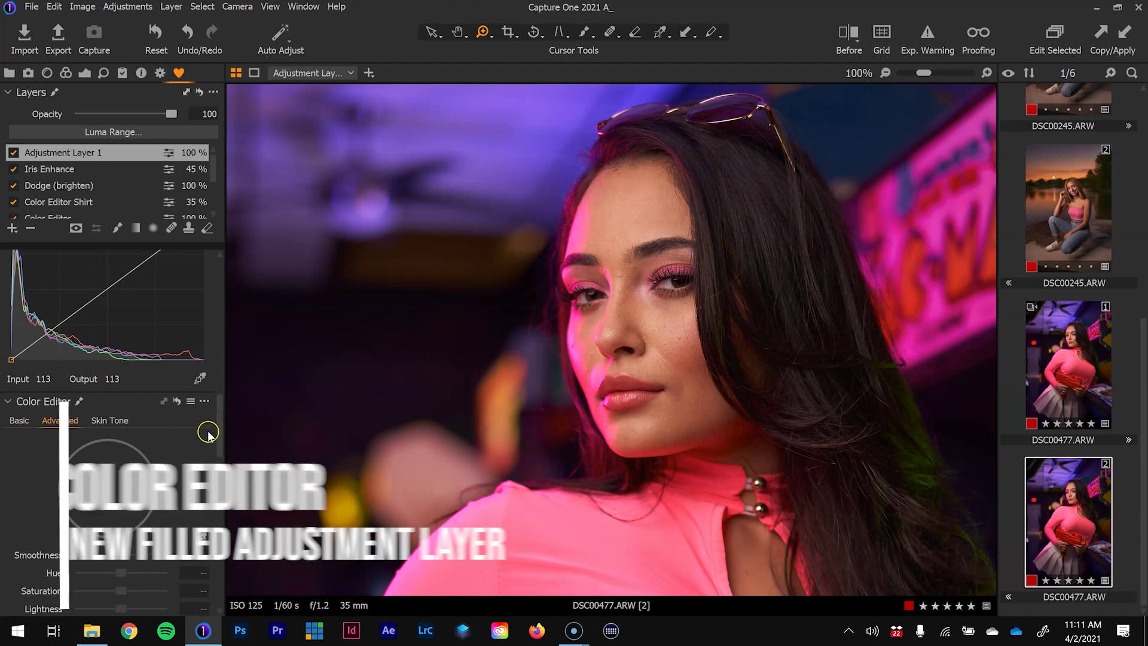
{"action": "scroll", "coordinate": [224, 425], "scroll_direction": "down", "scroll_amount": 2}
{"action": "scroll", "coordinate": [224, 425], "scroll_direction": "down", "scroll_amount": 1}
{"action": "left_click", "coordinate": [200, 462]}
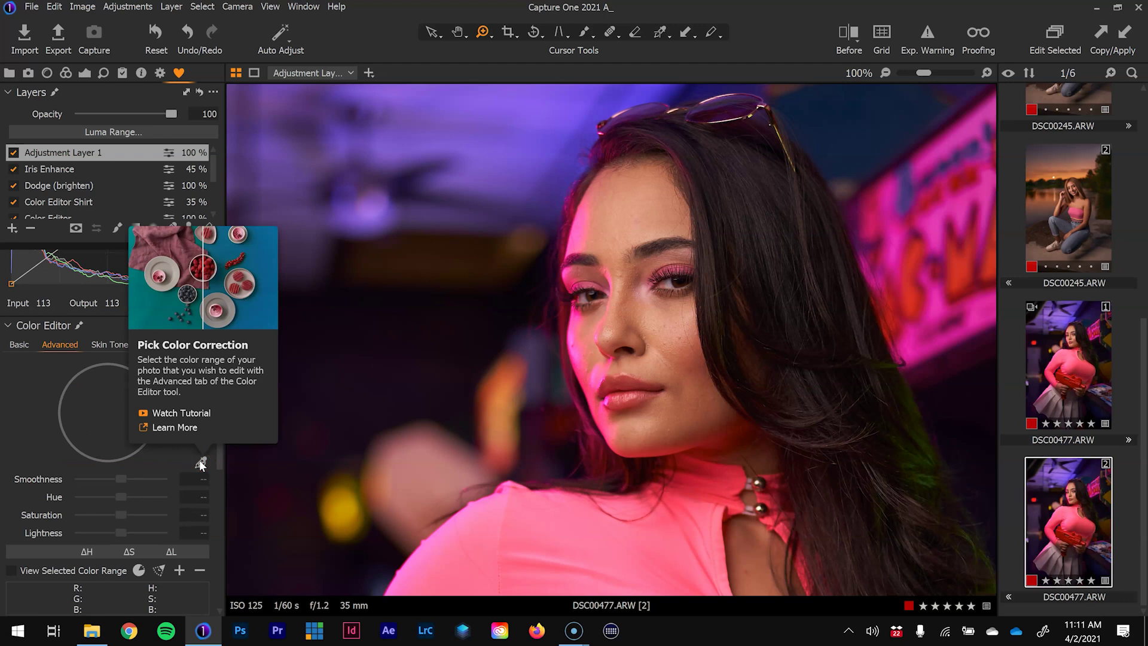
{"action": "left_click", "coordinate": [201, 463]}
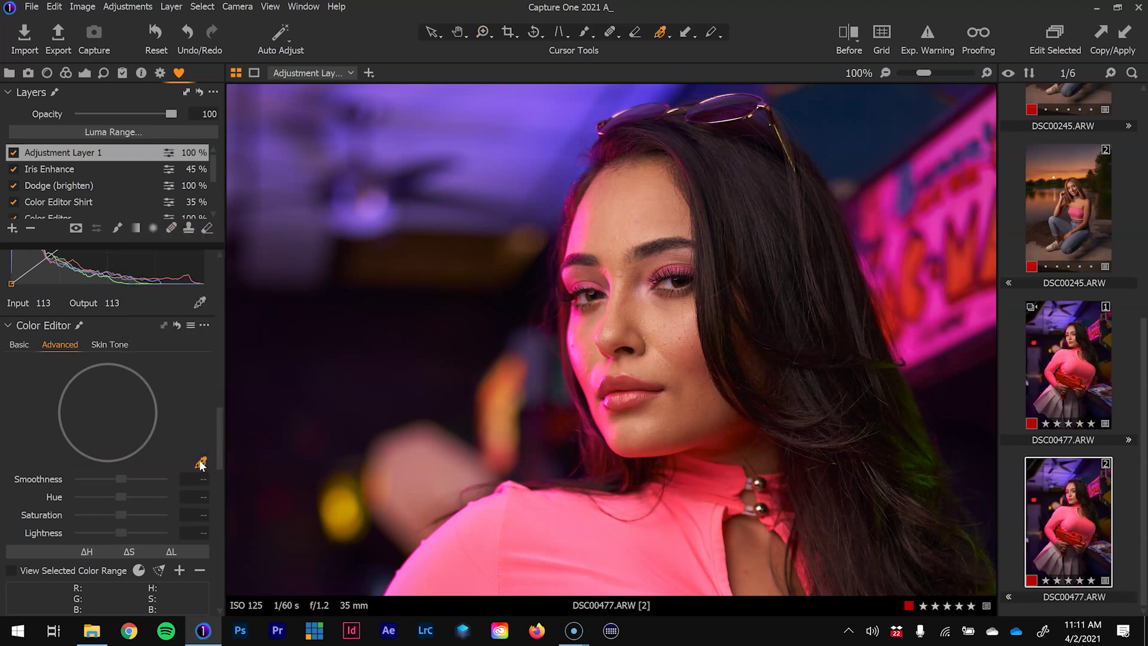
{"action": "left_click", "coordinate": [579, 237]}
{"action": "left_click", "coordinate": [582, 234]}
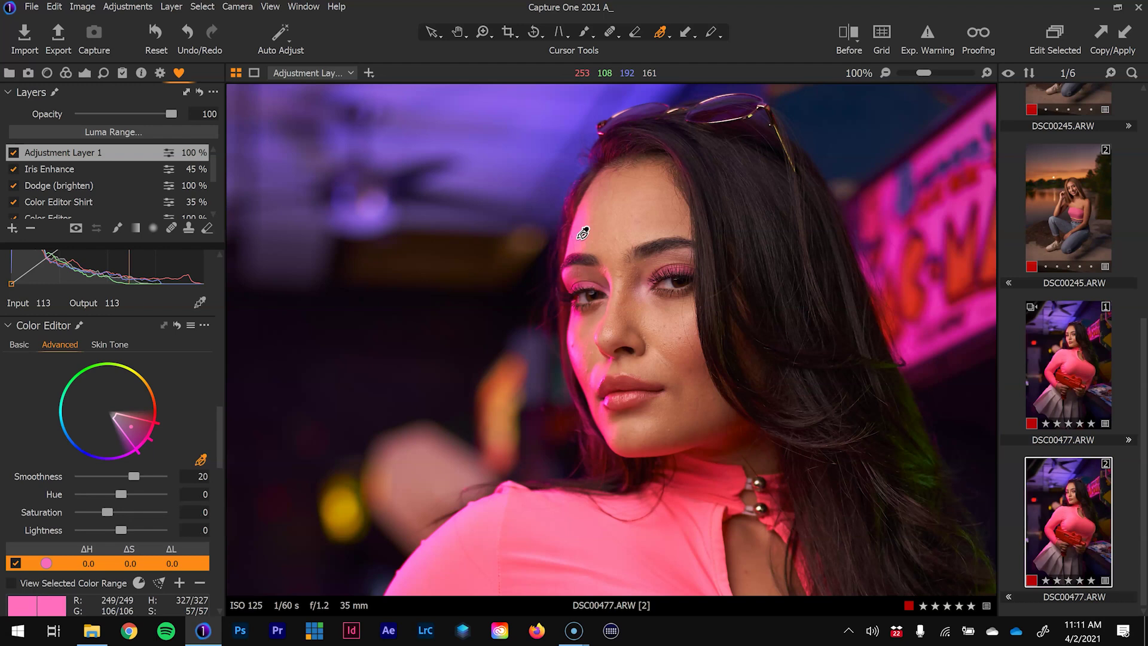
Preview which parts of the portrait fall within the selected pink color range, and return to the full-color view.
{"action": "left_click", "coordinate": [24, 591]}
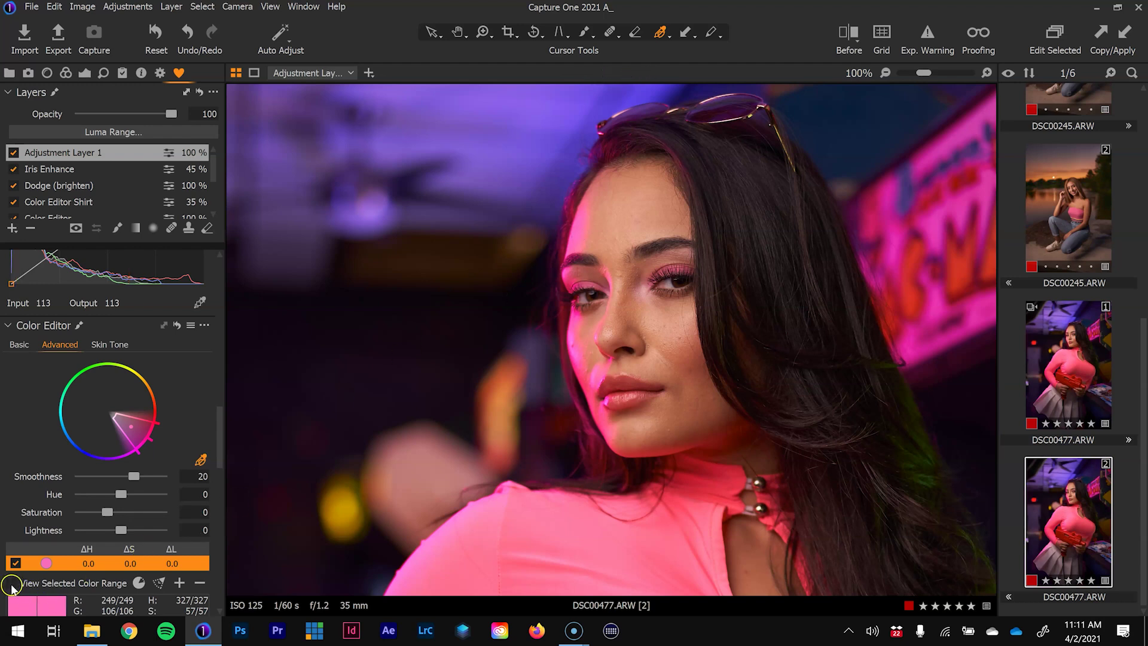
{"action": "left_click", "coordinate": [10, 583]}
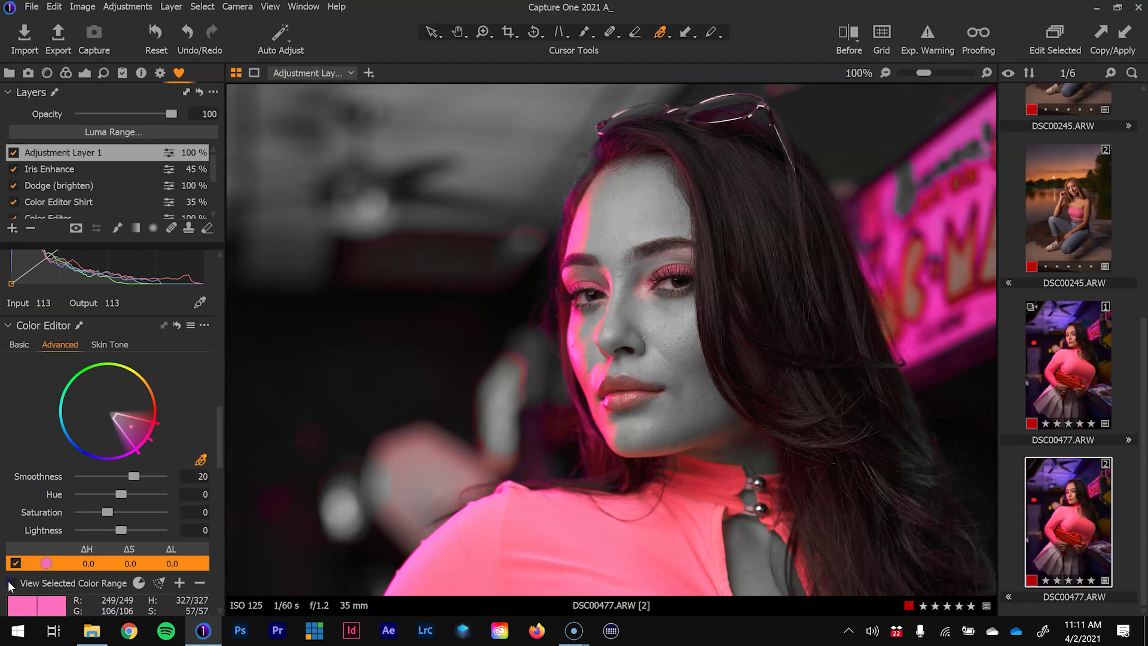
{"action": "left_click", "coordinate": [11, 584]}
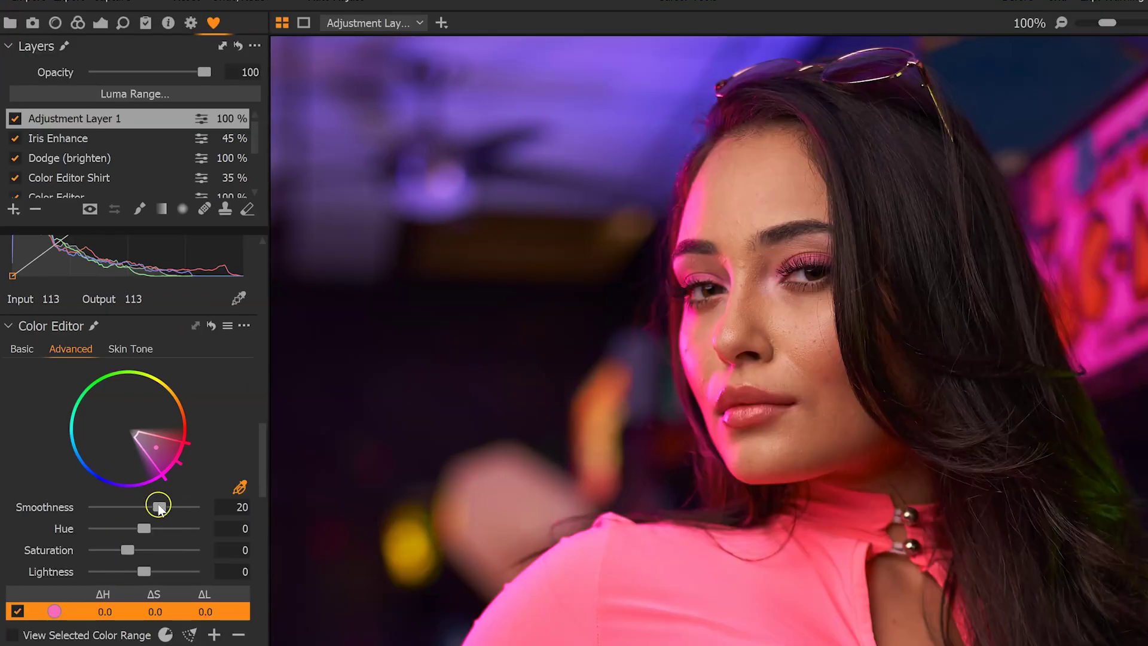
Raise the Smoothness of the sampled pink range to 28.6.
{"action": "left_click_drag", "start_coordinate": [159, 507], "coordinate": [133, 427]}
{"action": "left_click_drag", "start_coordinate": [174, 509], "coordinate": [185, 506]}
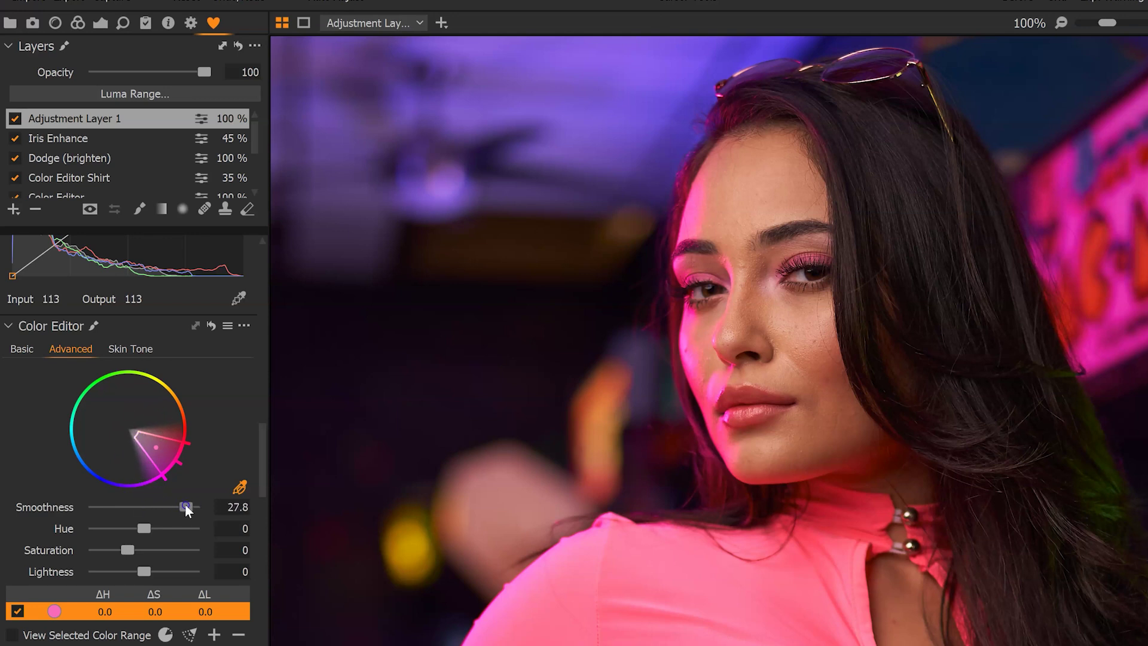
{"action": "left_click_drag", "start_coordinate": [189, 505], "coordinate": [186, 503]}
Shift the pink range's Hue to 15.1, reduce its Saturation to -22.9 and set its Lightness to 2.9.
{"action": "left_click", "coordinate": [143, 529]}
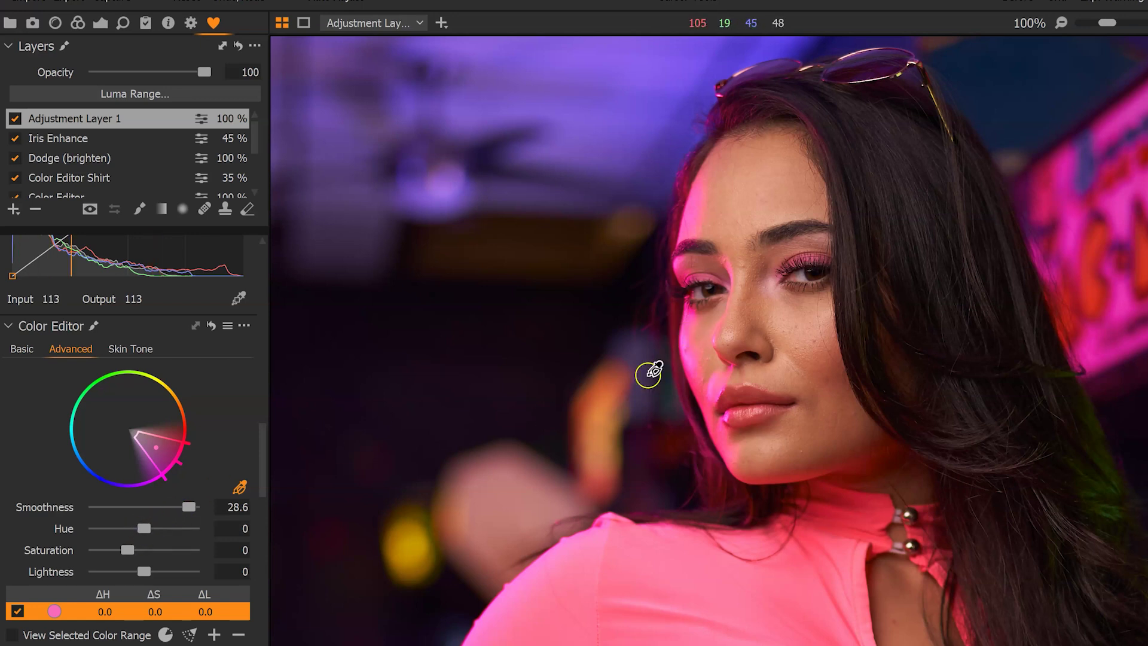
{"action": "left_click_drag", "start_coordinate": [111, 529], "coordinate": [162, 529]}
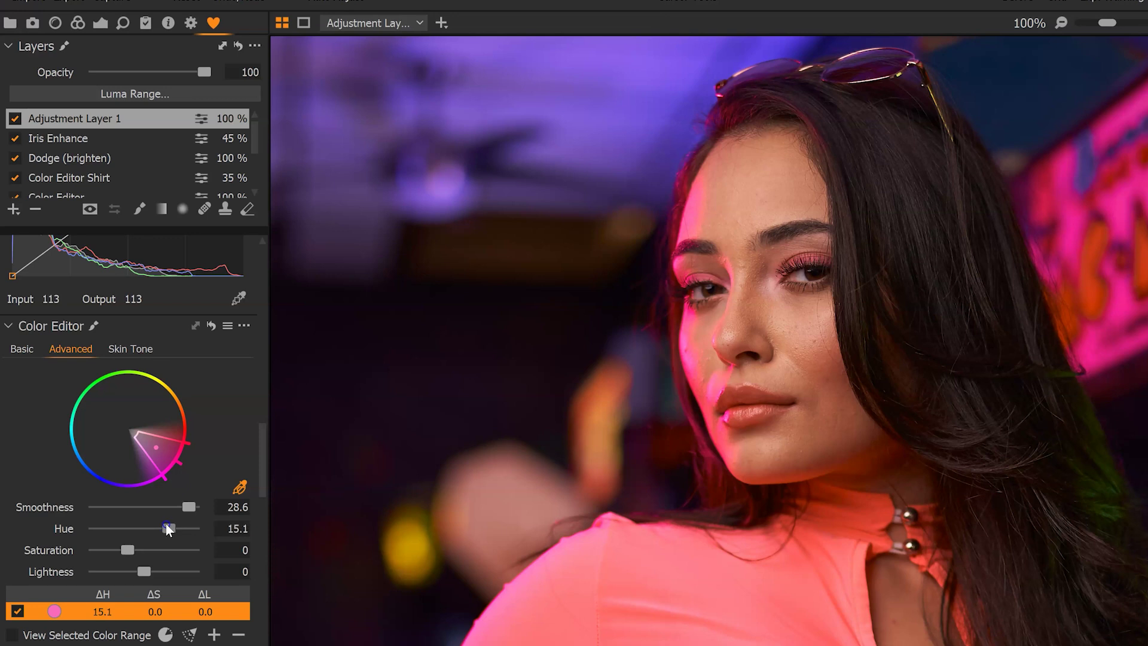
{"action": "left_click_drag", "start_coordinate": [168, 529], "coordinate": [166, 530]}
{"action": "left_click_drag", "start_coordinate": [126, 548], "coordinate": [119, 548]}
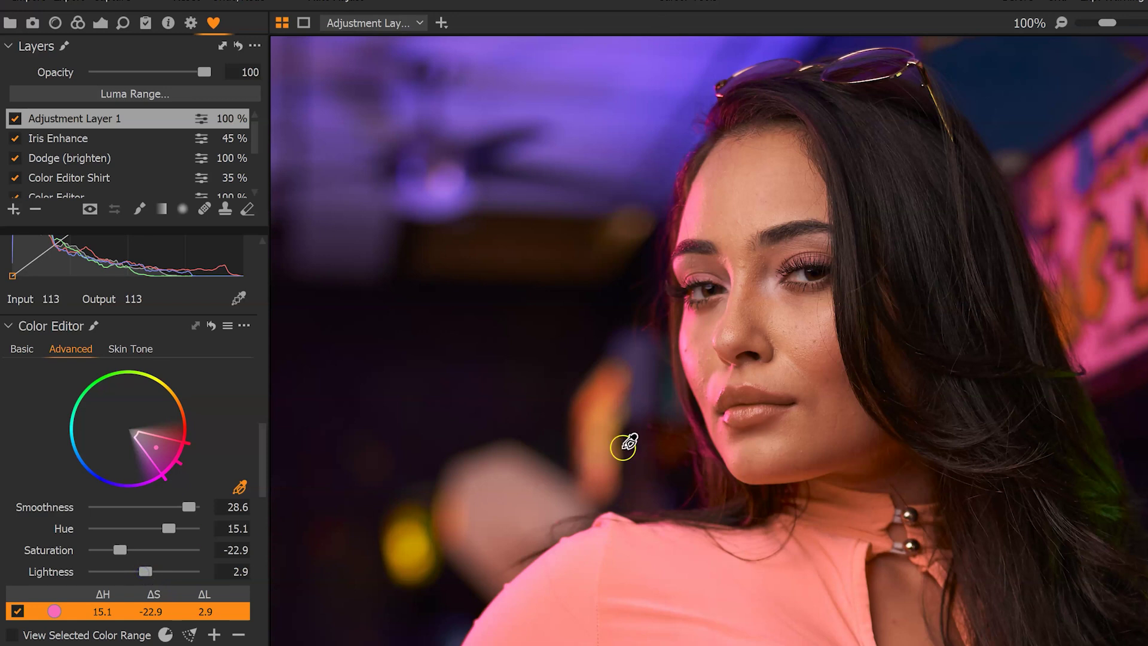
Check the mask of Adjustment Layer 1 over the full image, and clear that mask.
{"action": "key", "text": "ctrl+minus"}
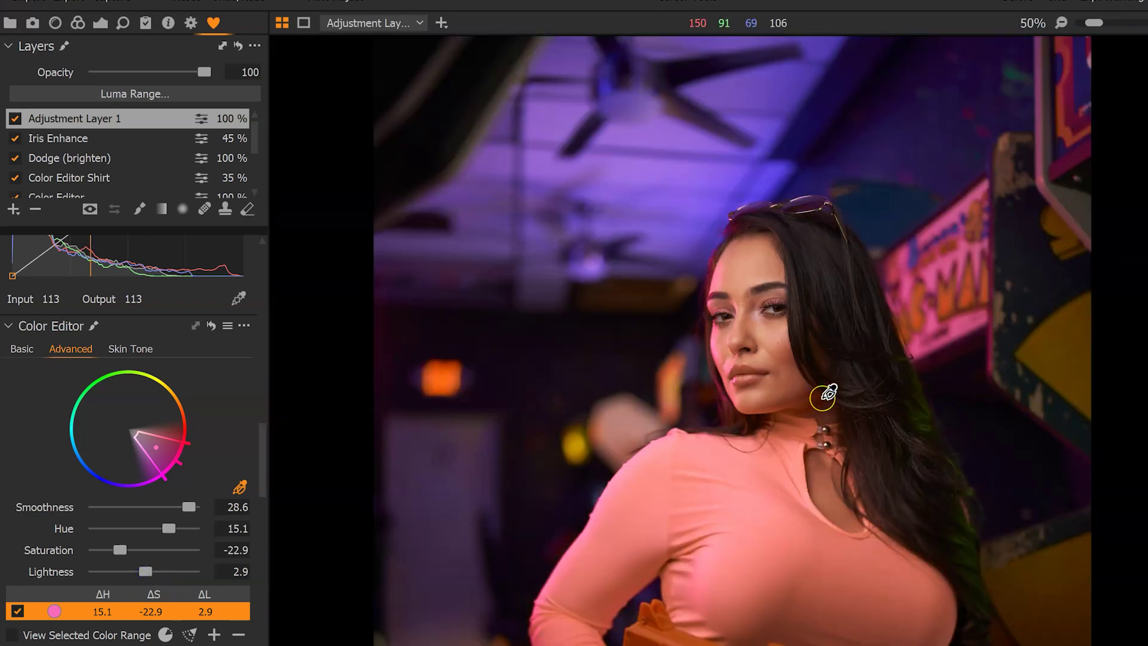
{"action": "key", "text": "ctrl+minus"}
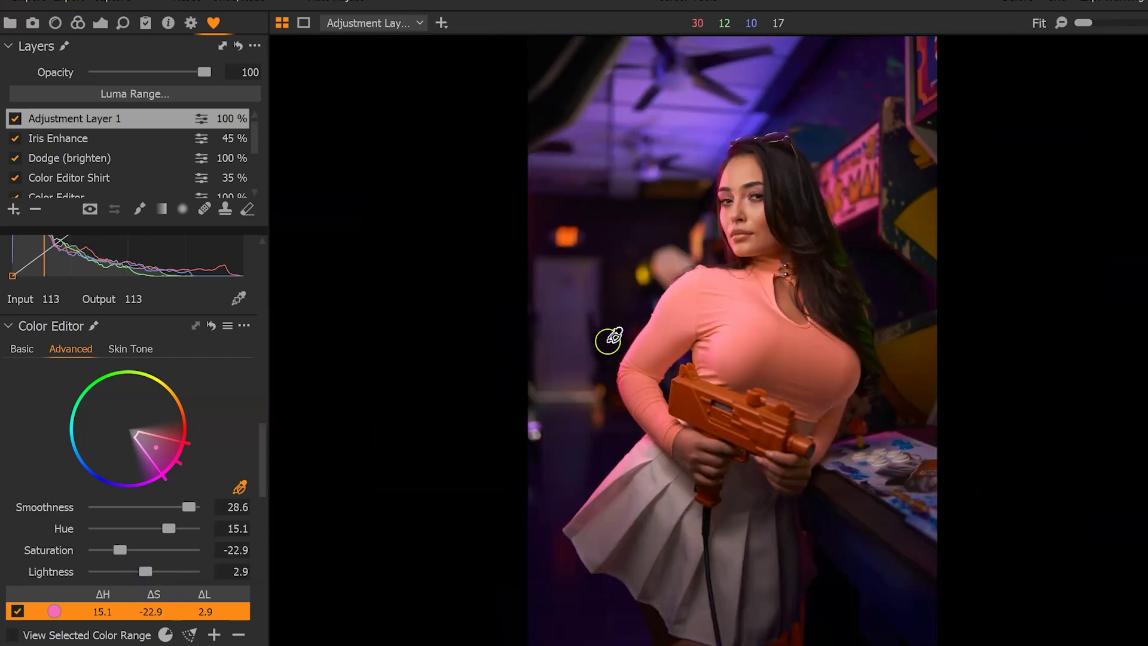
{"action": "key", "text": "m"}
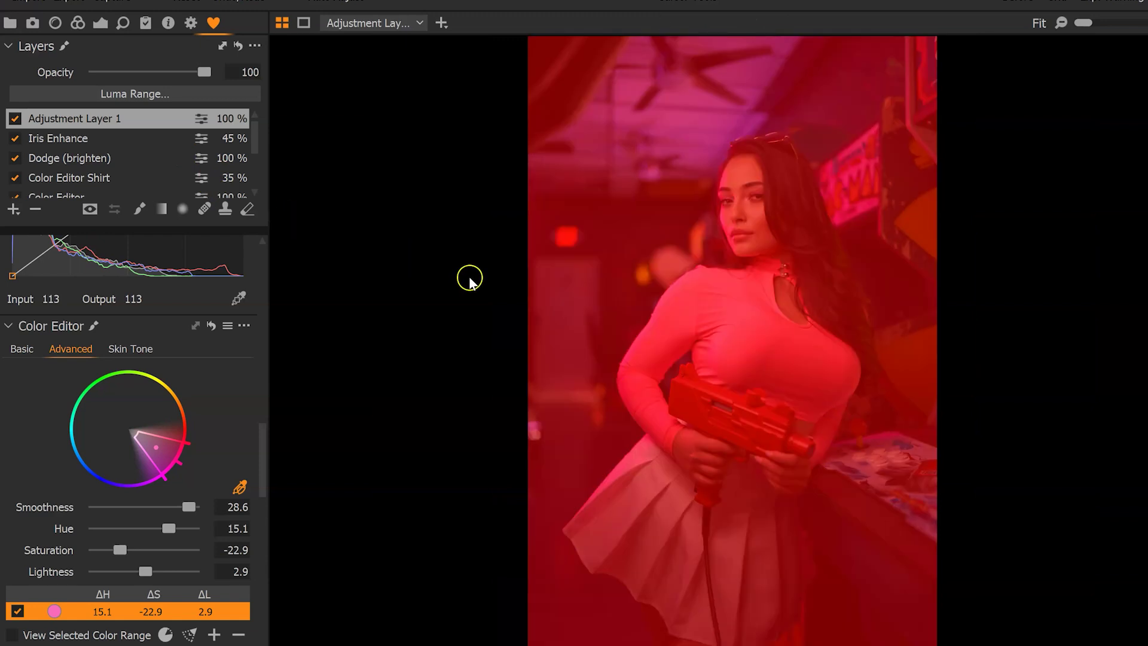
{"action": "key", "text": "m"}
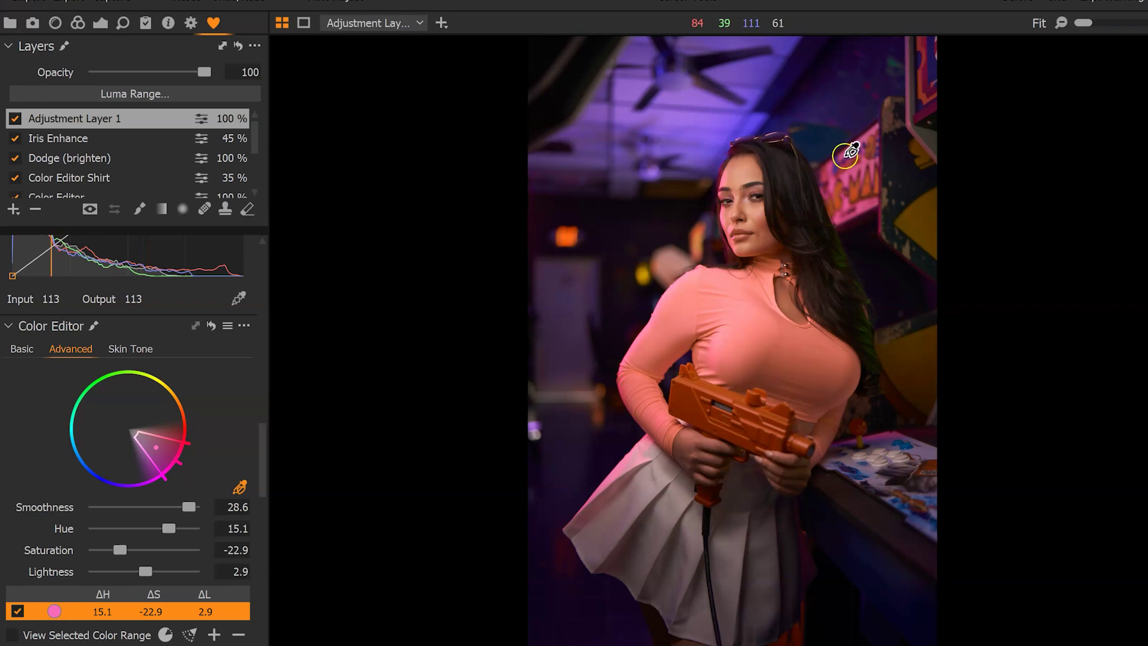
{"action": "right_click", "coordinate": [93, 122]}
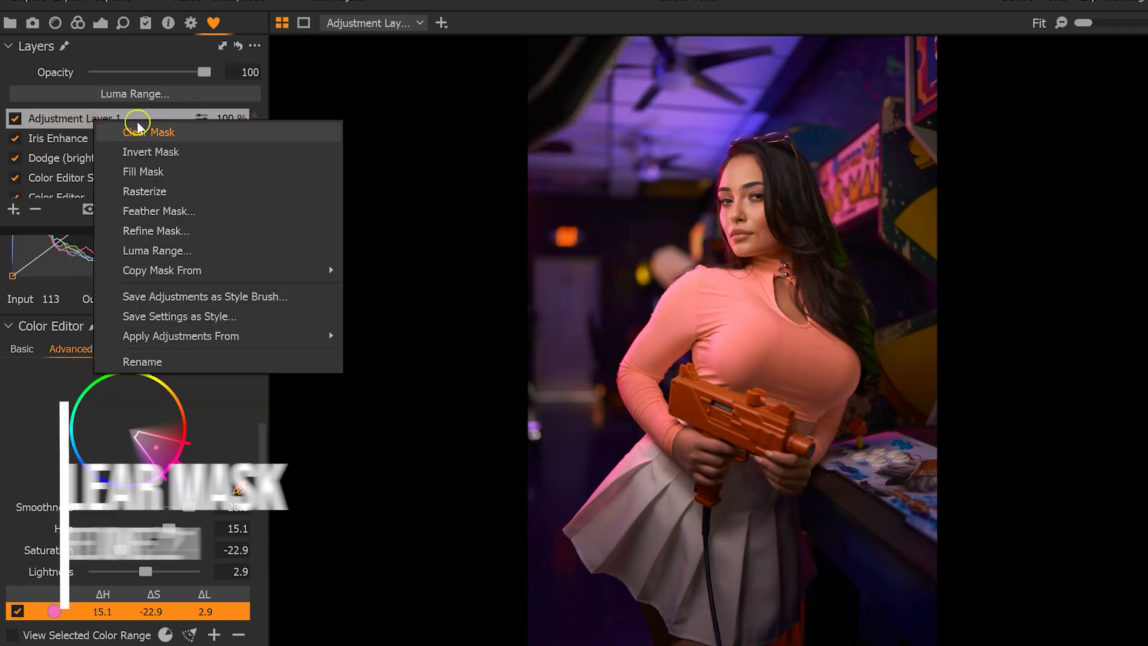
{"action": "left_click", "coordinate": [159, 132]}
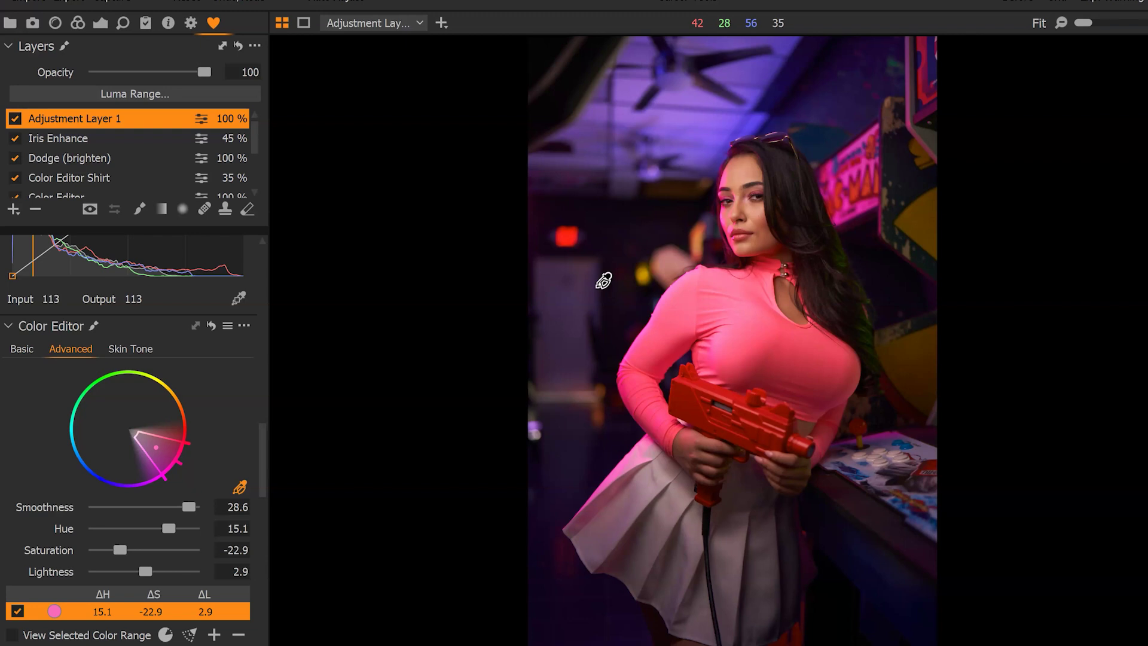
Brush the color correction onto the pink-lit side of the face at 100% with a smaller brush on Adjustment Layer 1.
{"action": "key", "text": "b"}
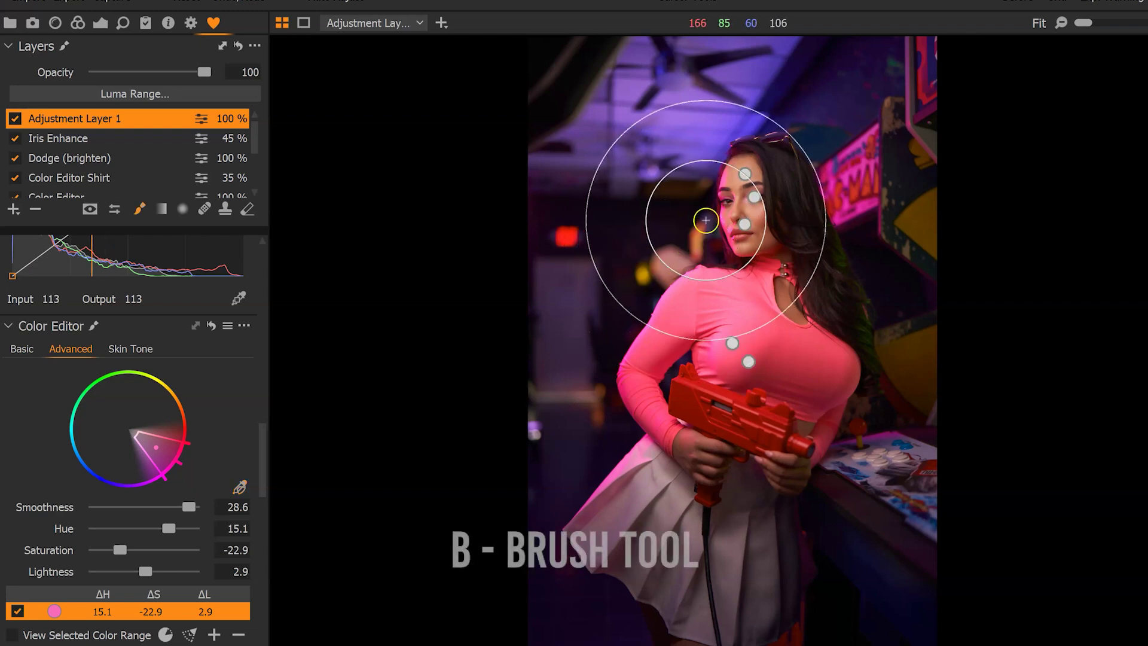
{"action": "key", "text": "bracketleft"}
{"action": "key", "text": "bracketleft"}
{"action": "key", "text": "bracketleft"}
{"action": "key", "text": "bracketleft"}
{"action": "key", "text": "bracketleft"}
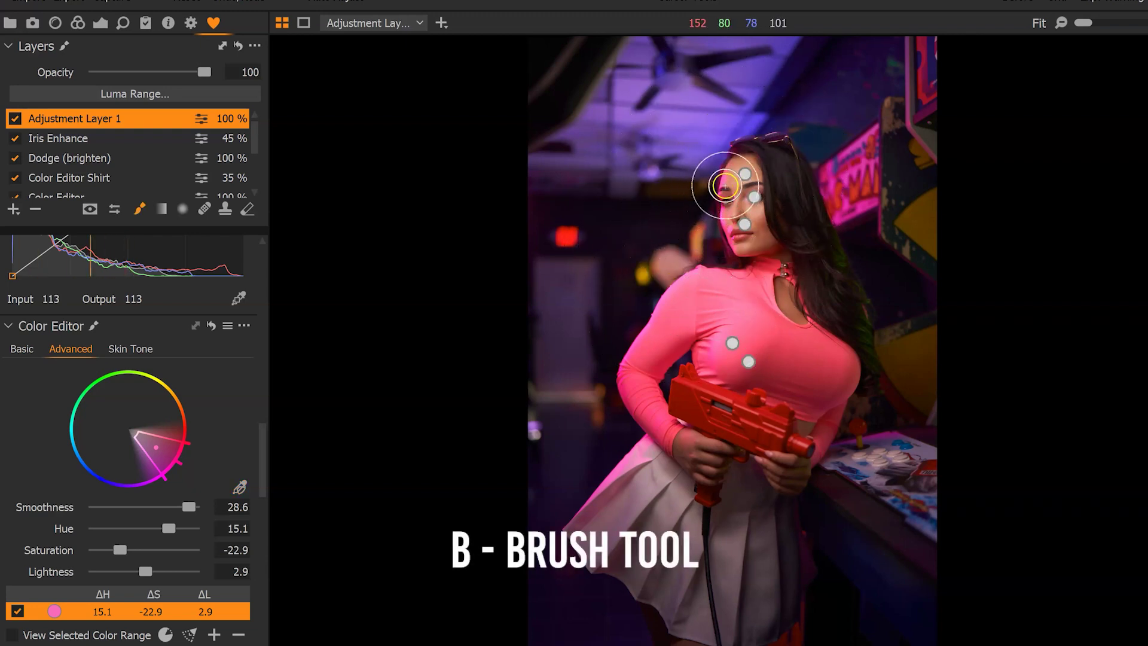
{"action": "scroll", "coordinate": [732, 183], "scroll_direction": "up", "scroll_amount": 5}
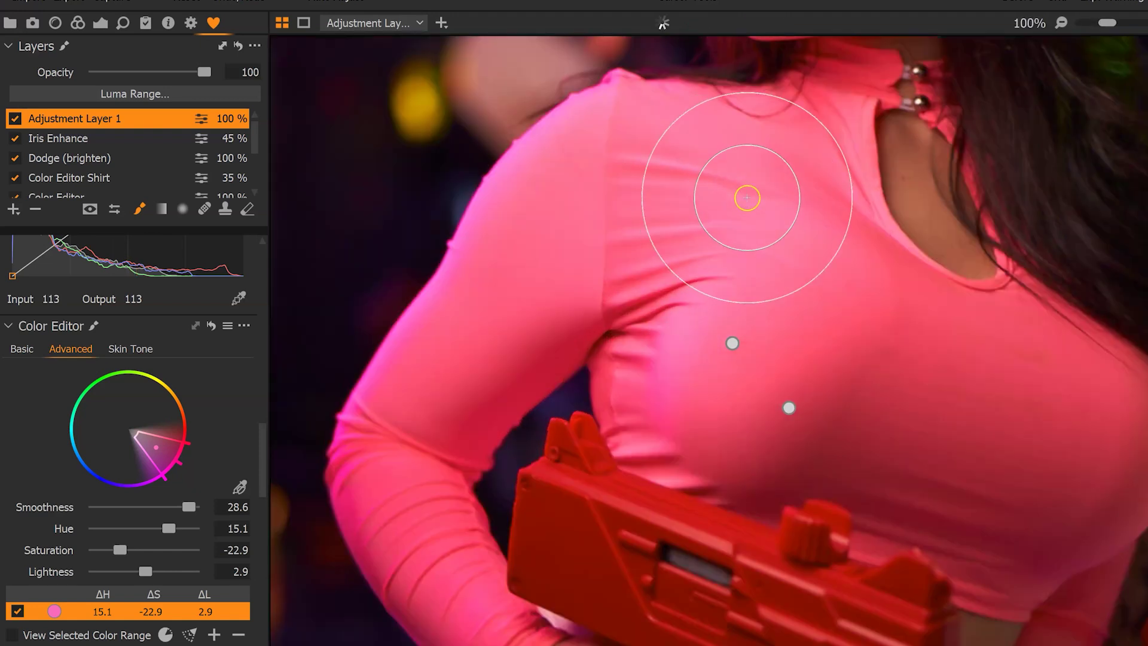
{"action": "left_click_drag", "start_coordinate": [755, 95], "coordinate": [673, 292]}
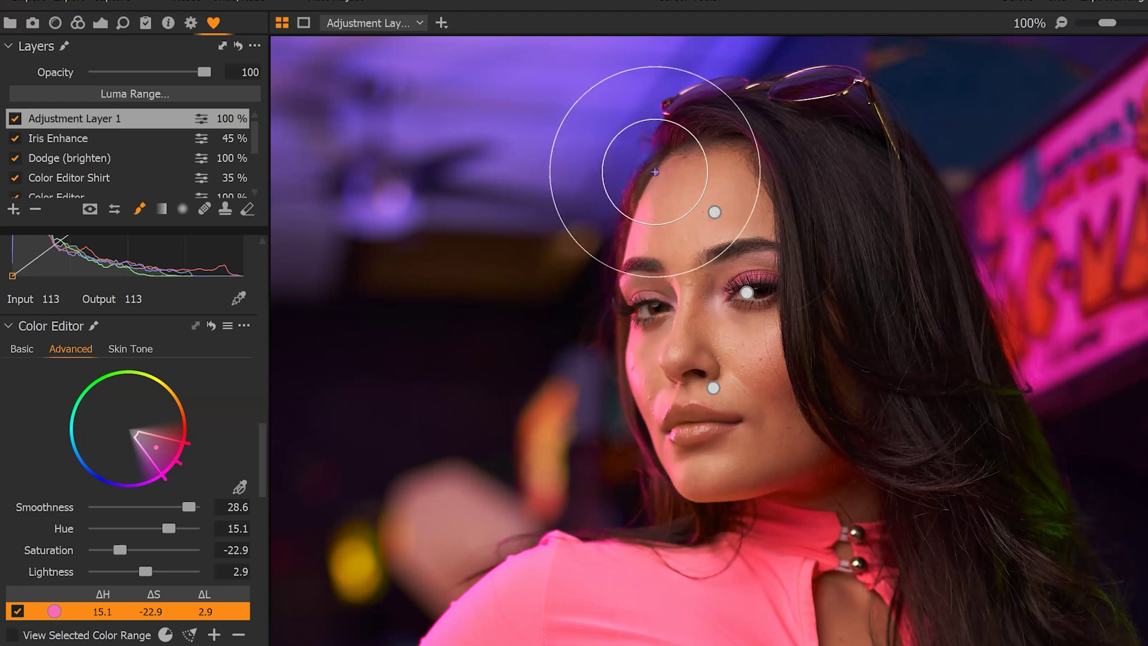
Compare the full arcade portrait with Adjustment Layer 1 switched off and on.
{"action": "key", "text": "ctrl+0"}
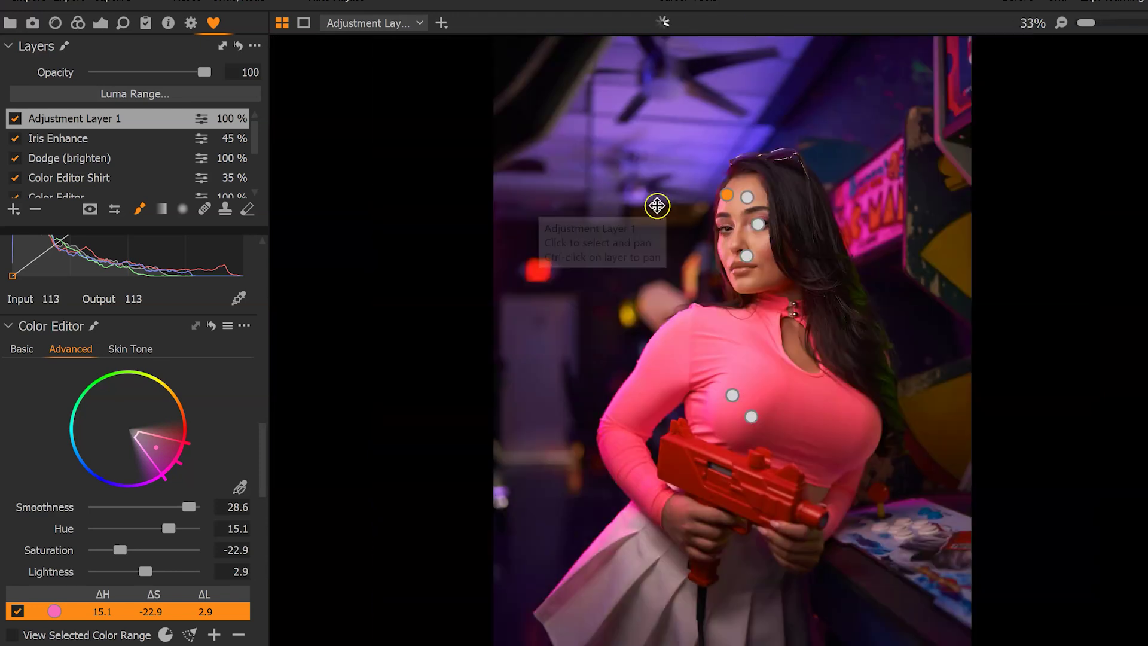
{"action": "left_click", "coordinate": [15, 119]}
{"action": "left_click", "coordinate": [15, 119]}
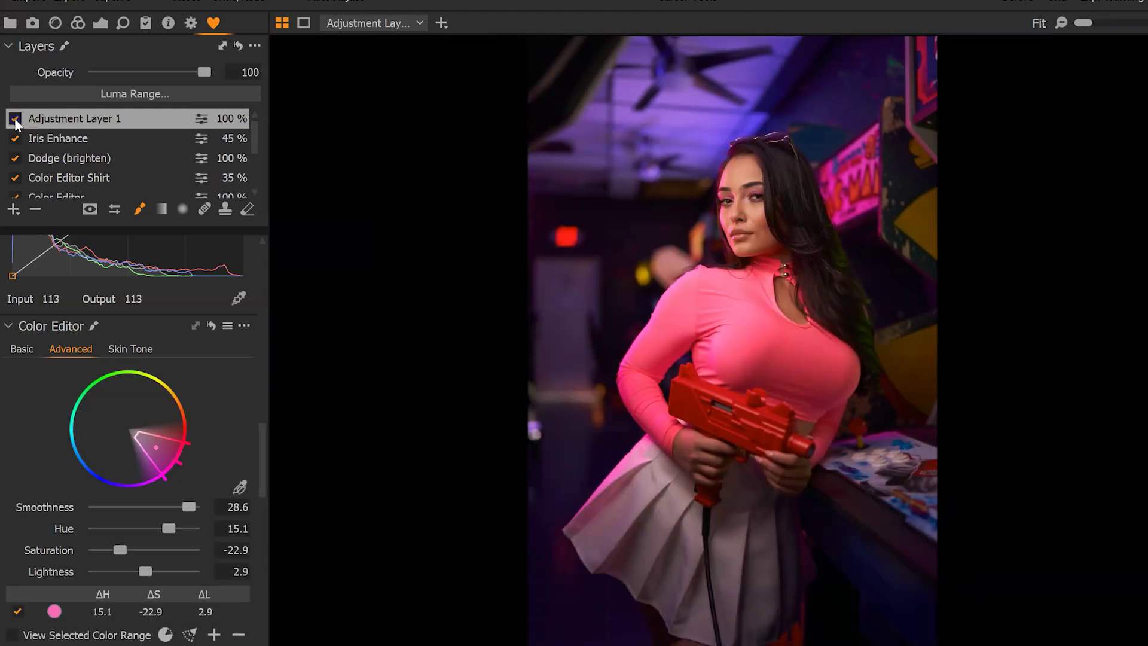
{"action": "left_click", "coordinate": [15, 119]}
{"action": "left_click", "coordinate": [15, 119]}
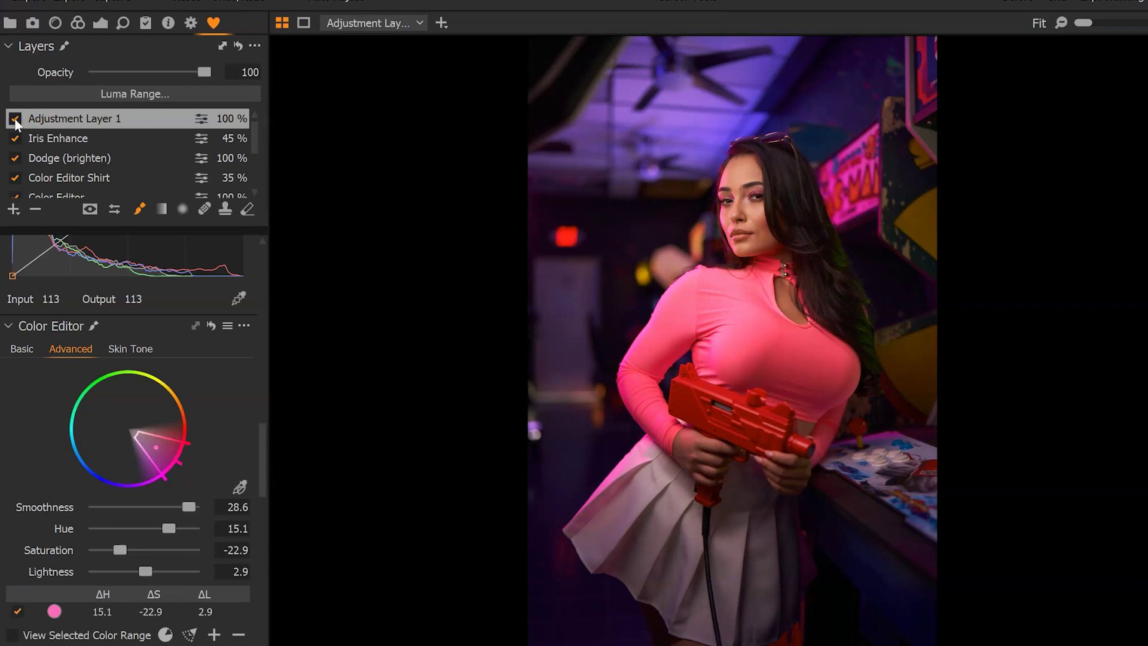